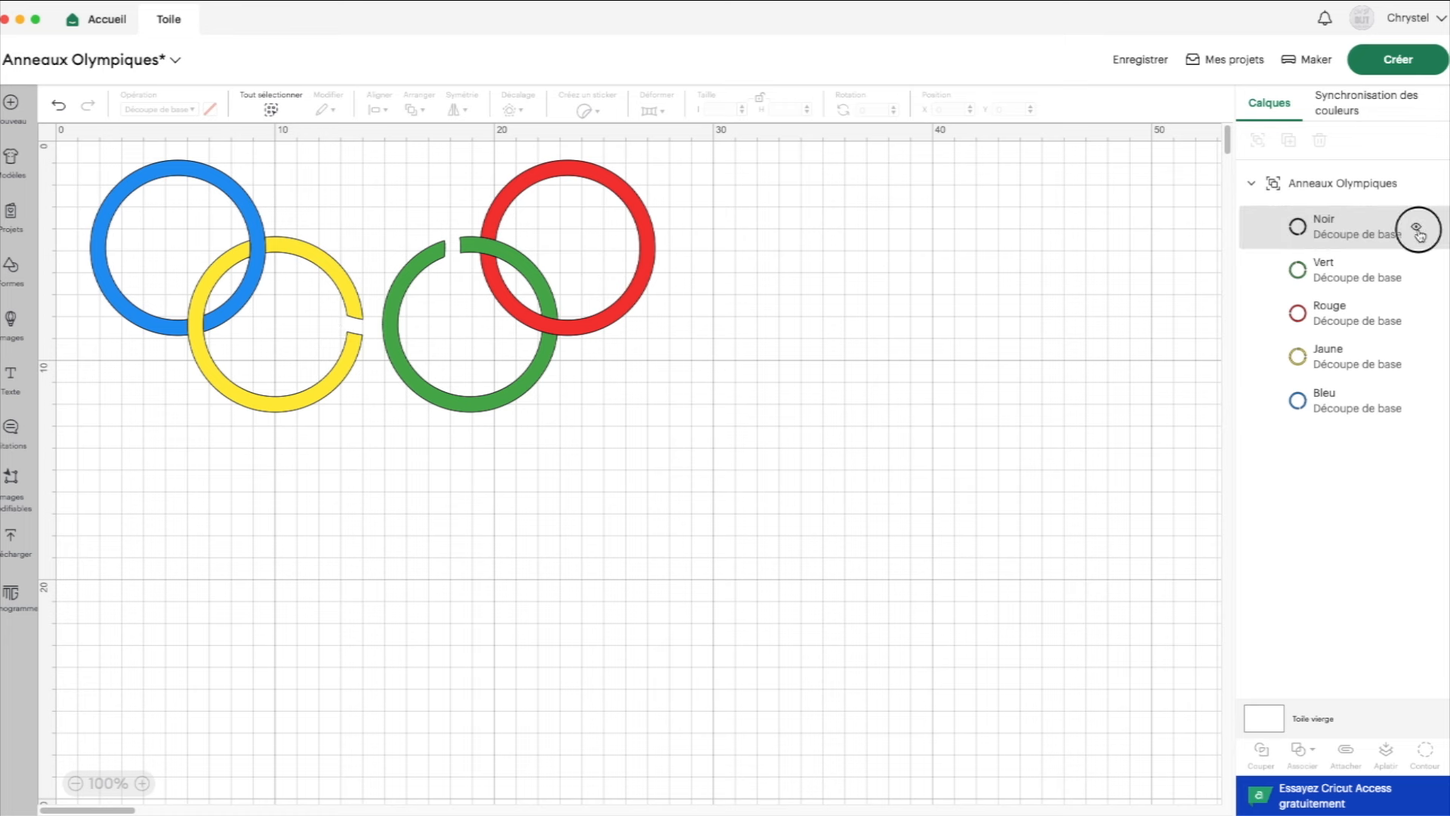
Toggle the visibility of the Noir and Vert layers to examine how the finished rings are cut and interlocked.
click(1416, 227)
click(1417, 273)
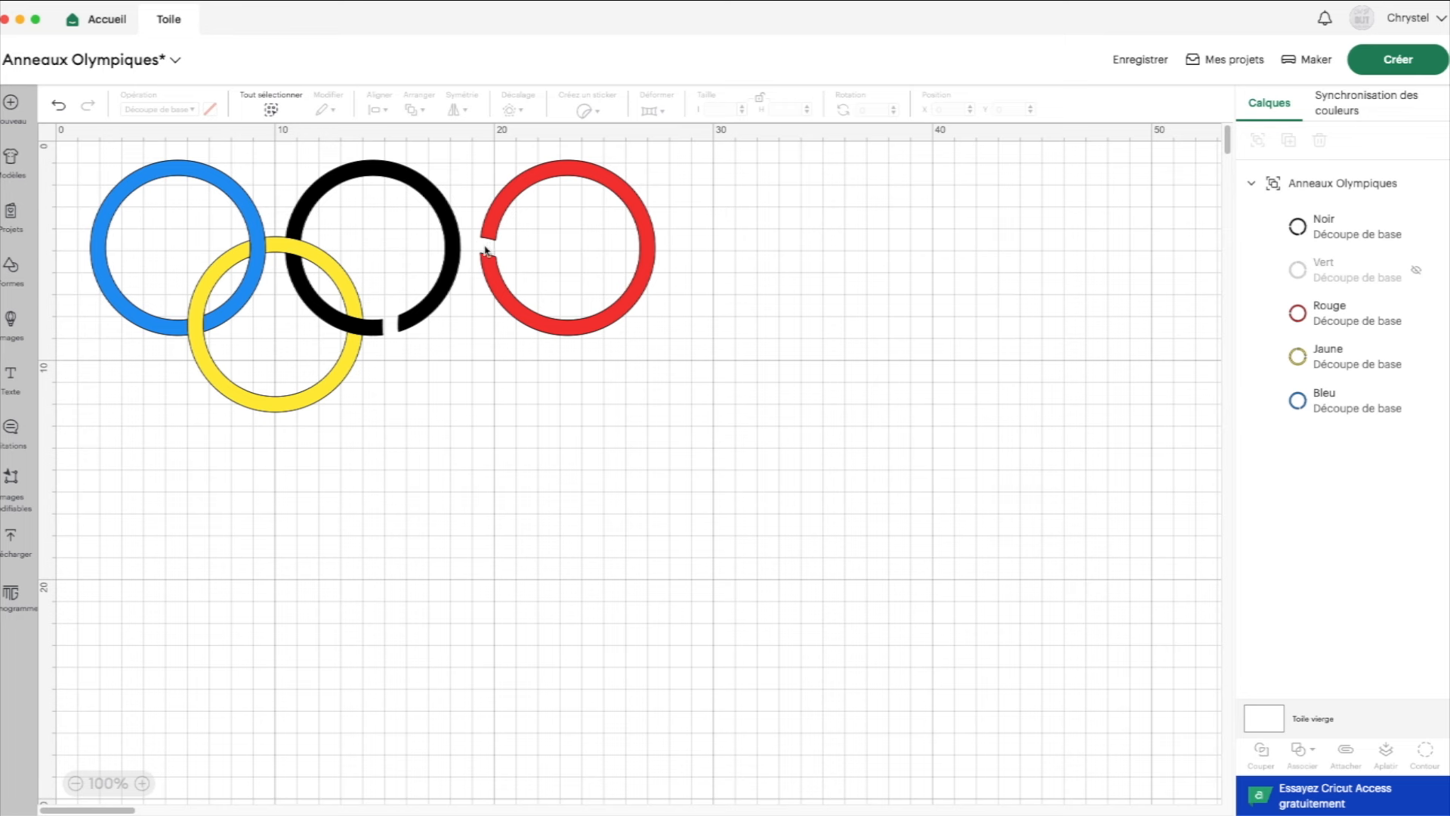
click(1417, 271)
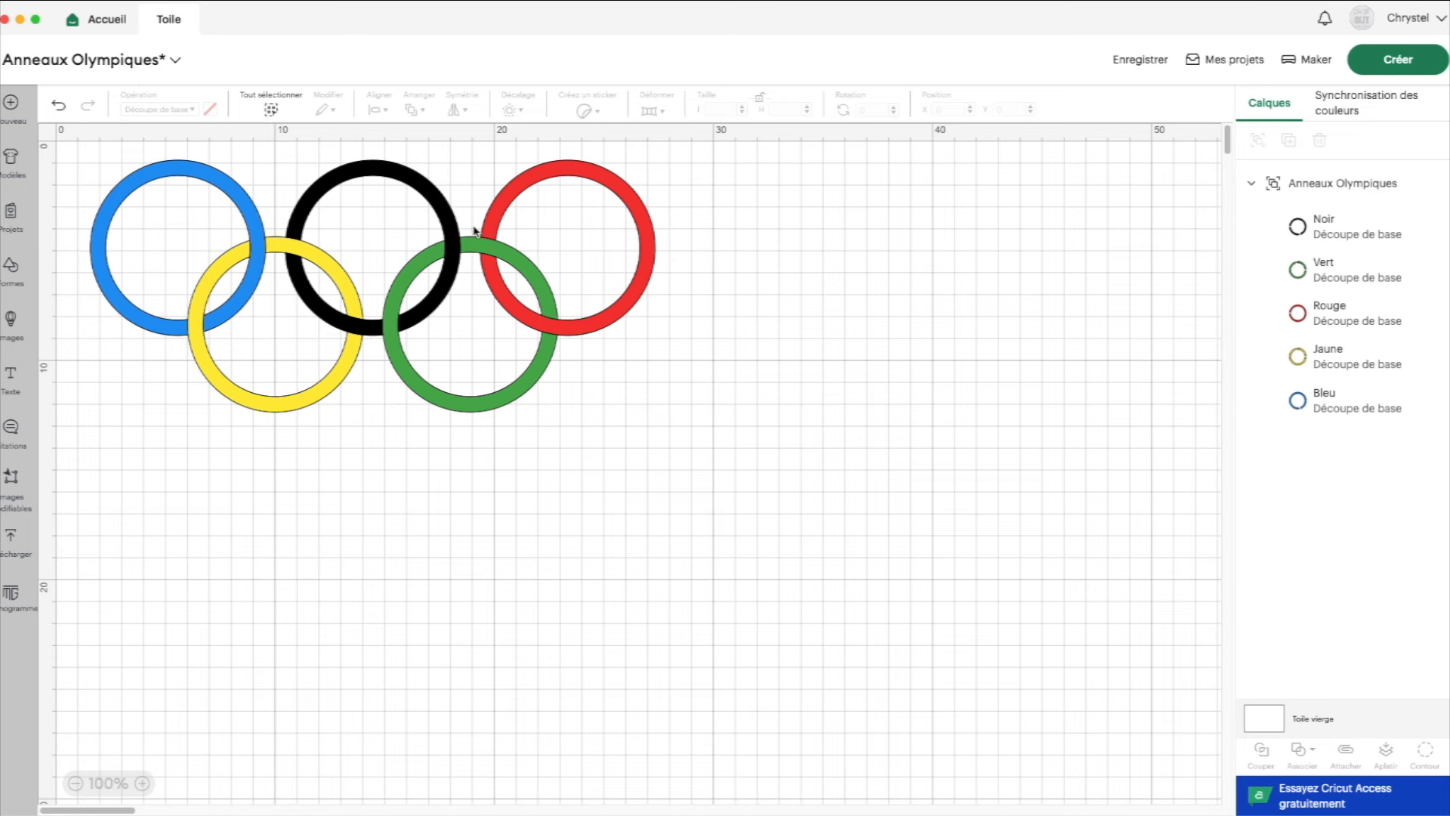
Move the Anneaux Olympiques group down the canvas and add a circle sized 8 x 8 cm.
drag(474, 230, 454, 622)
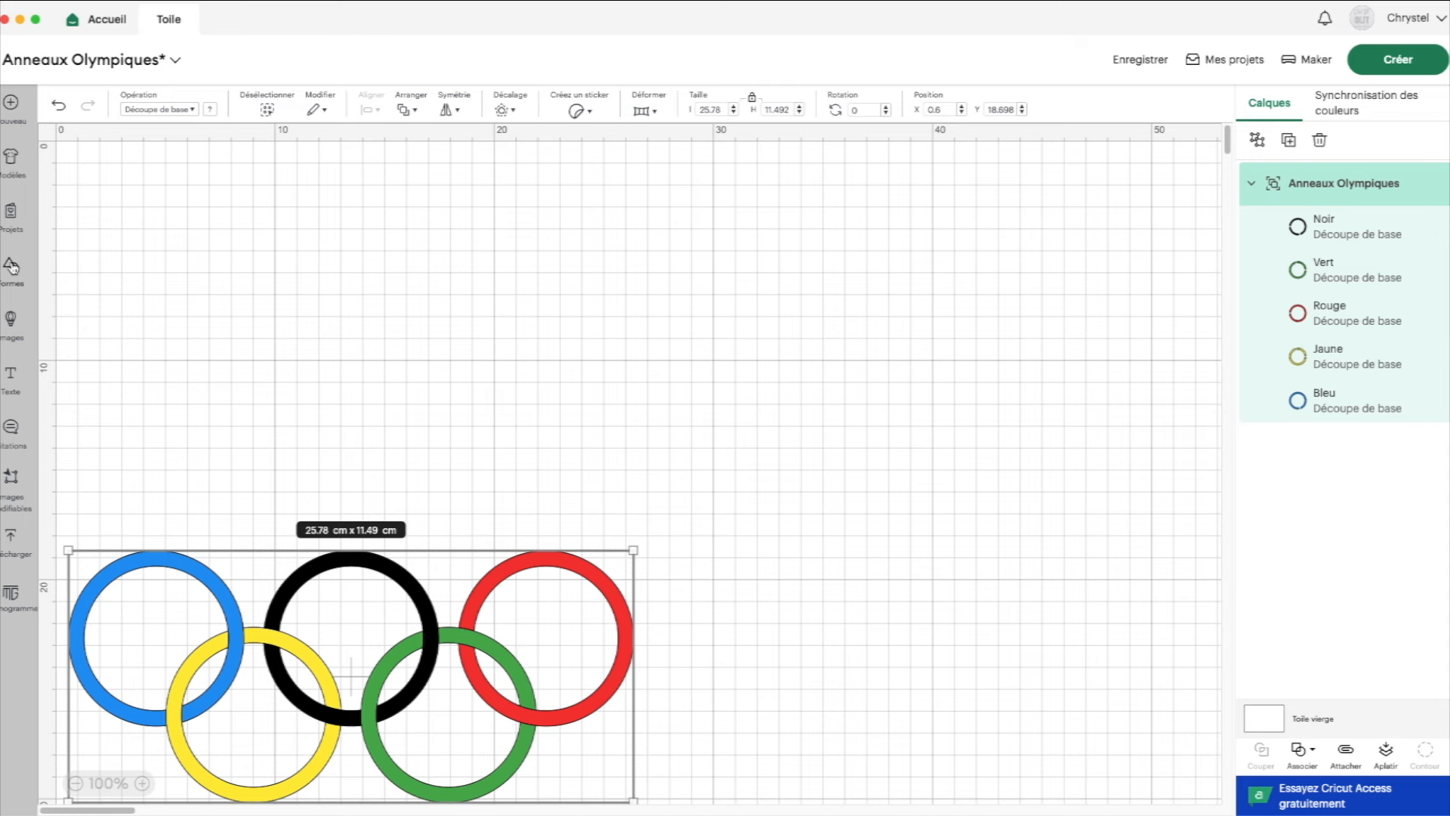
click(11, 266)
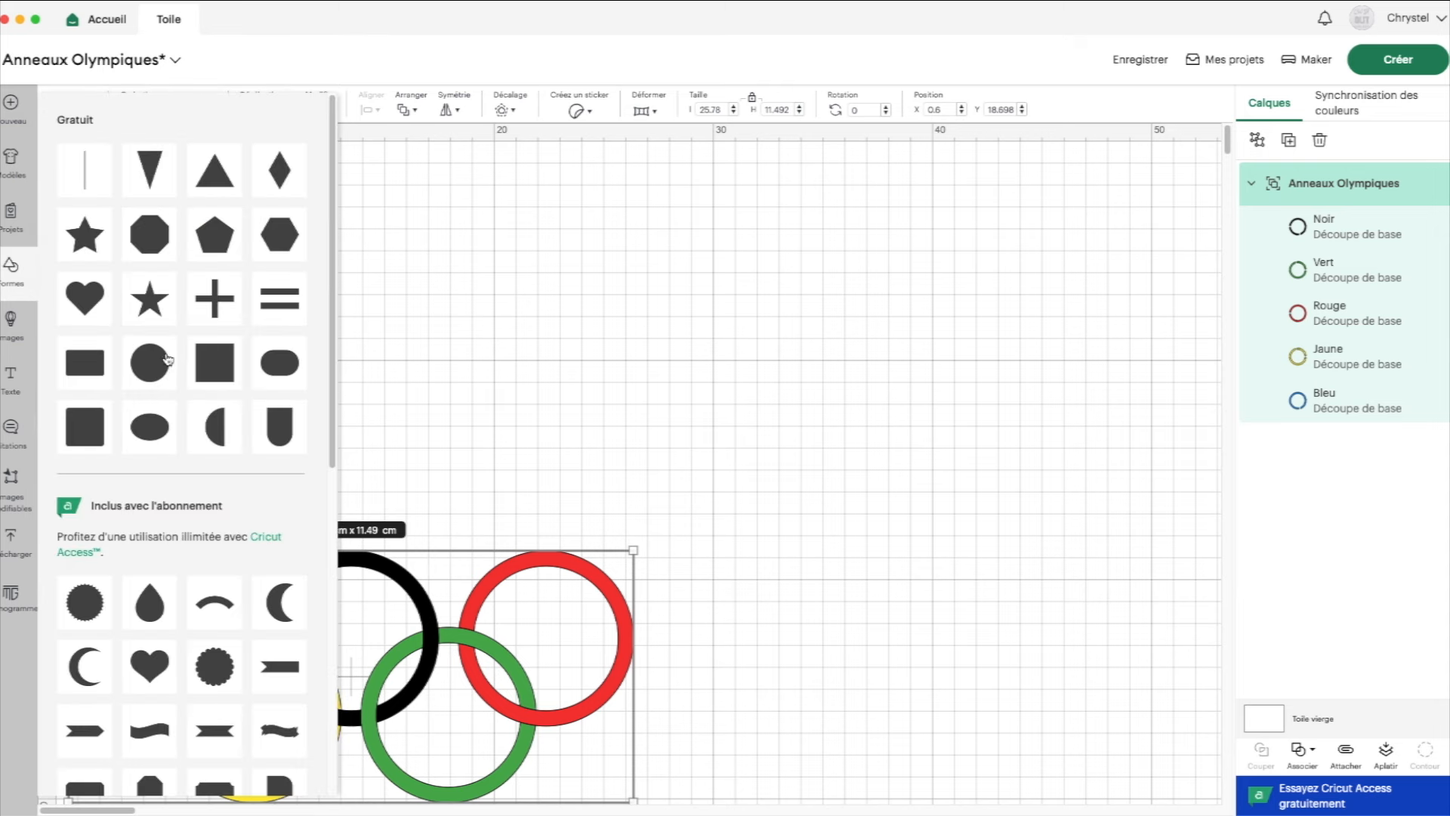
click(167, 359)
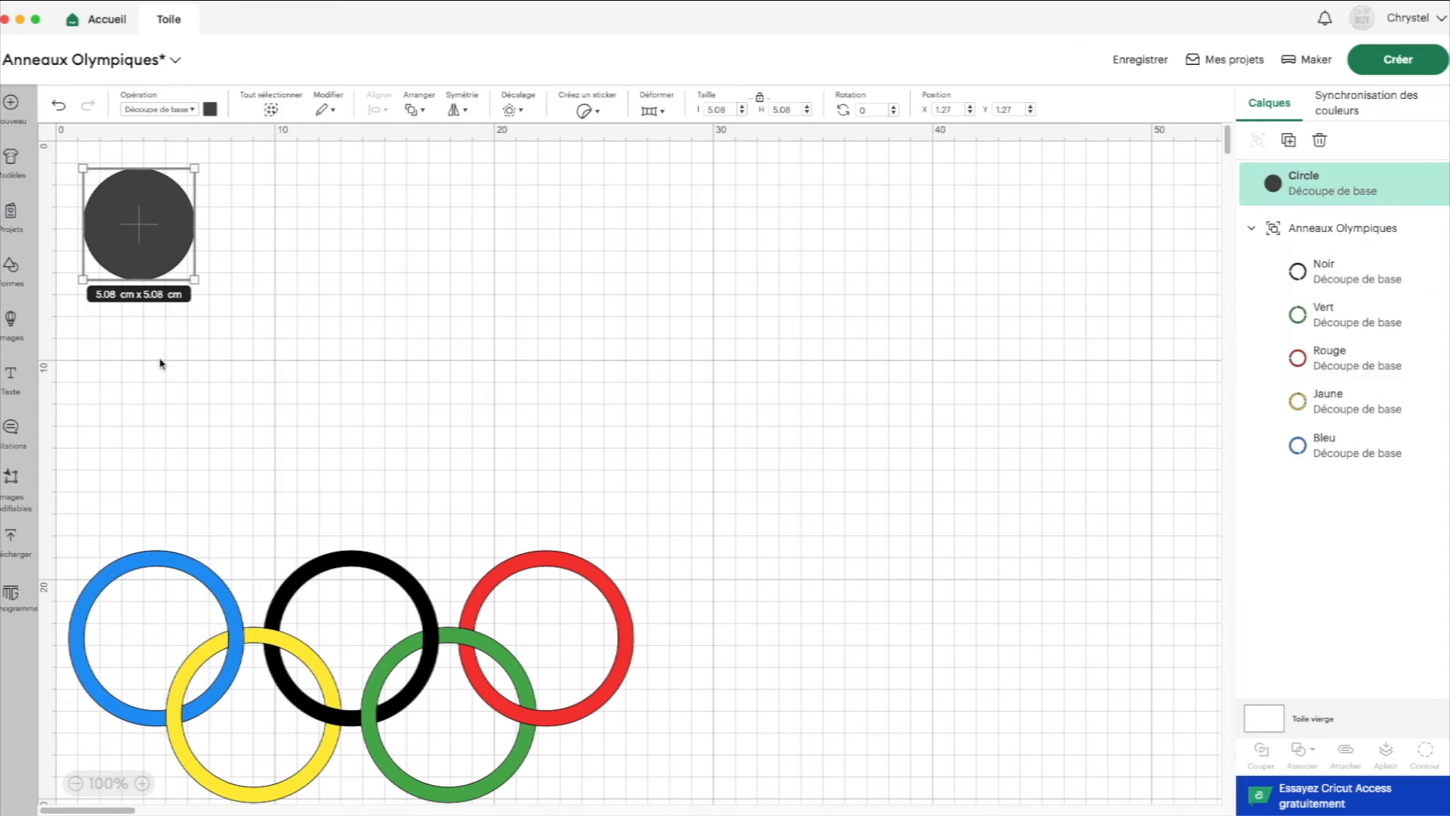
click(785, 110)
text(8)
key(Return)
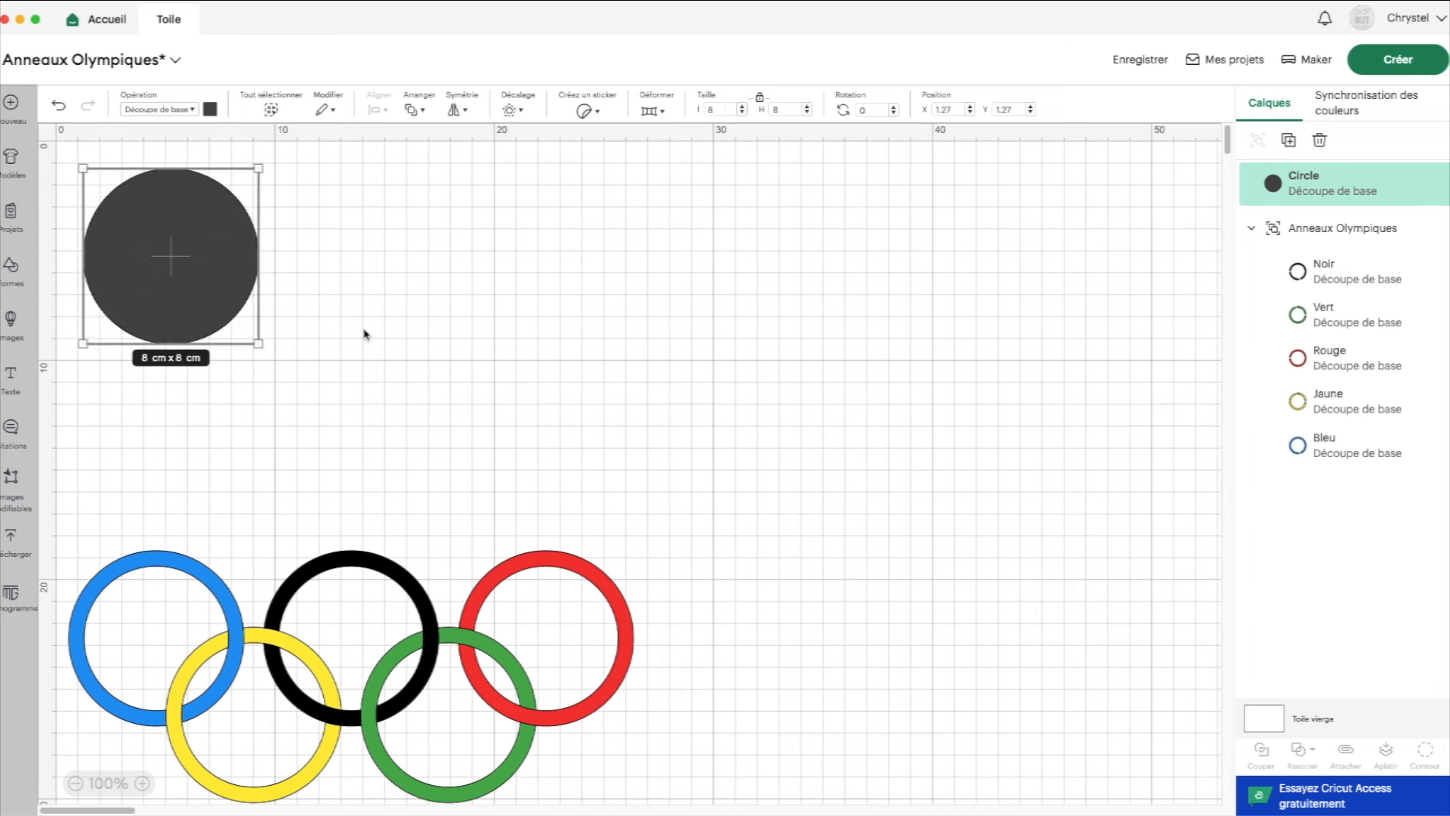
Create an inward offset of the circle with a distance of -0.7 cm and rounded corners.
click(511, 110)
drag(526, 186, 485, 186)
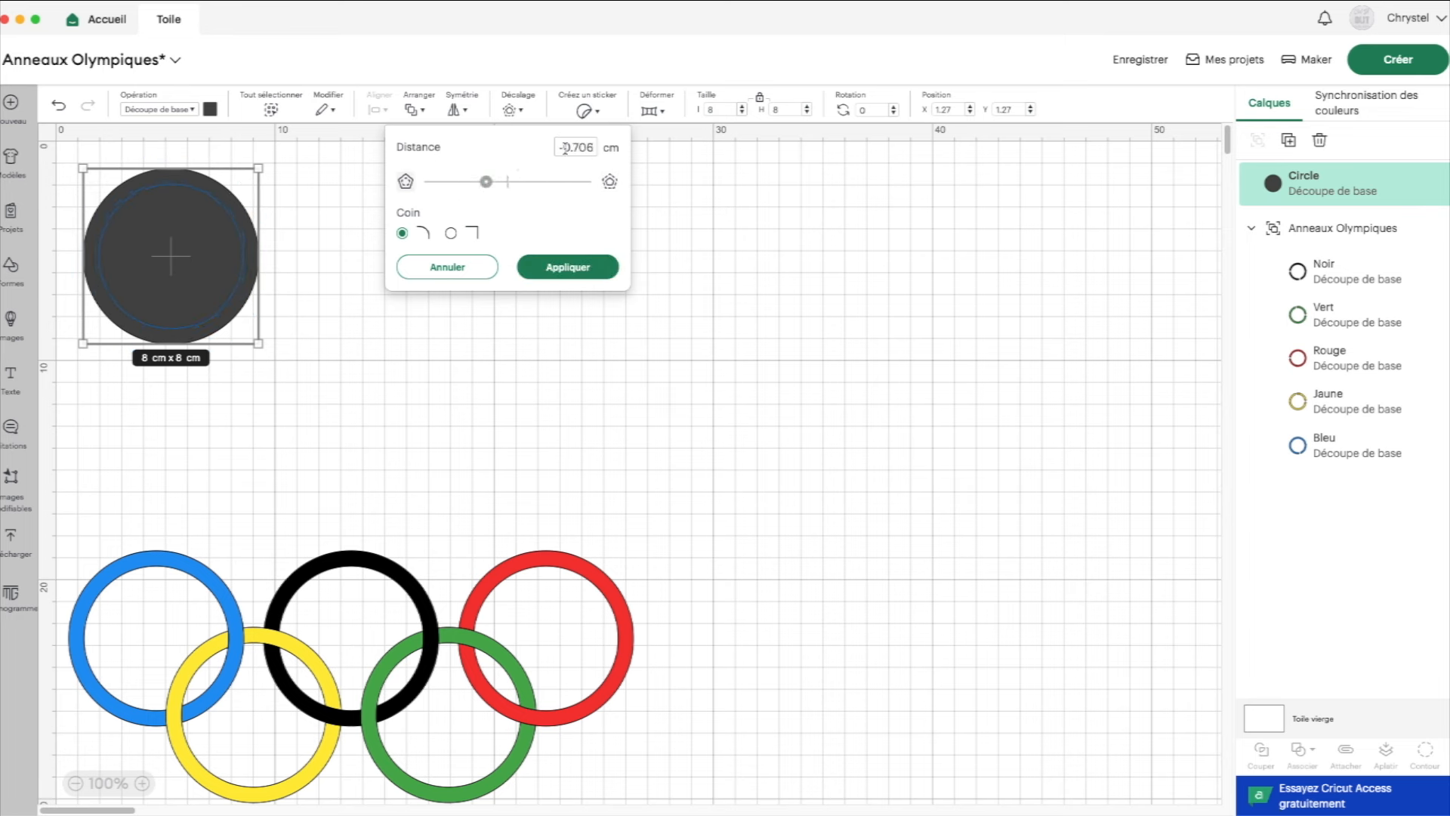
drag(578, 144, 595, 142)
key(BackSpace)
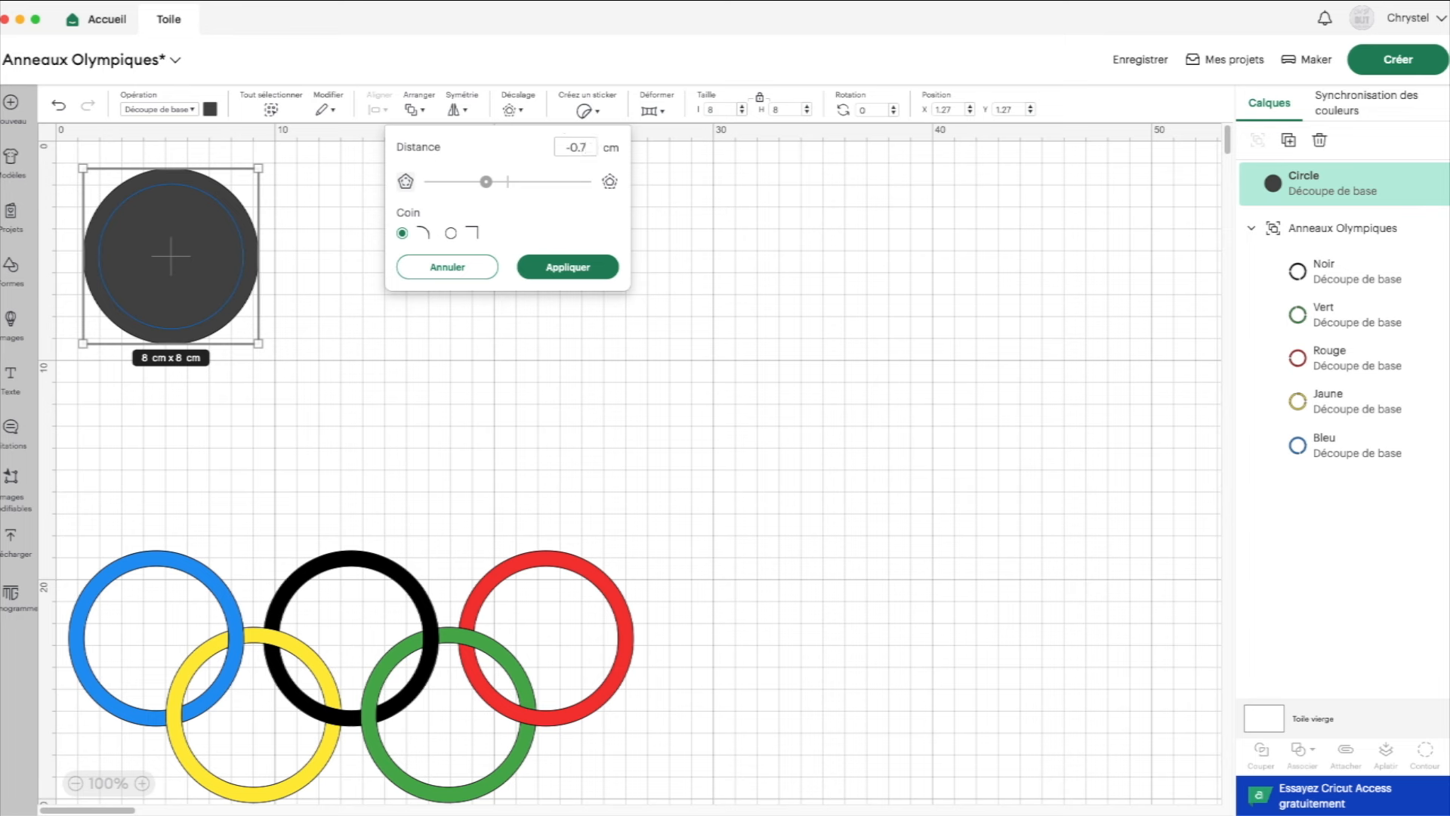
click(559, 269)
Subtract the offset disc from the 8 cm circle to form a ring.
drag(349, 321, 185, 257)
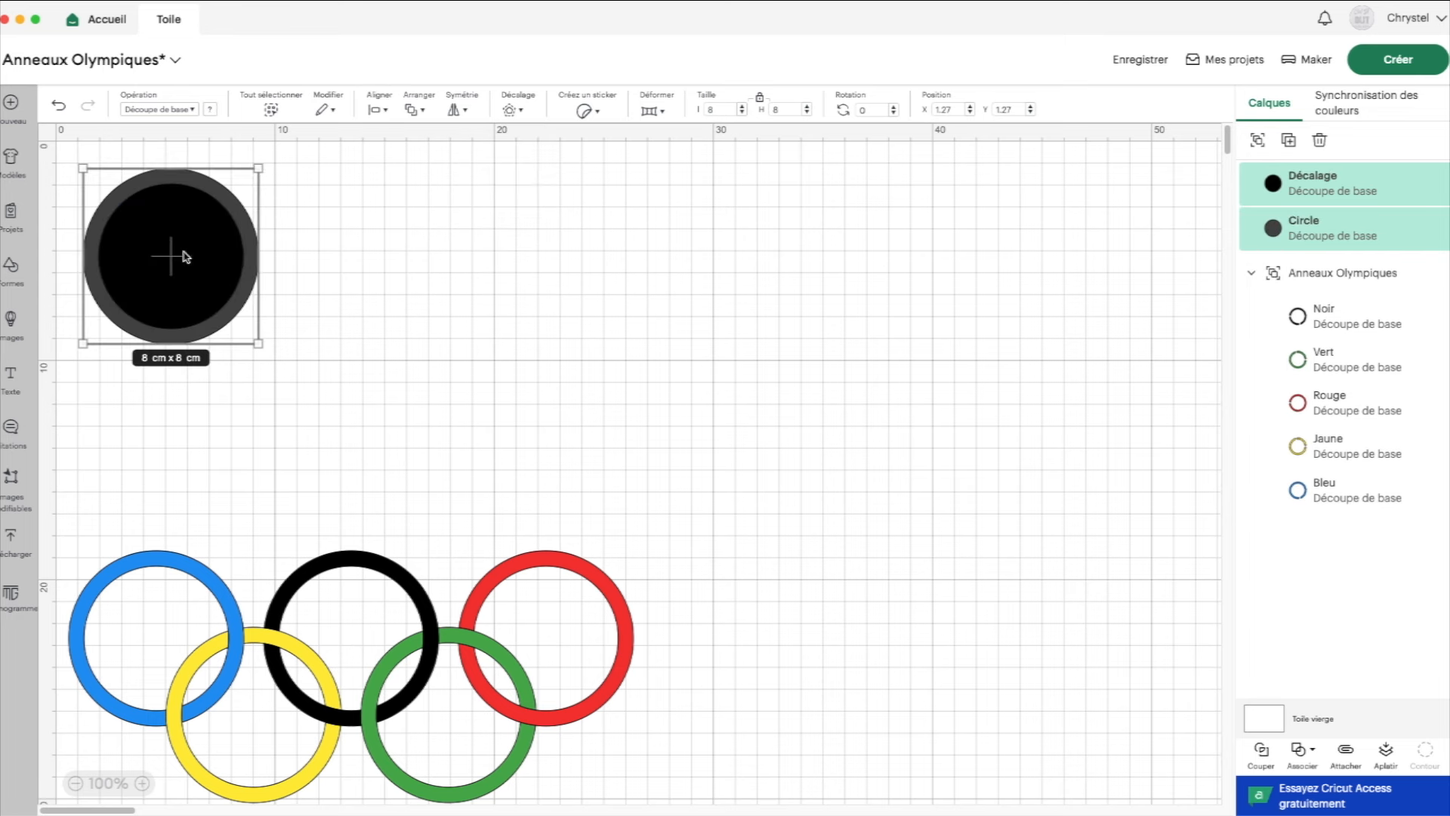
click(1300, 750)
click(1320, 661)
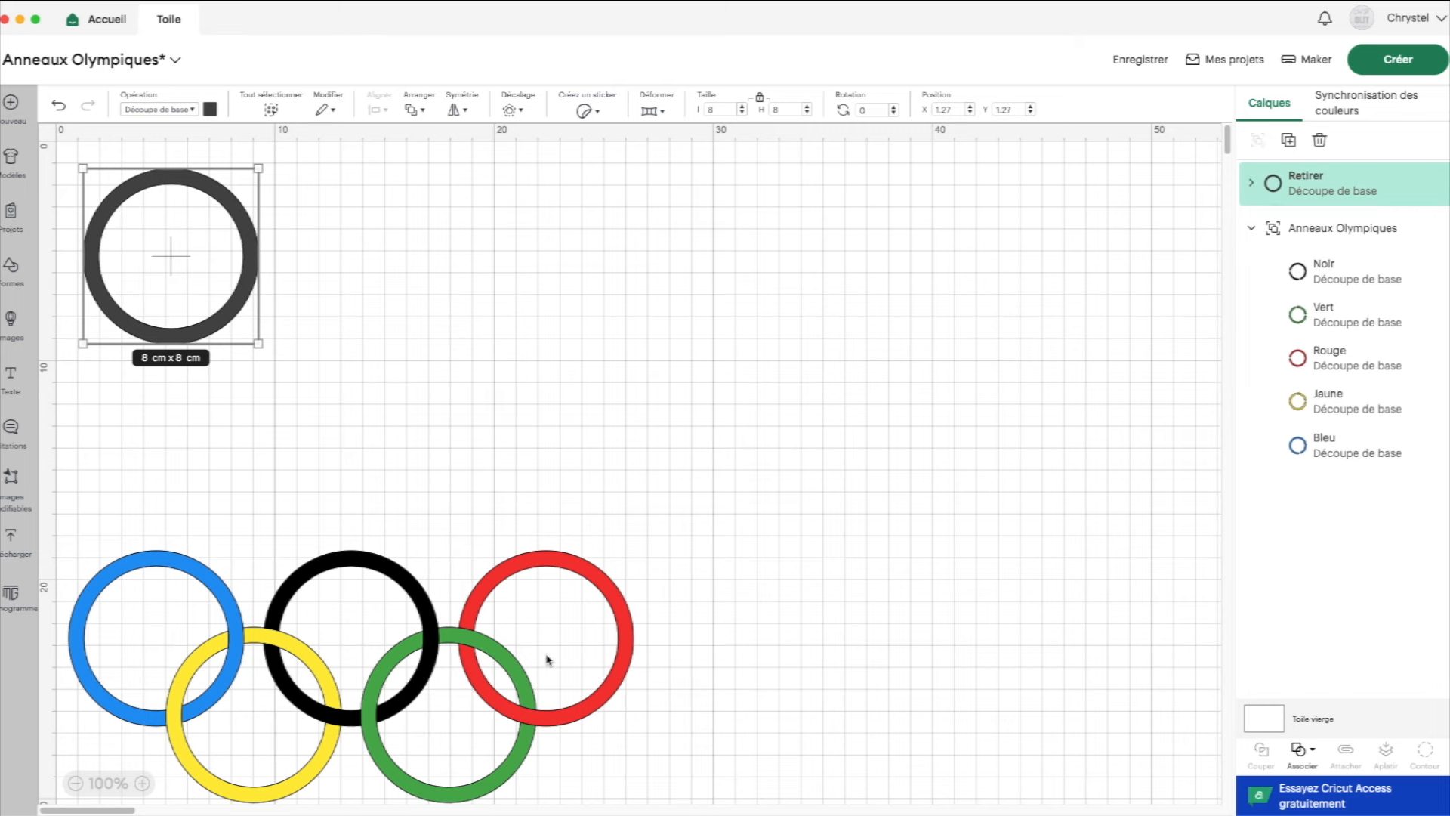
Duplicate the ring four times to have five identical rings.
click(1288, 140)
click(1289, 140)
click(1288, 139)
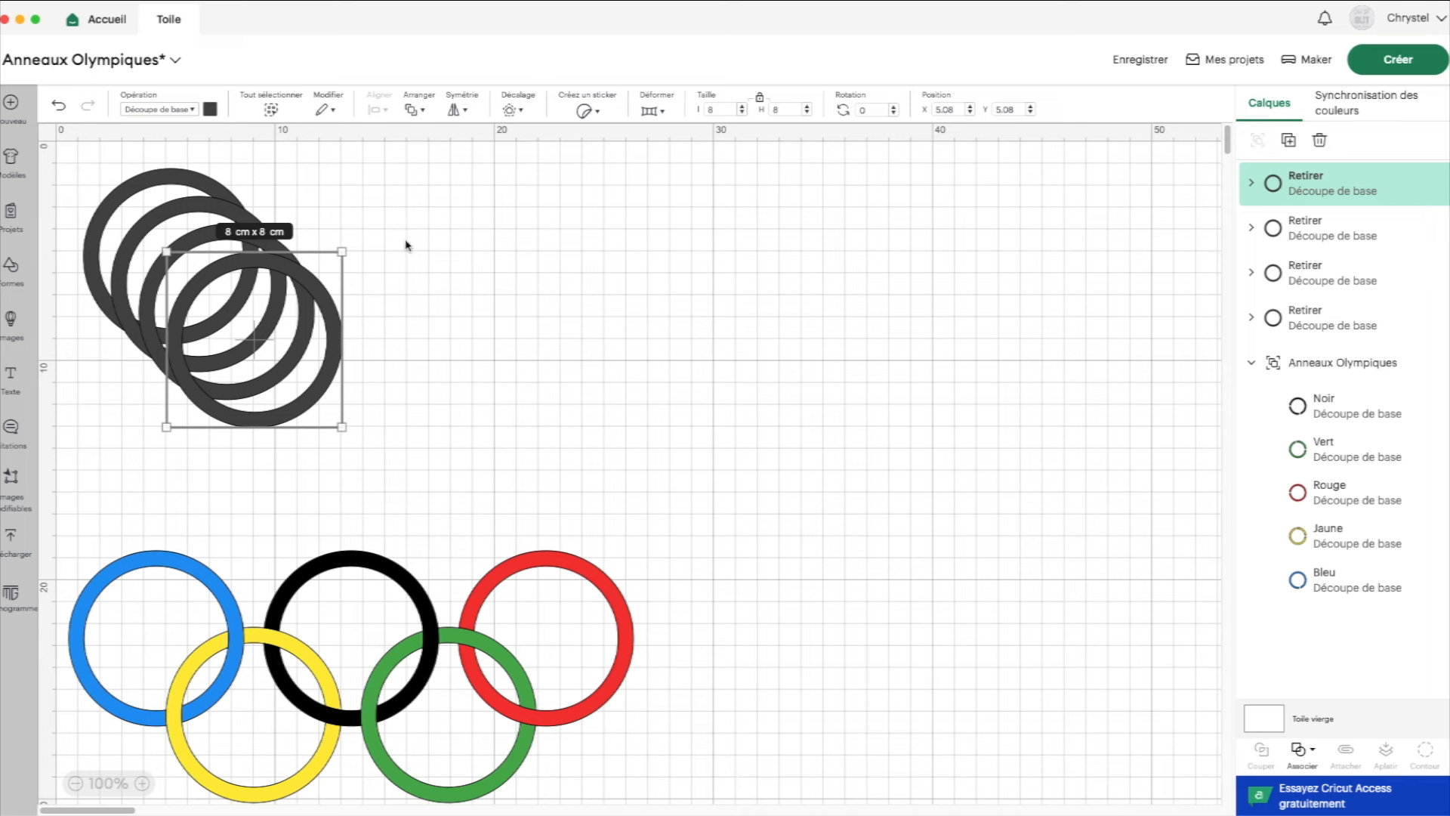
click(1289, 140)
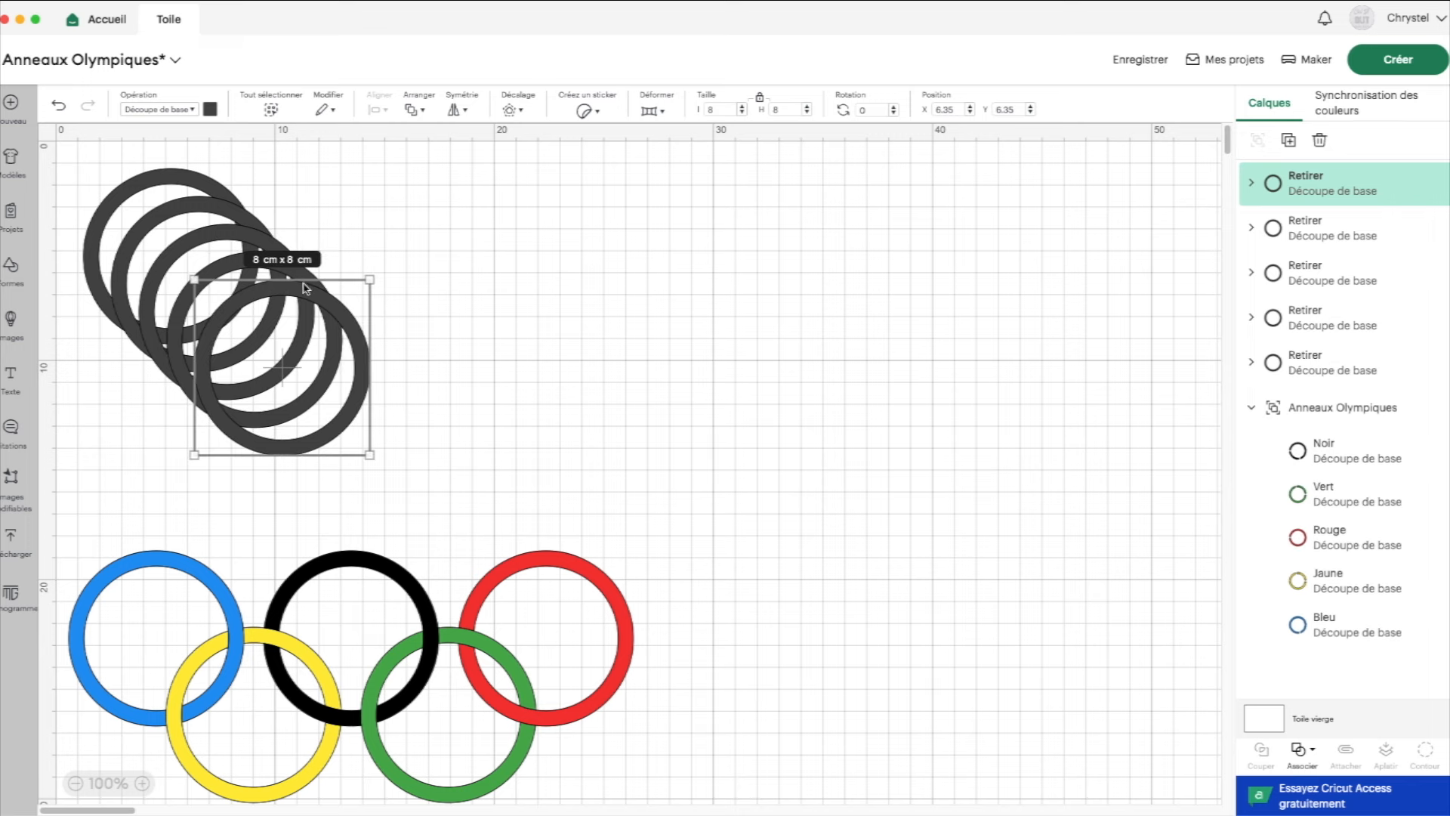
Arrange the five grey rings in an overlapping Olympic layout, with three in the upper row and two in the lower row.
drag(312, 305, 544, 183)
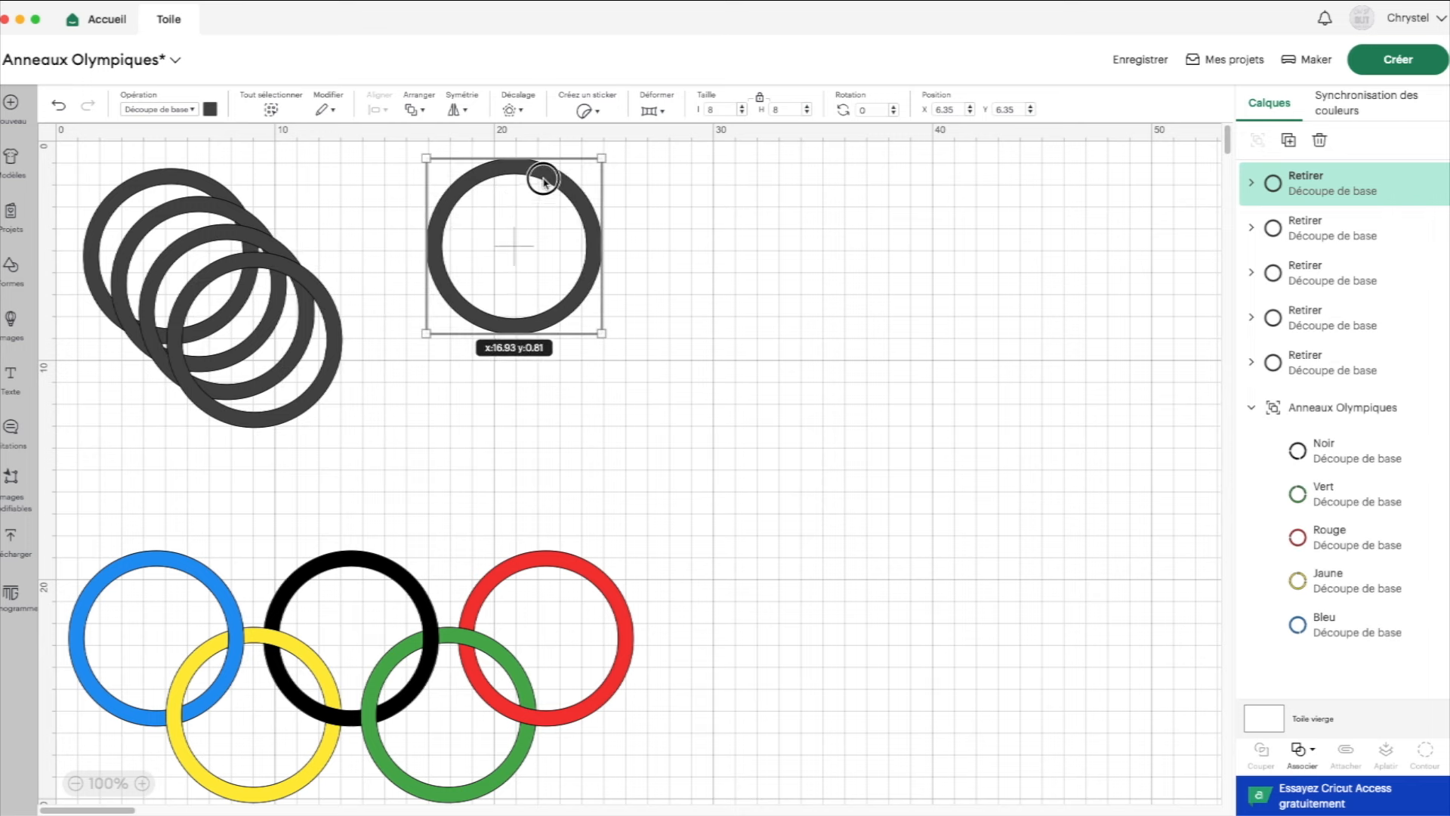
drag(222, 209, 373, 175)
drag(287, 255, 583, 411)
click(57, 103)
drag(360, 191, 500, 206)
drag(291, 458, 527, 387)
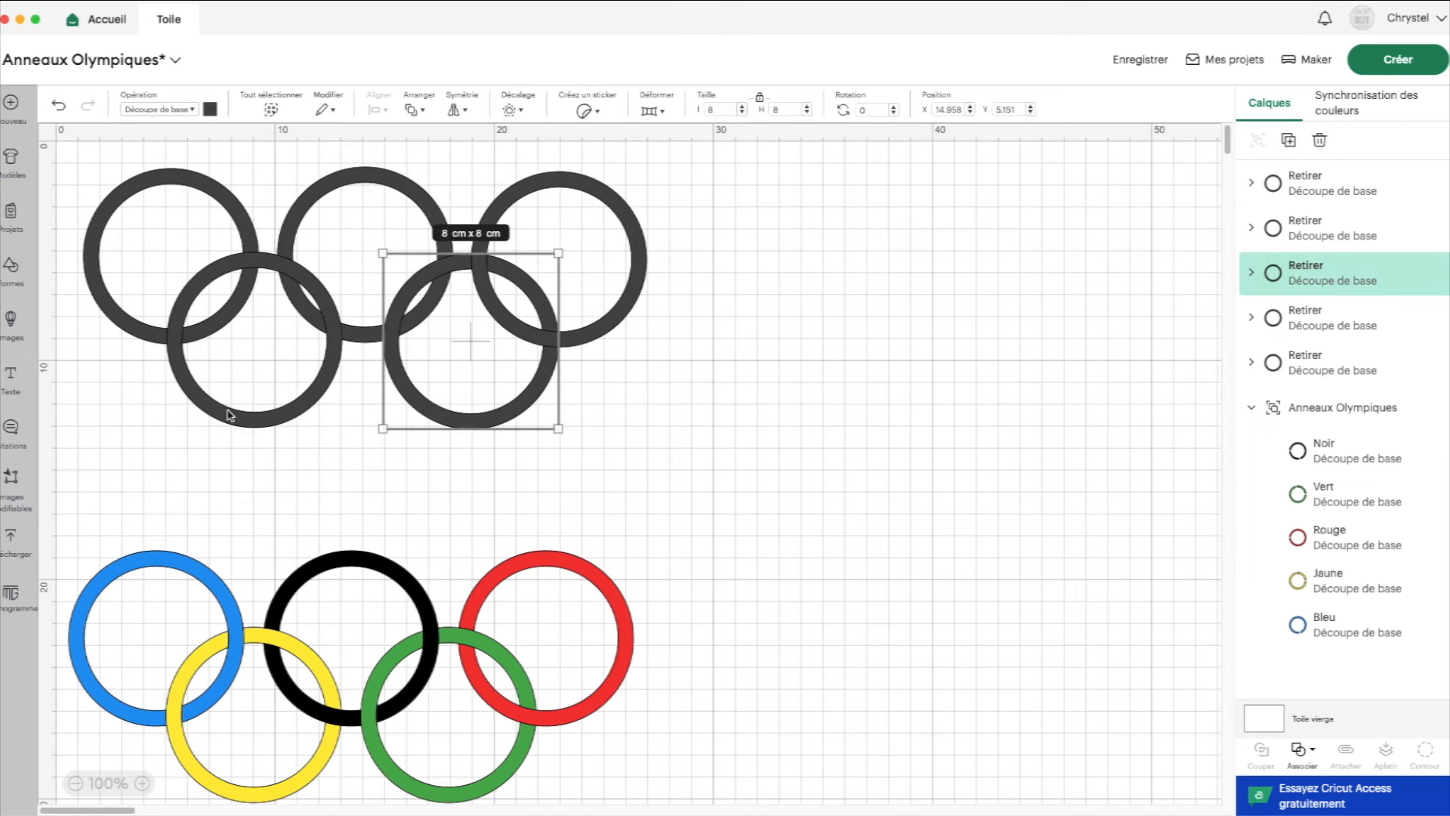
mouse_move(259, 415)
mouse_down()
mouse_move(275, 421)
mouse_move(271, 452)
mouse_move(269, 437)
mouse_up()
Align the three upper rings by their tops and distribute them horizontally.
drag(85, 143, 677, 185)
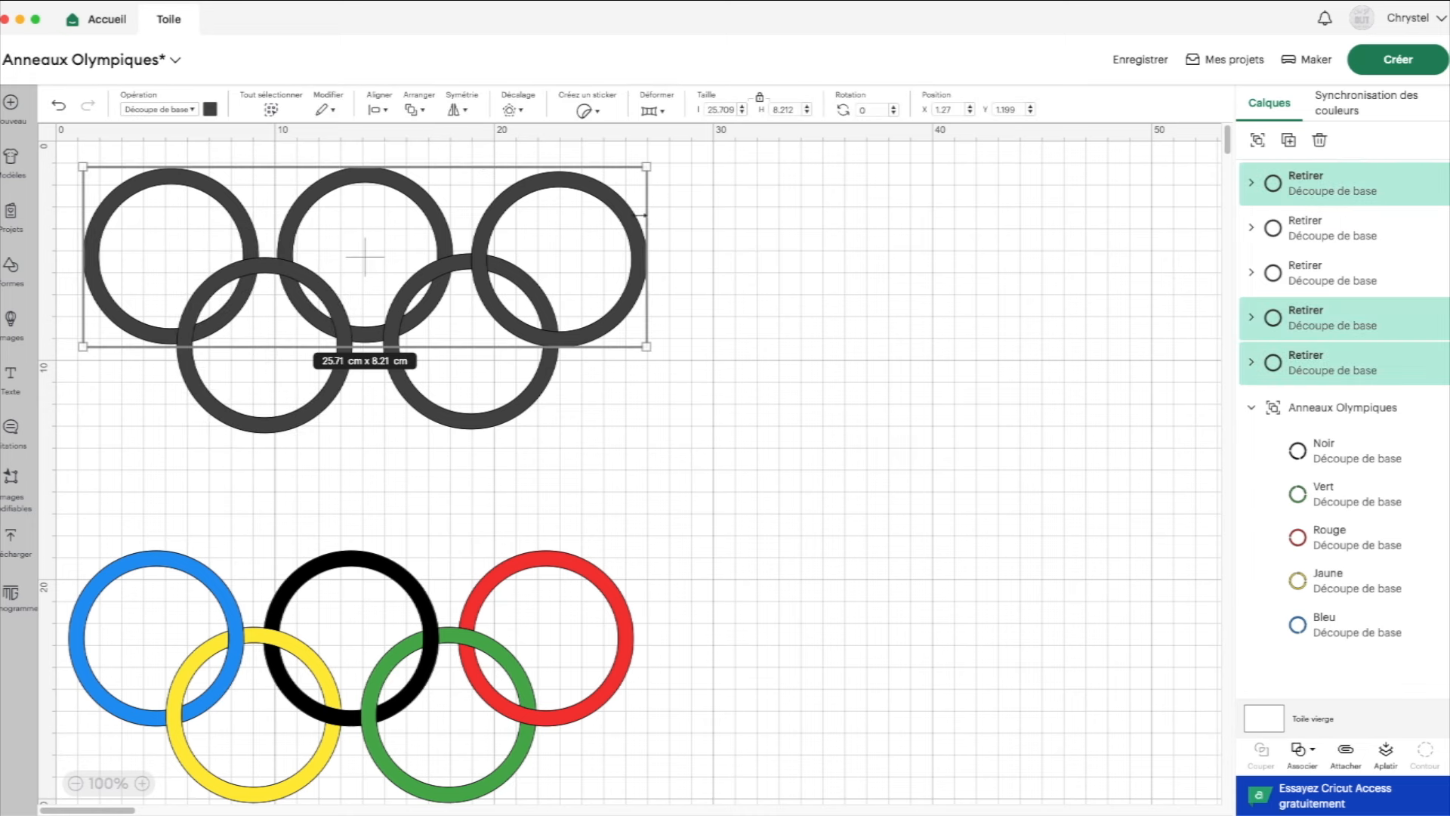
click(378, 110)
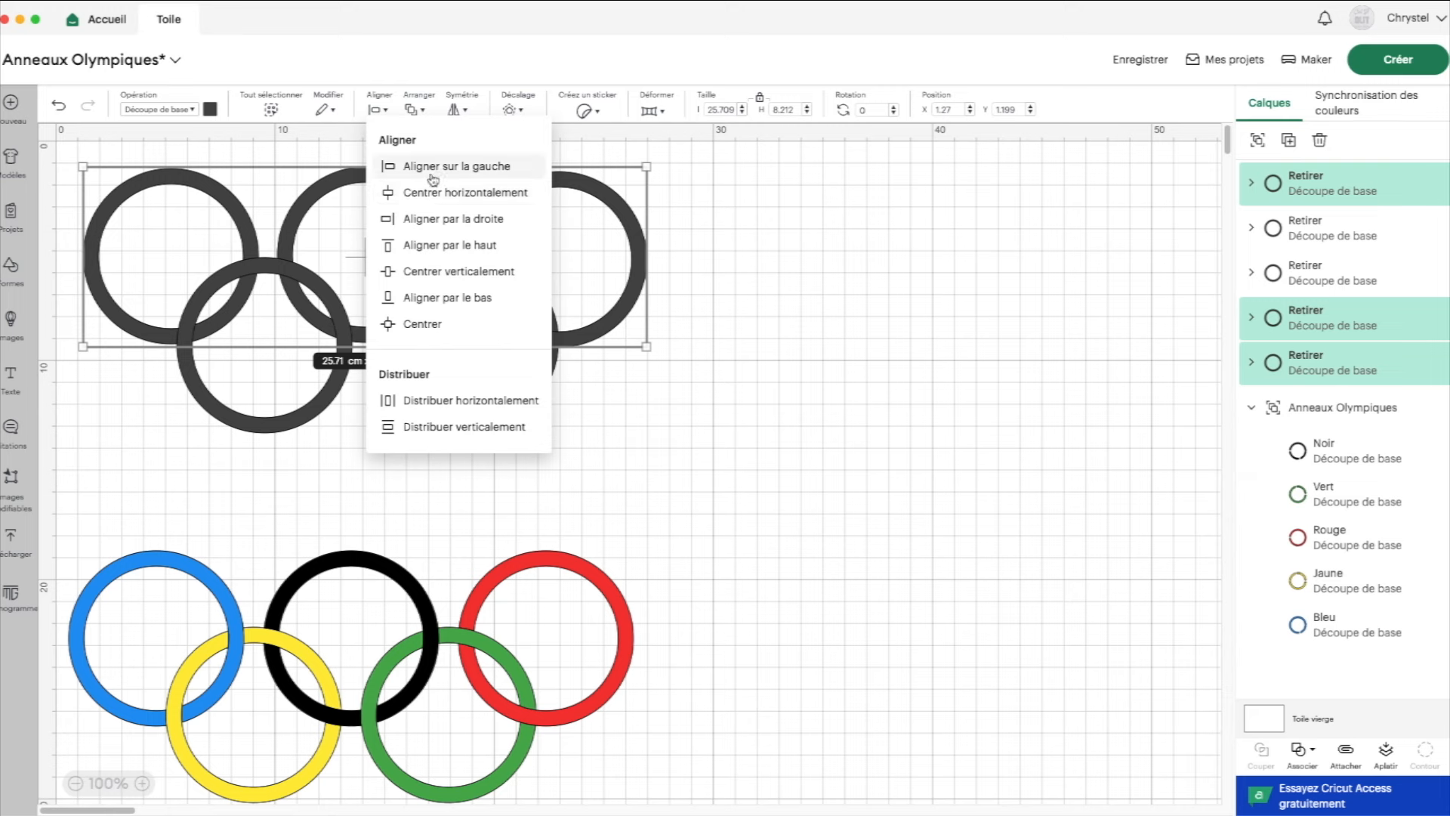
click(423, 244)
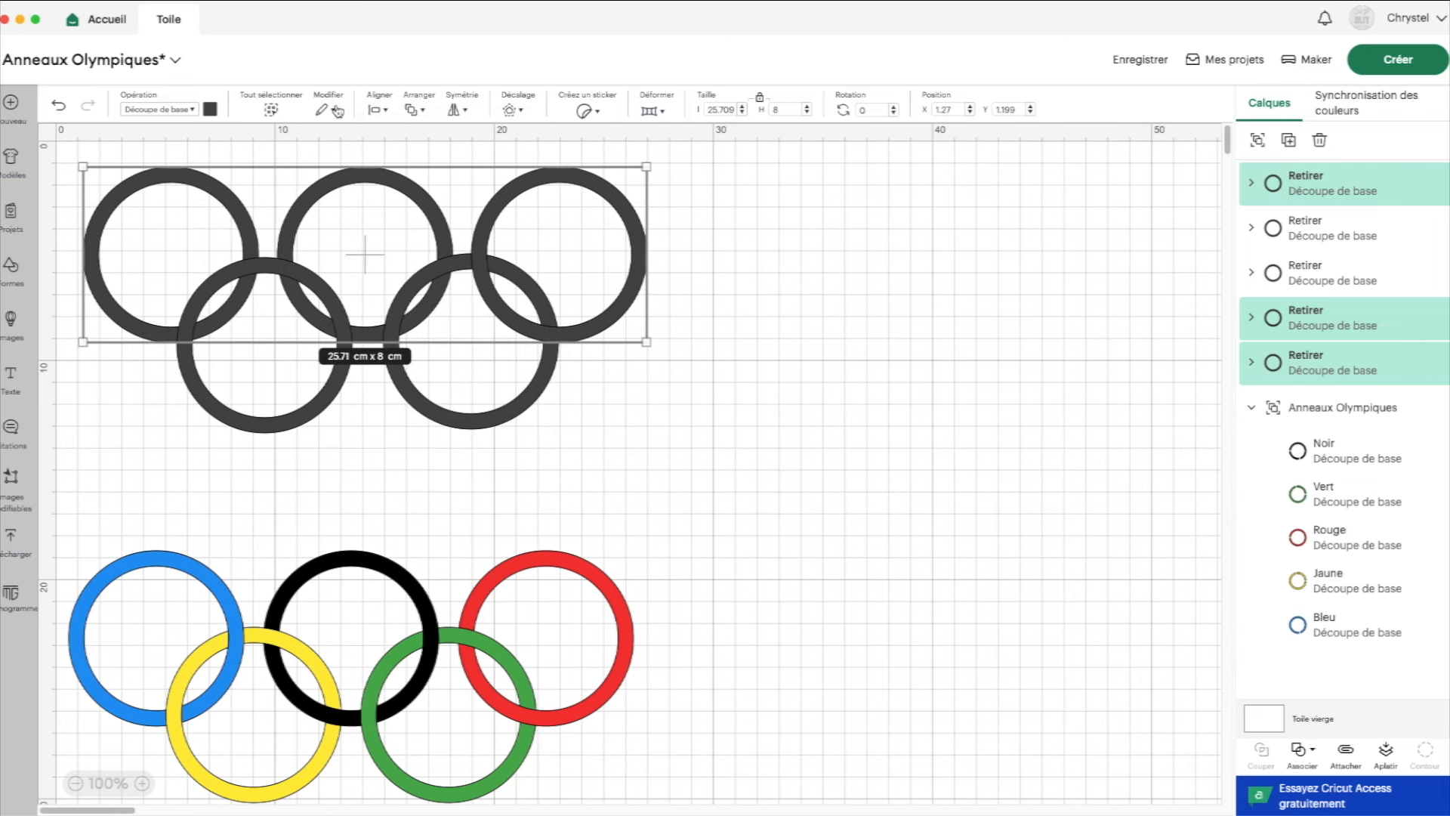
click(378, 110)
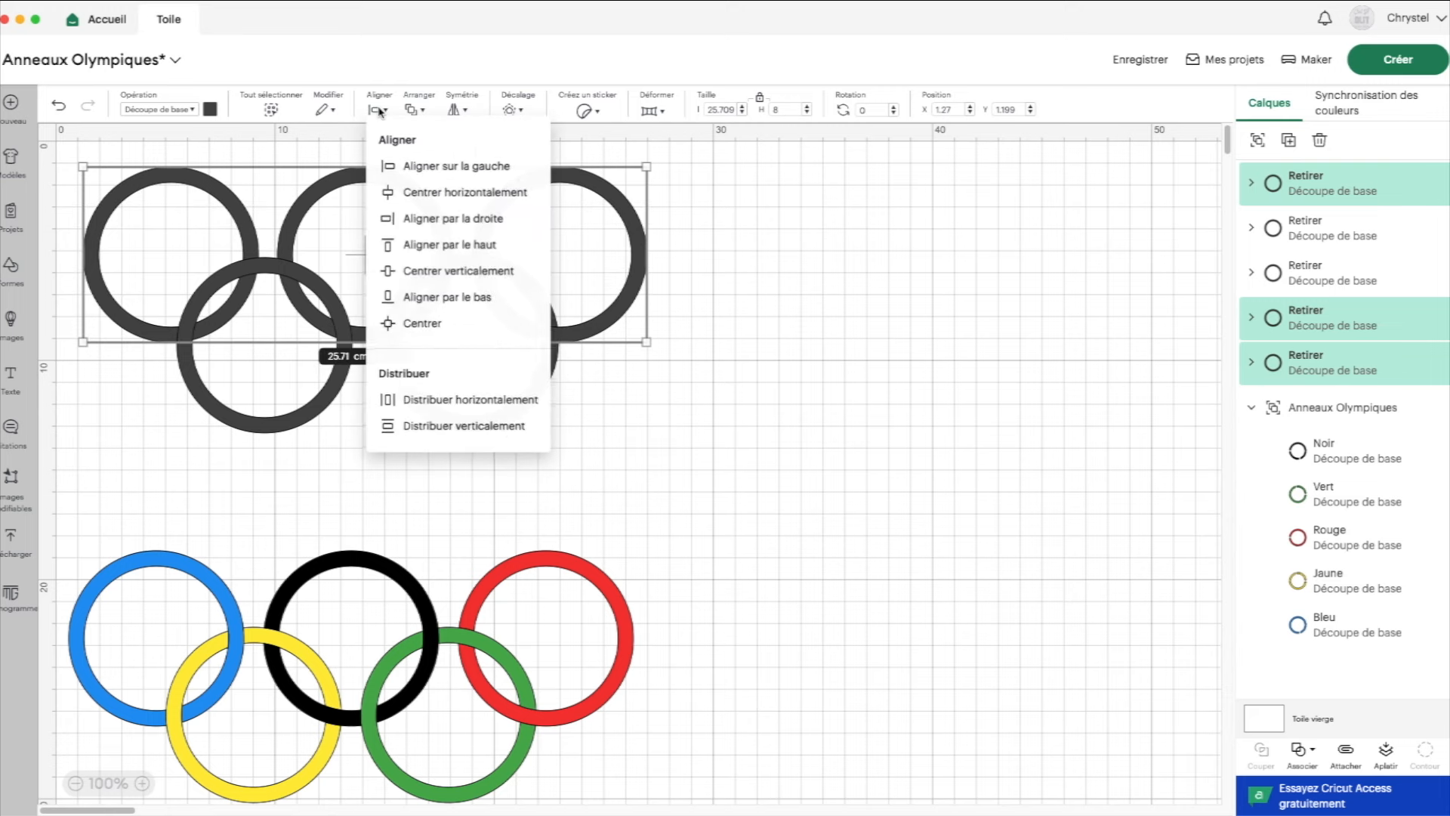
click(442, 399)
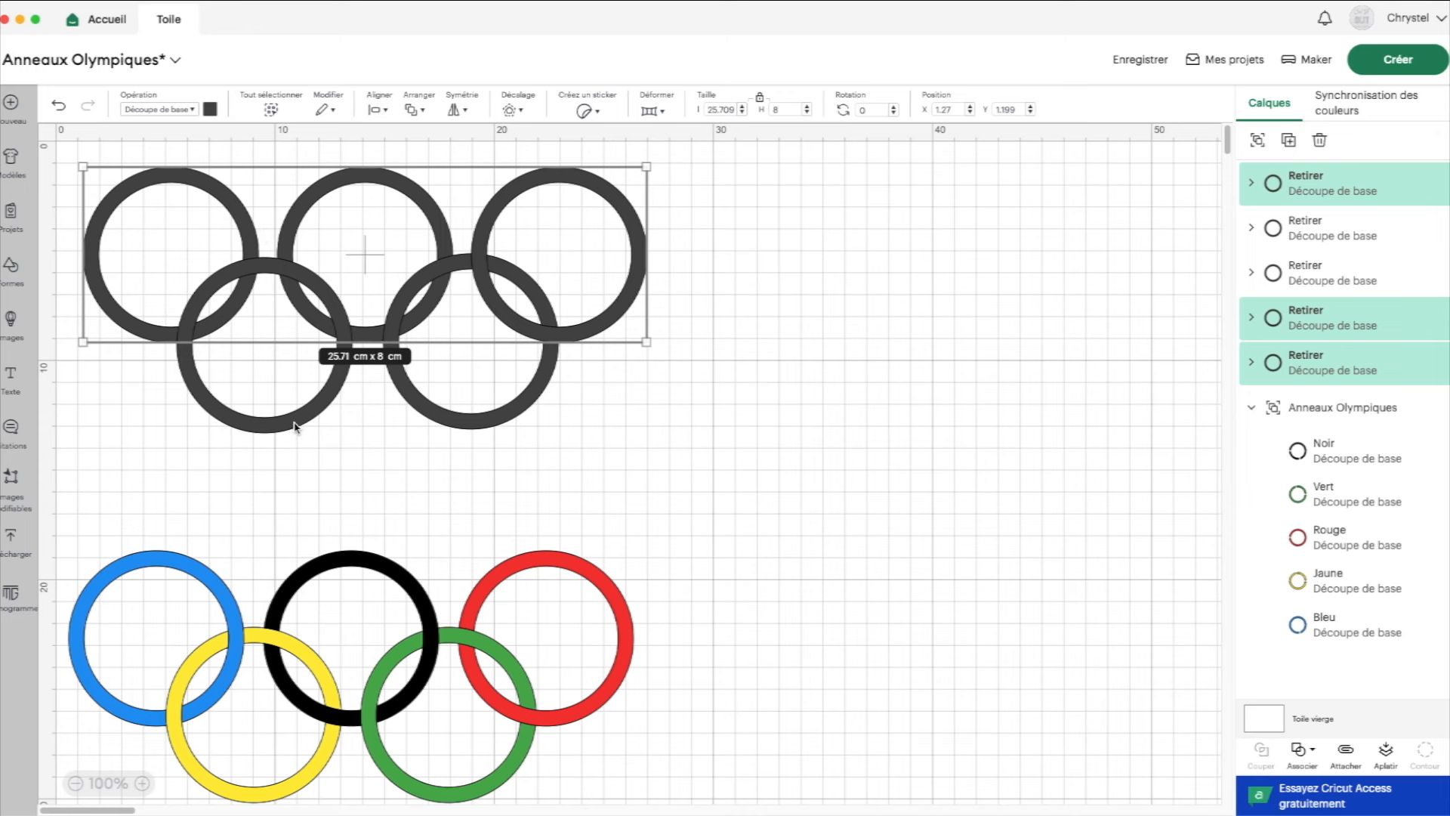
Raise the first lower ring slightly and align the two lower rings by their tops.
click(264, 427)
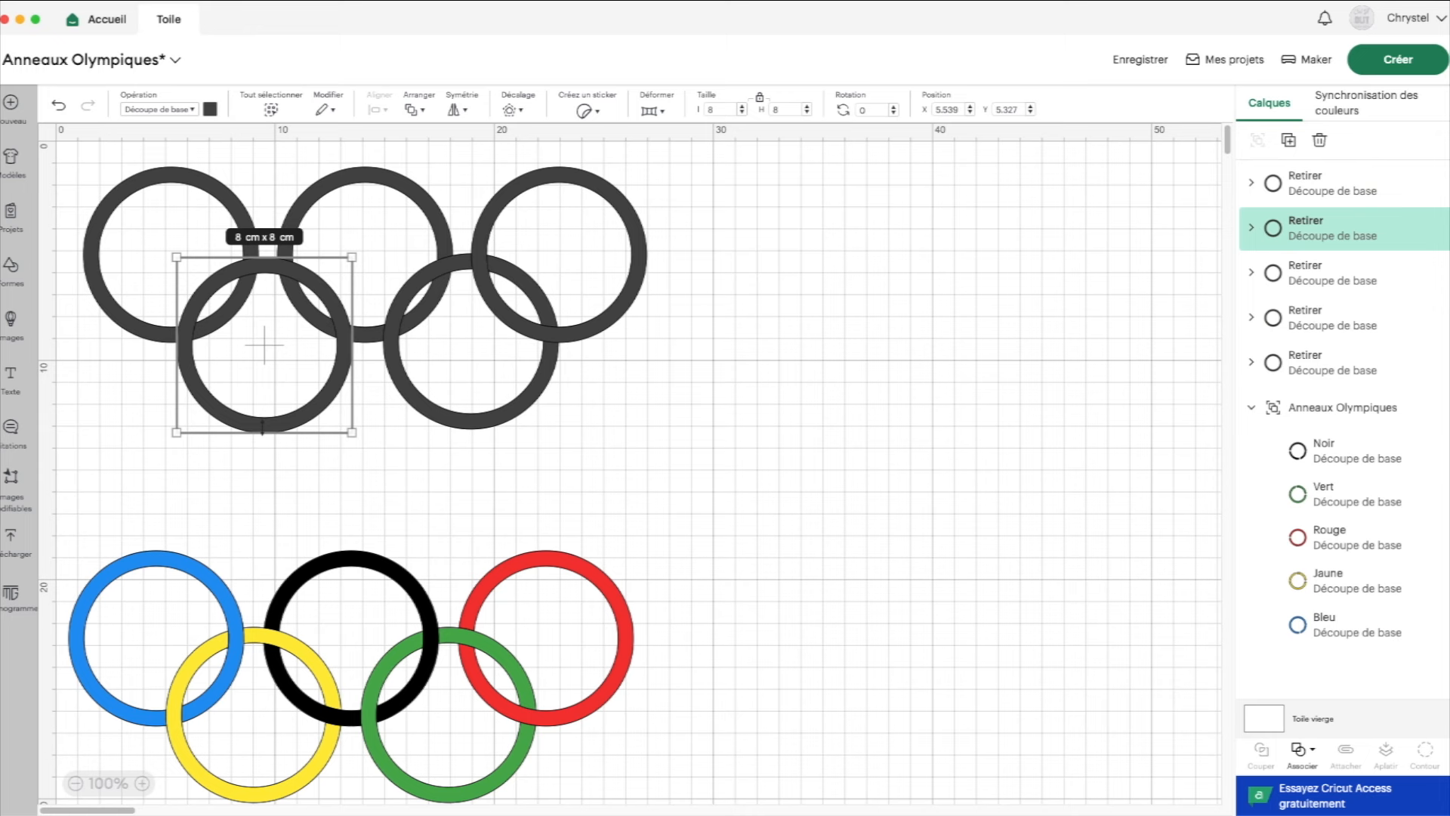
click(92, 249)
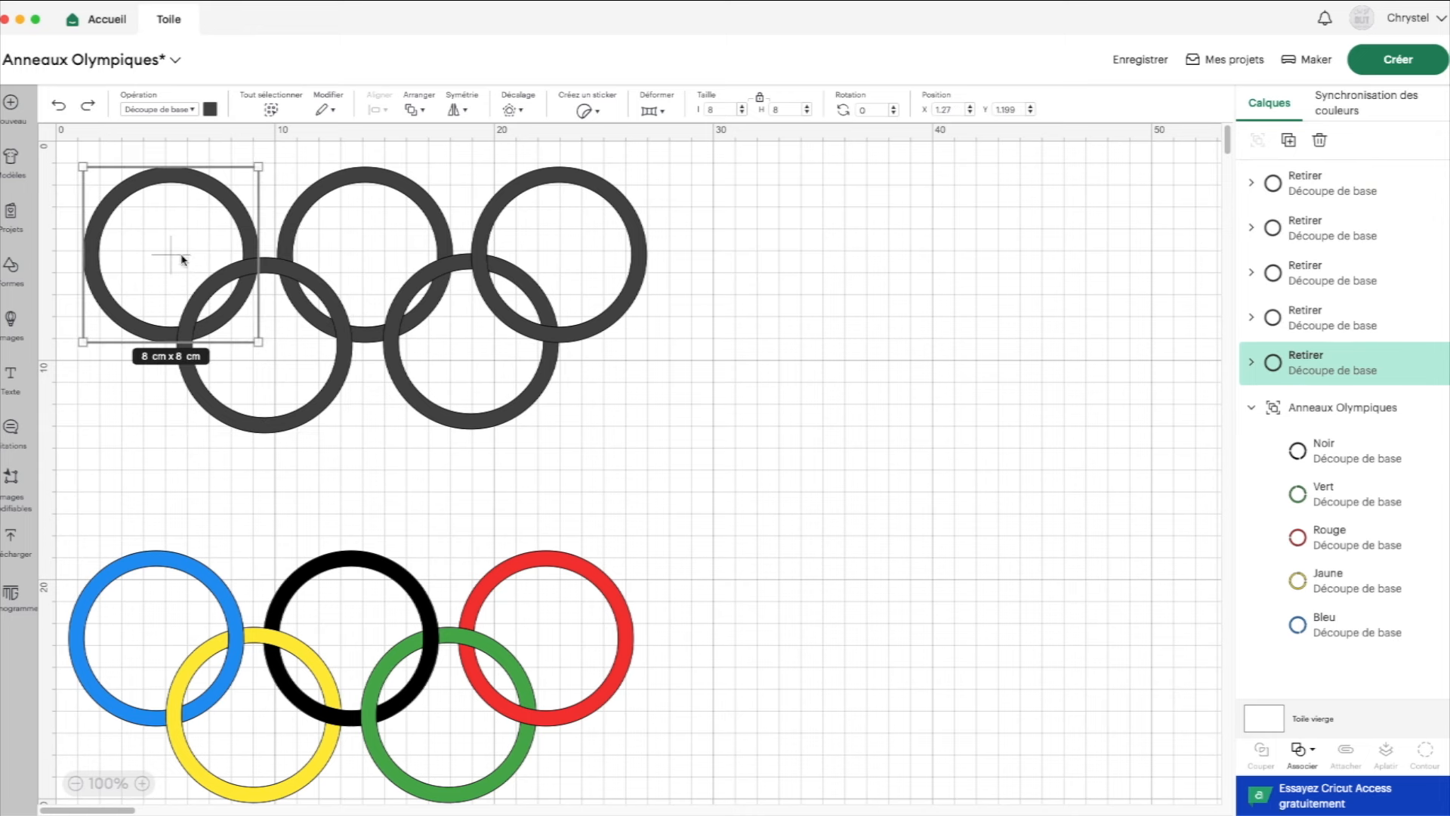
click(181, 436)
drag(272, 431, 272, 418)
drag(476, 451, 285, 392)
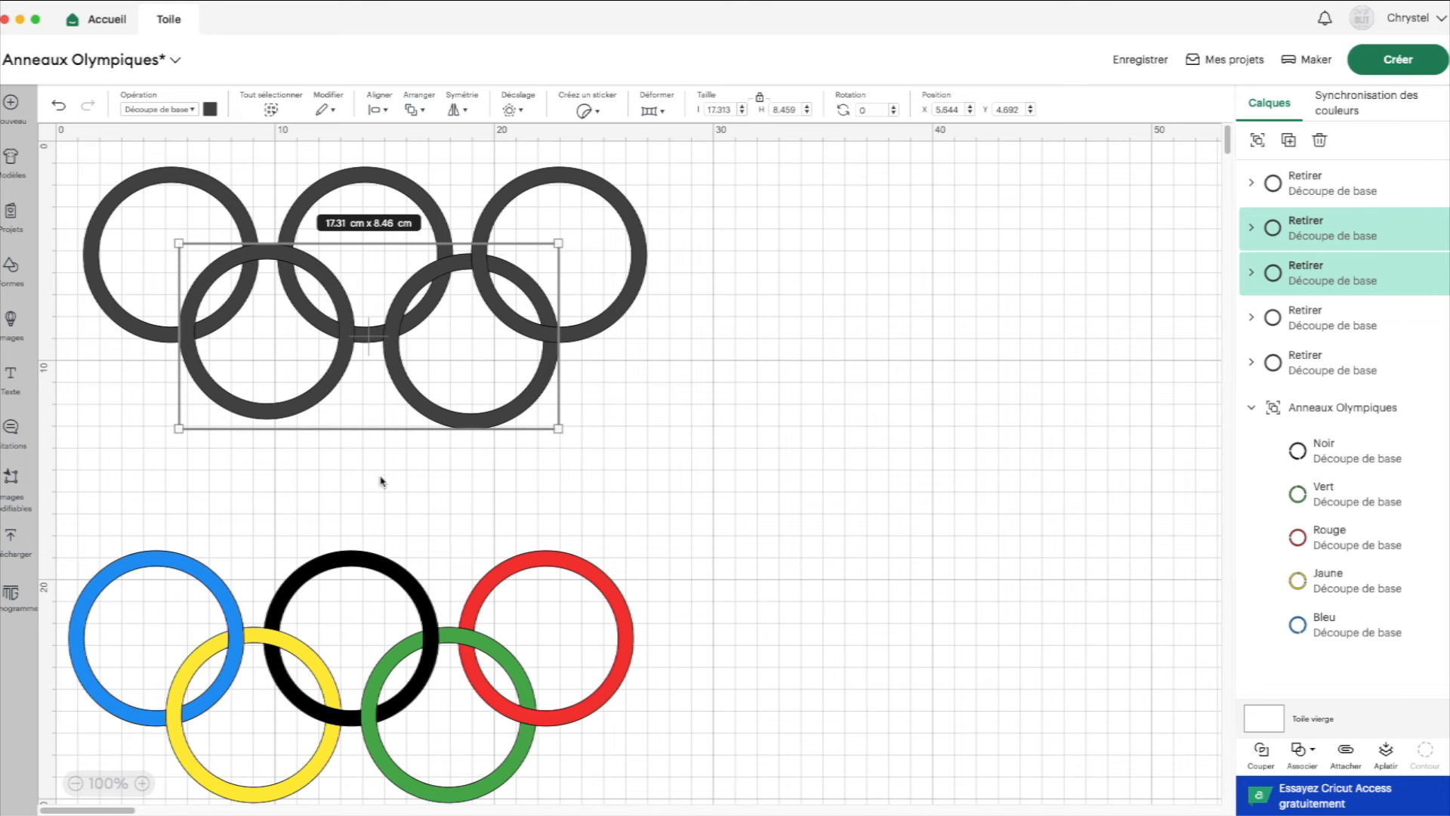
click(384, 112)
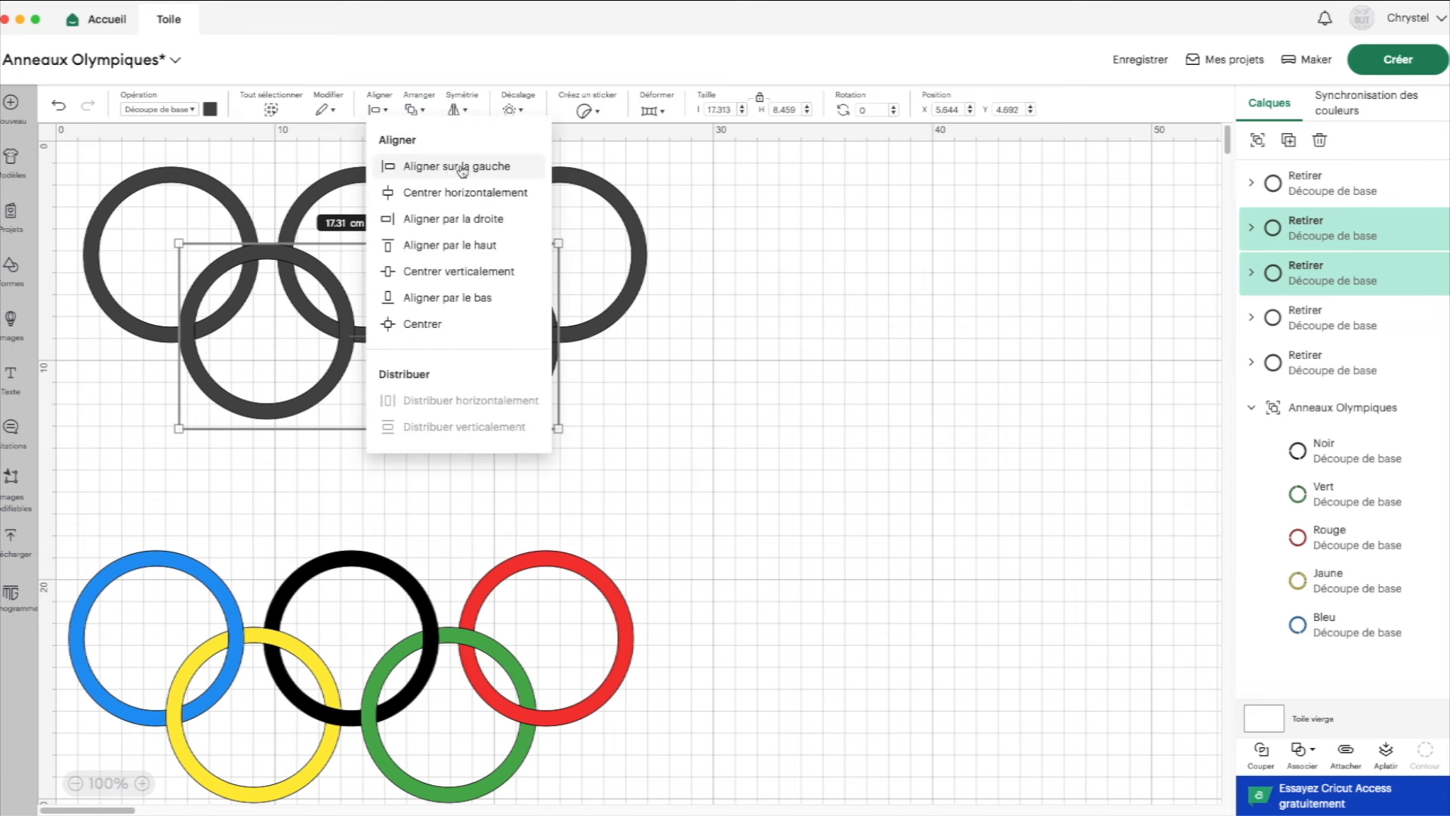
click(461, 243)
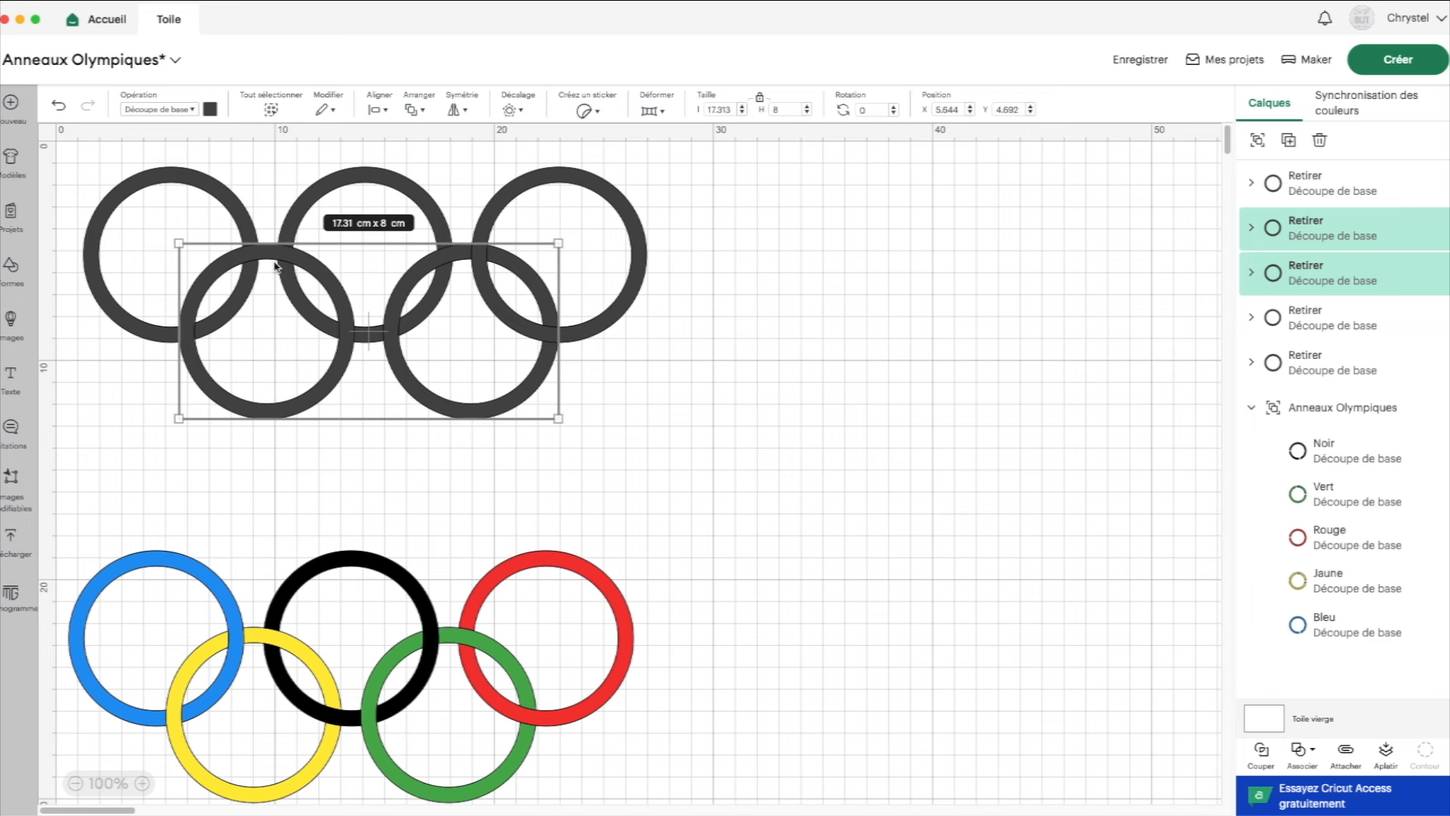
Group the first two upper rings and centre the first lower ring horizontally with that group.
click(70, 157)
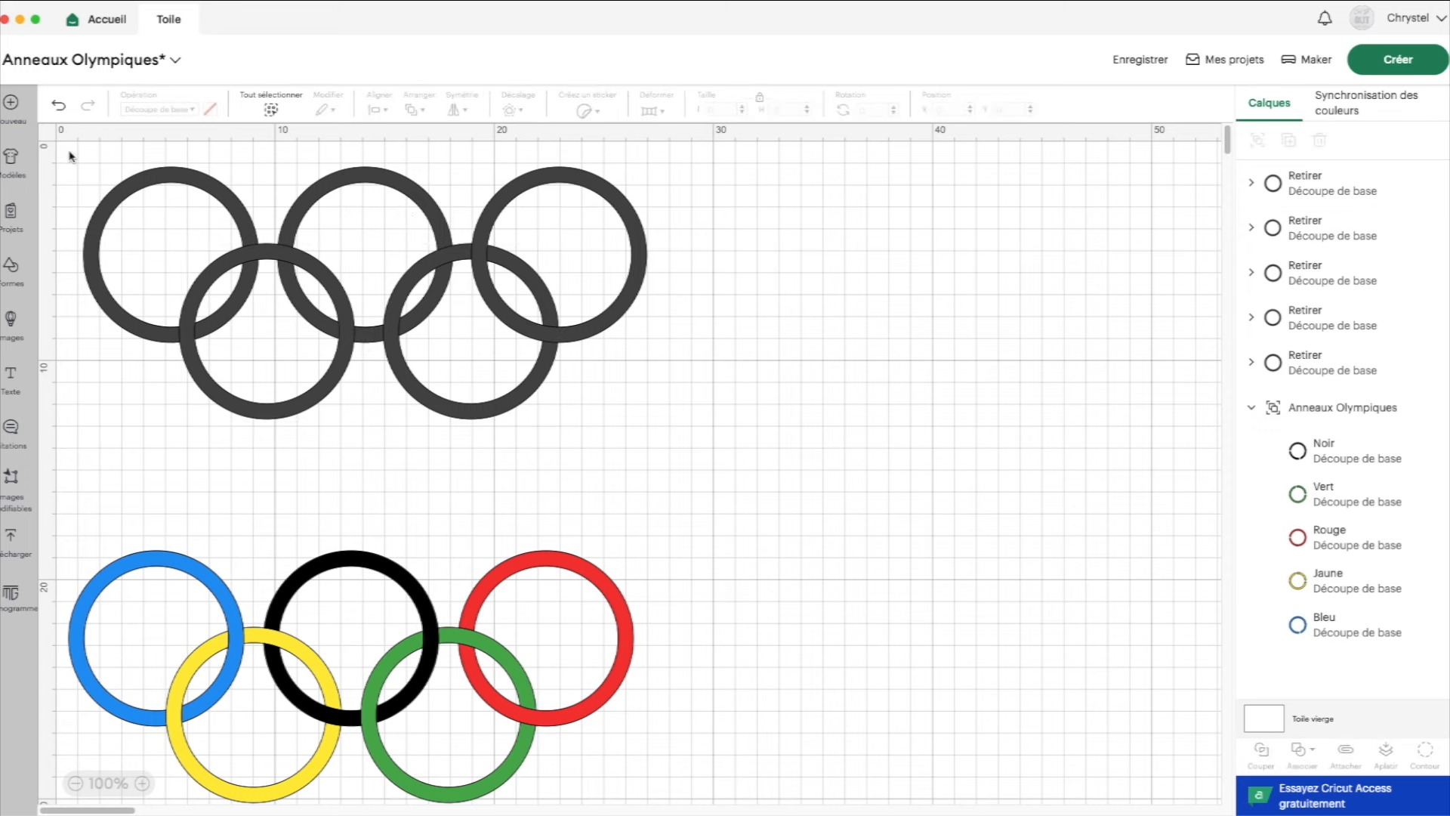
drag(75, 154, 373, 185)
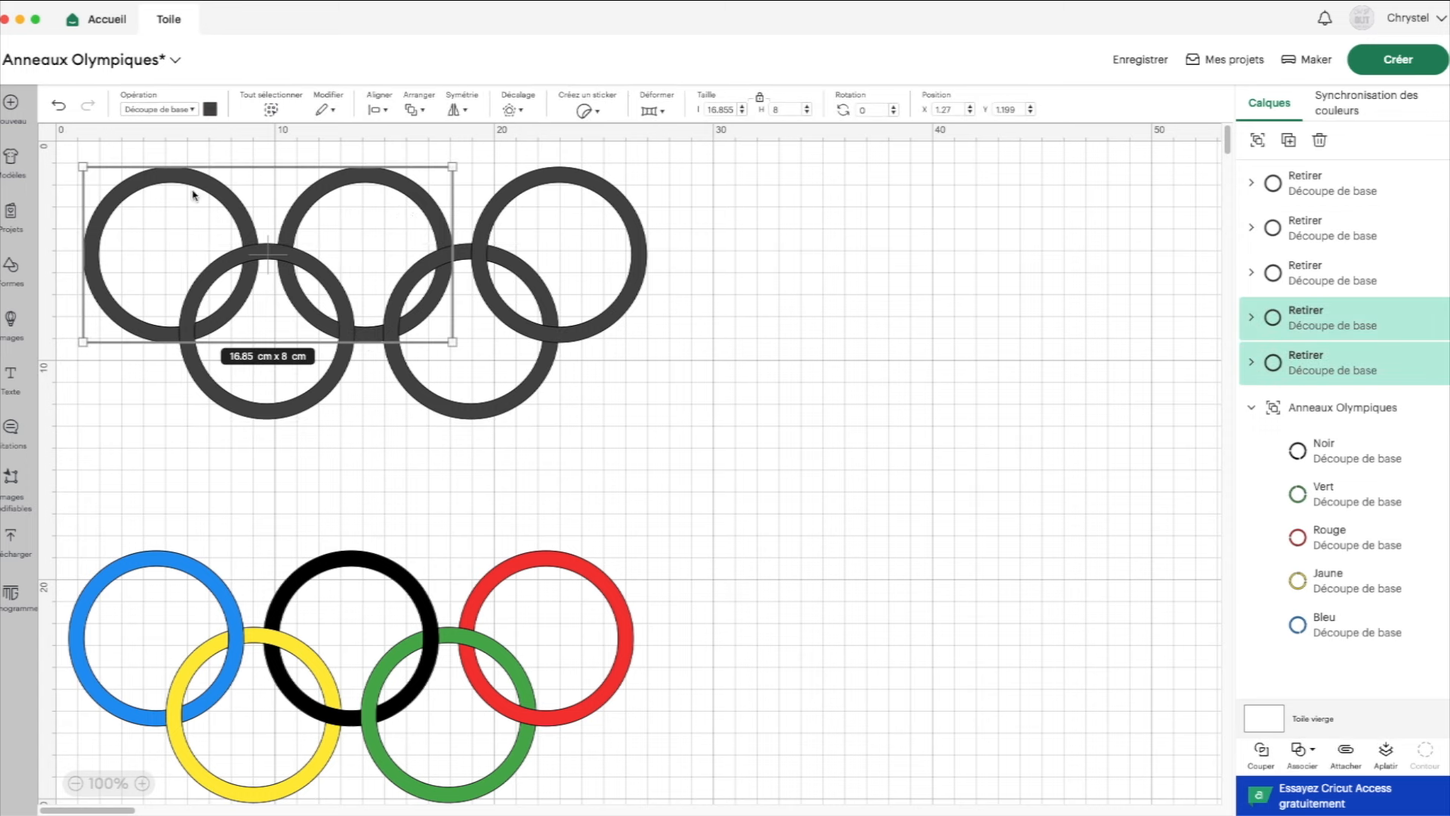
click(1257, 140)
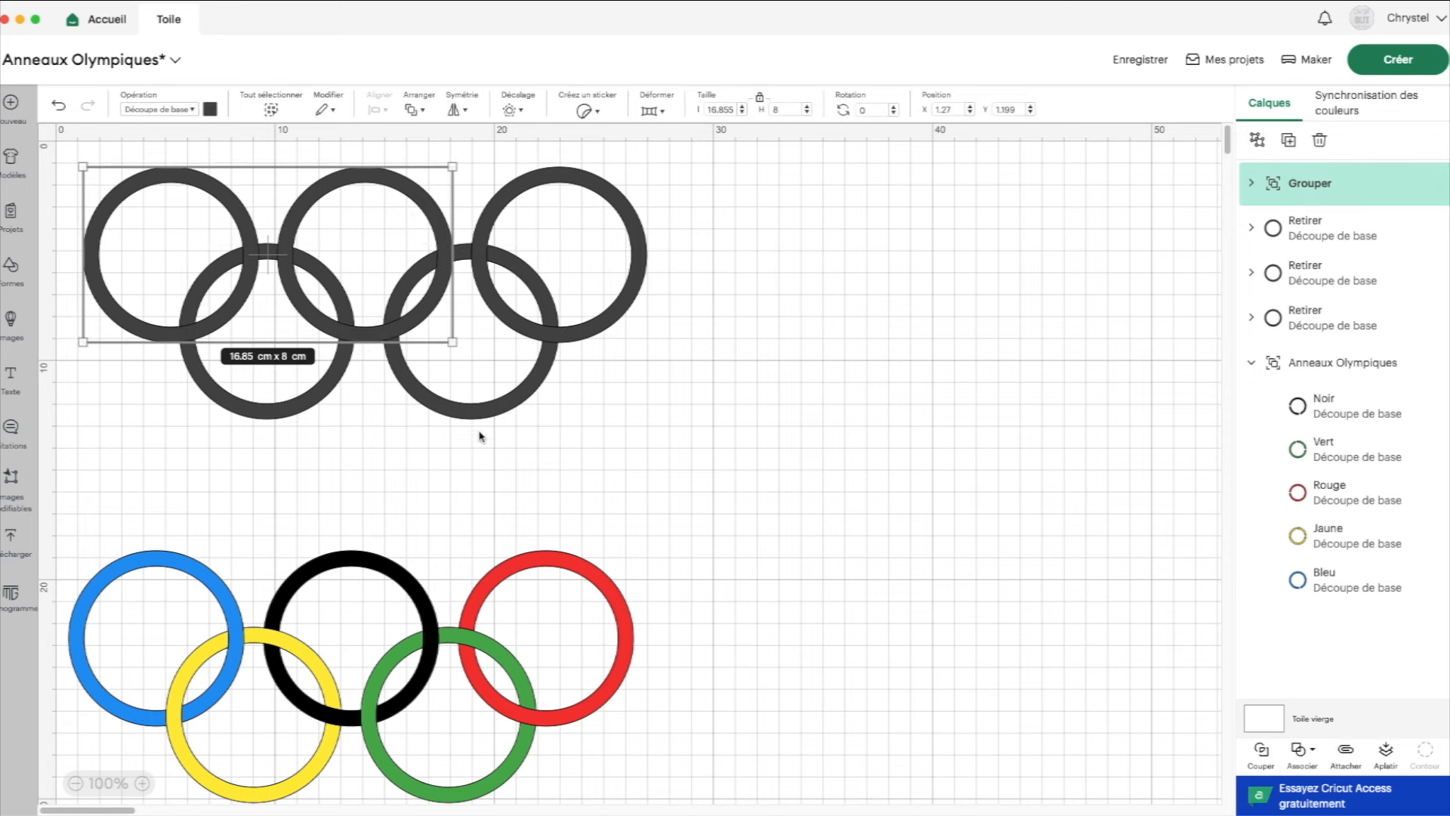
drag(279, 481, 206, 261)
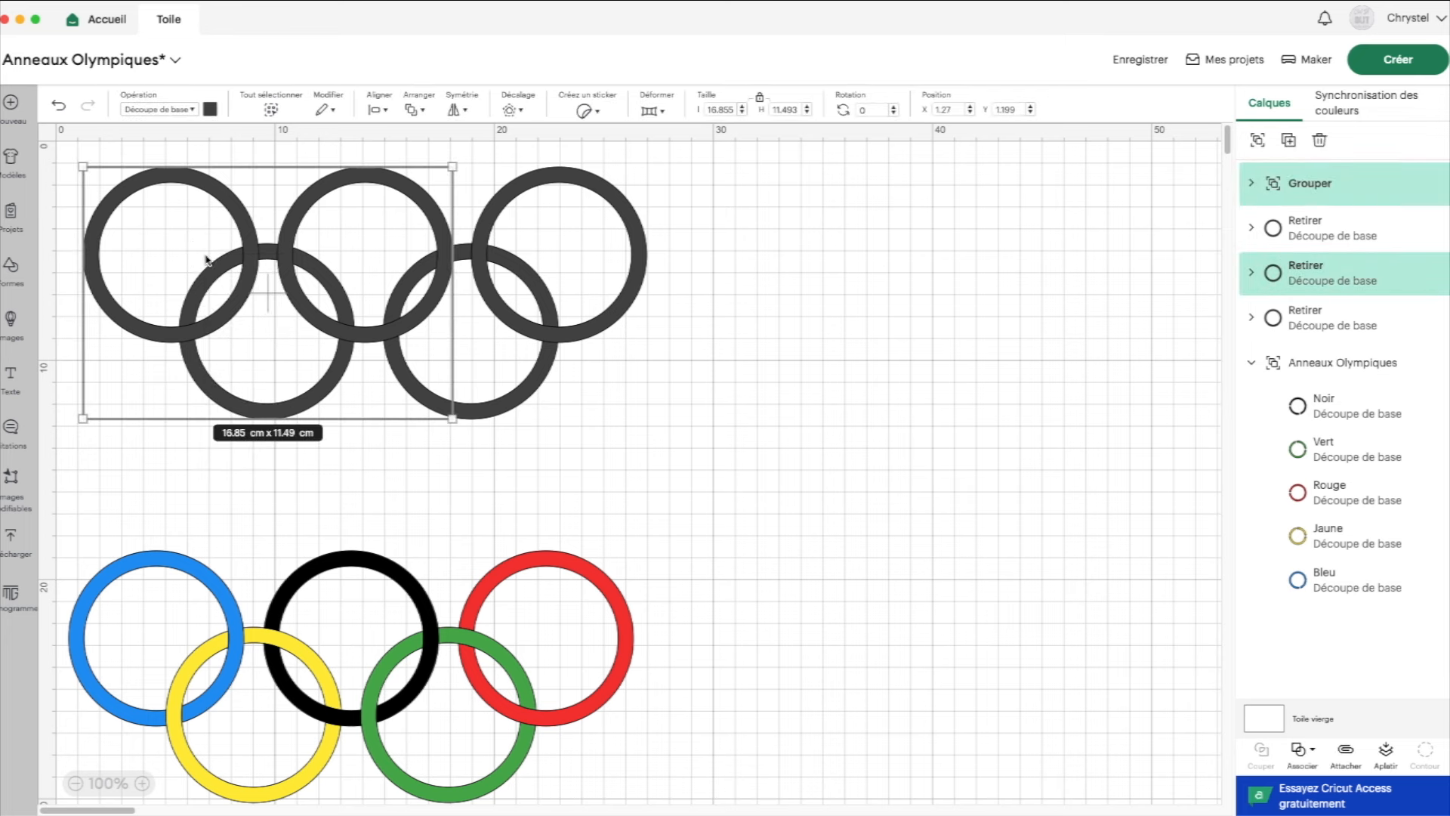
click(374, 110)
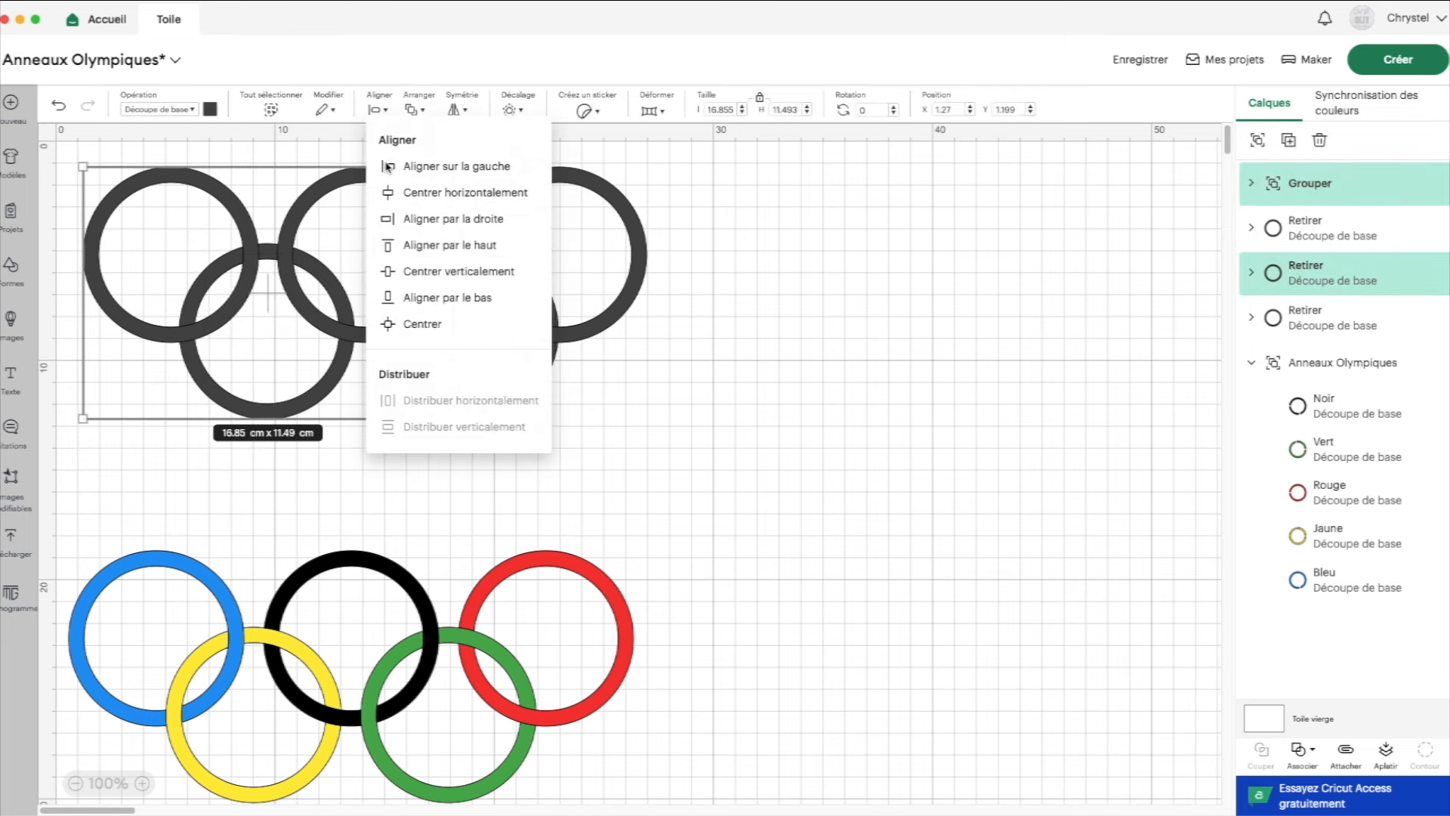
click(473, 194)
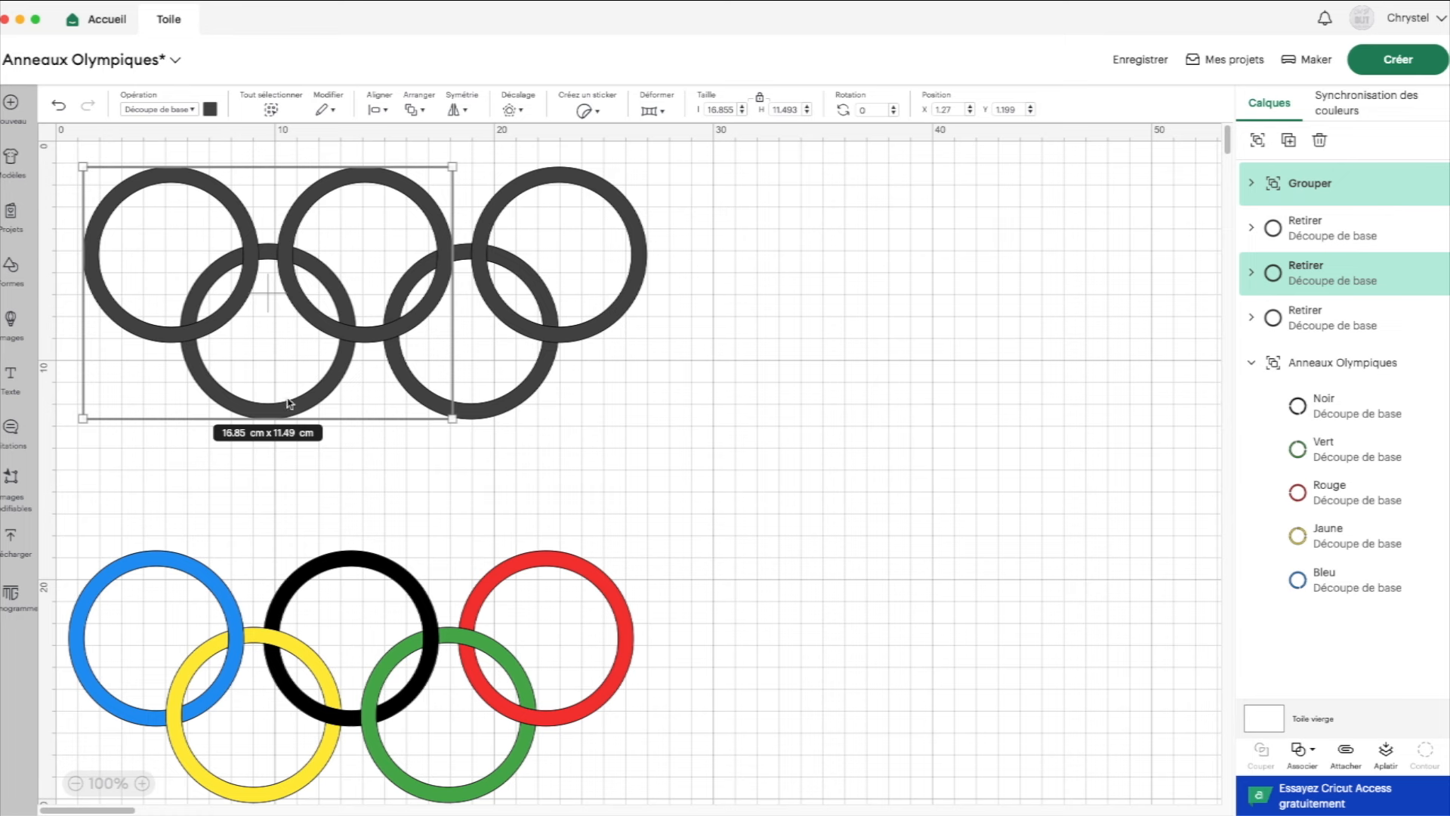
Ungroup the first two upper rings.
click(1291, 192)
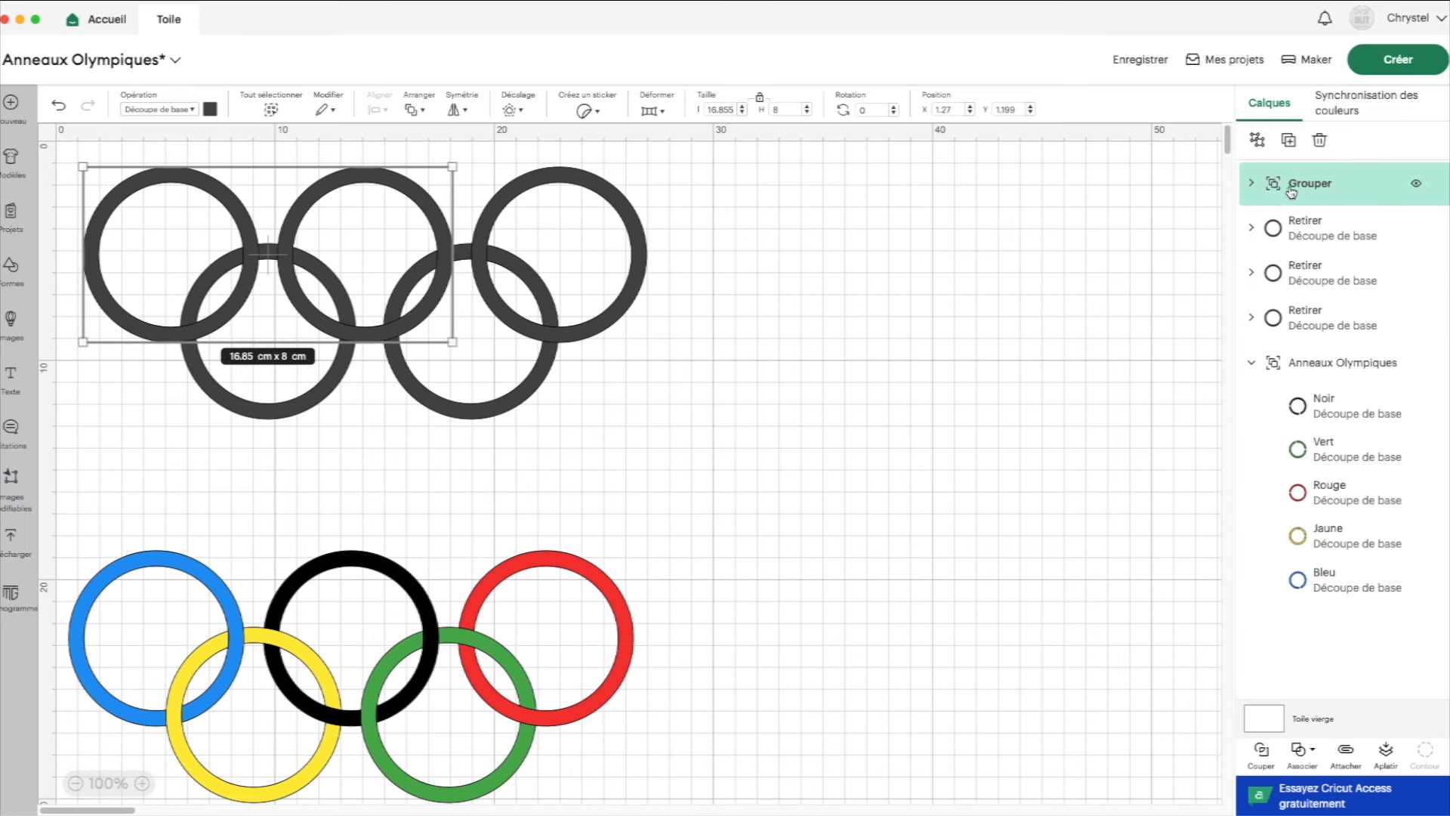
click(1257, 140)
click(734, 189)
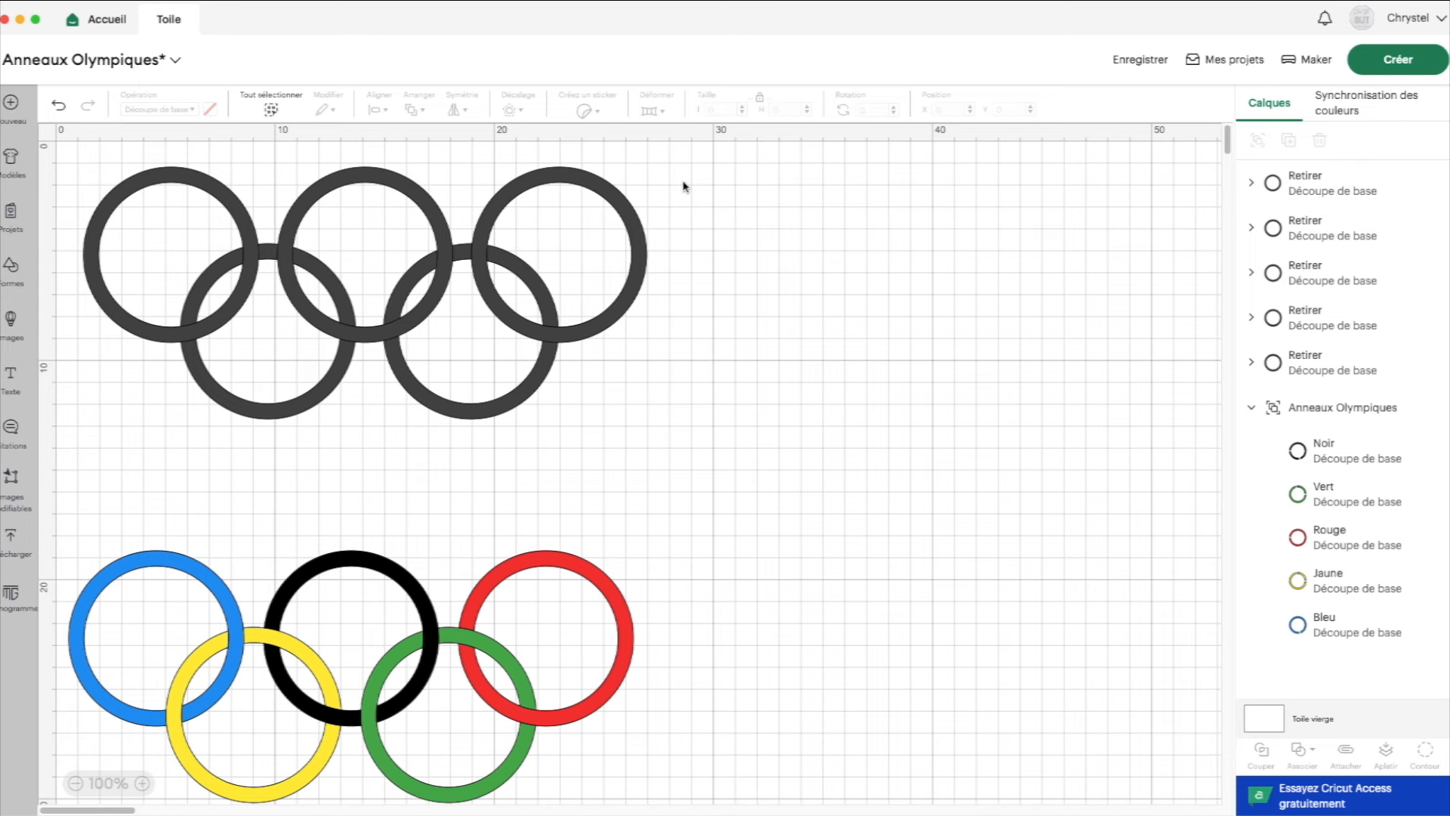
Centre the second lower ring horizontally with the middle and last upper rings as a group, and ungroup those two rings.
drag(684, 187, 332, 178)
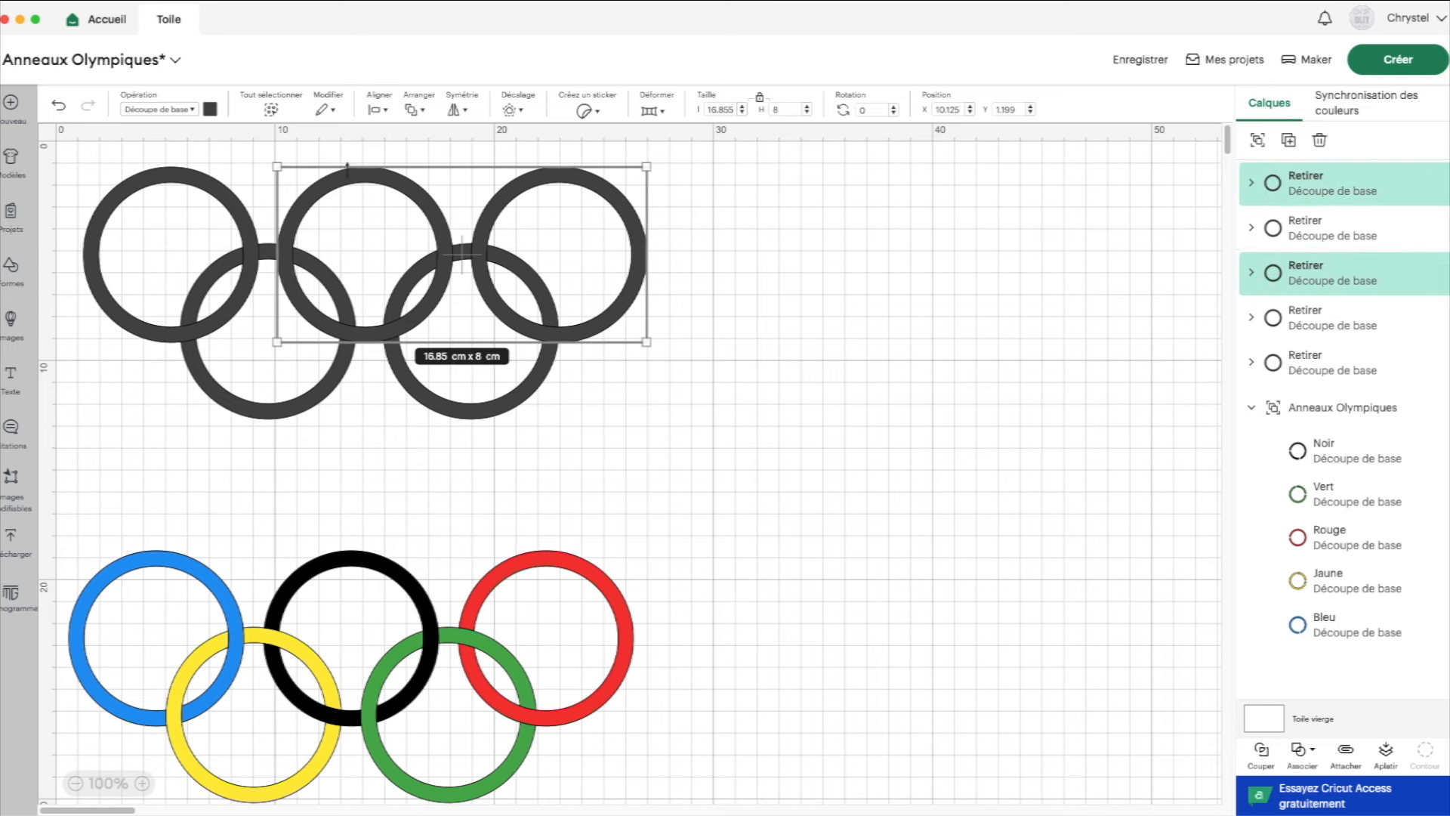
click(1260, 142)
drag(615, 469, 462, 291)
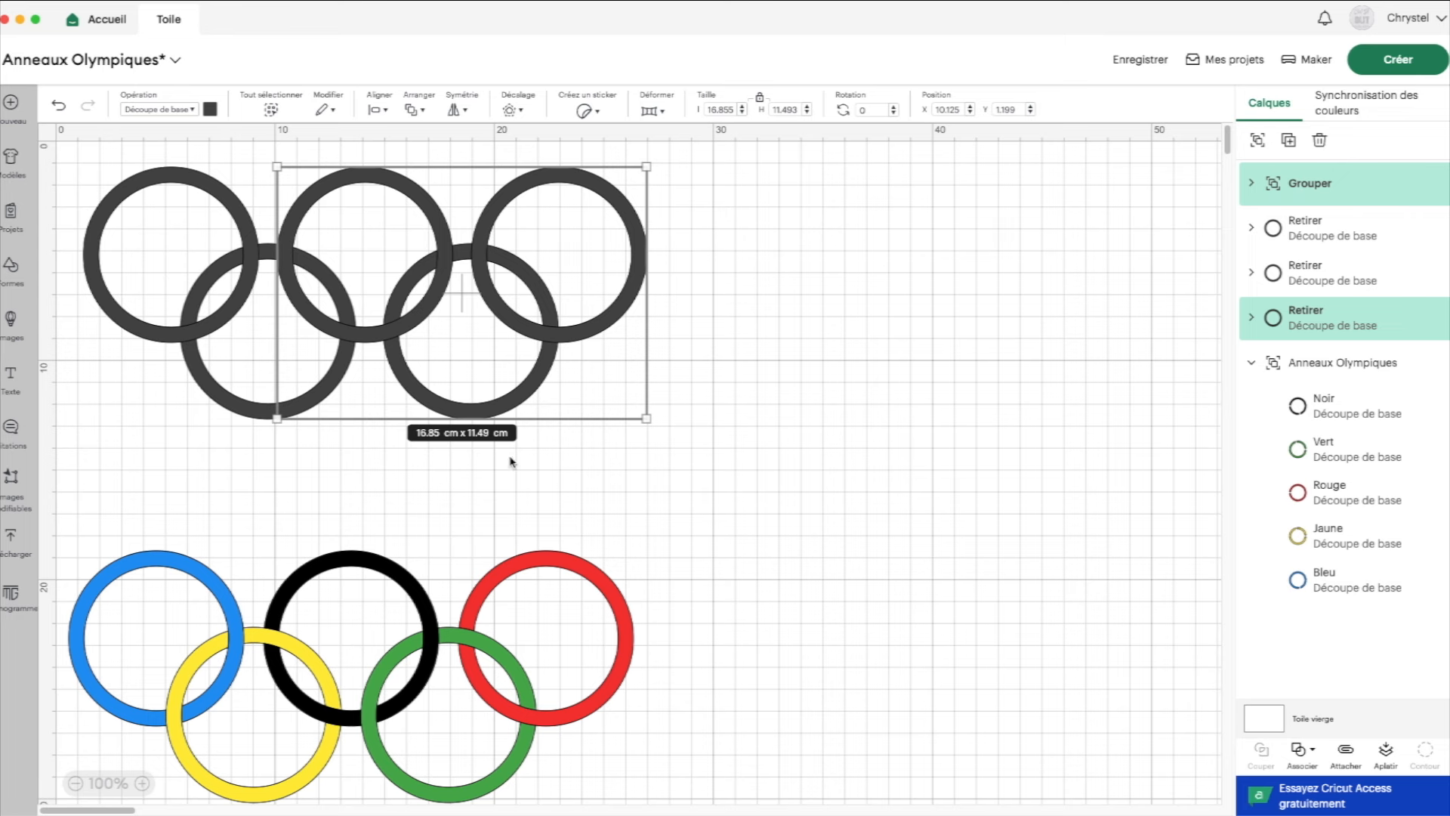
click(375, 110)
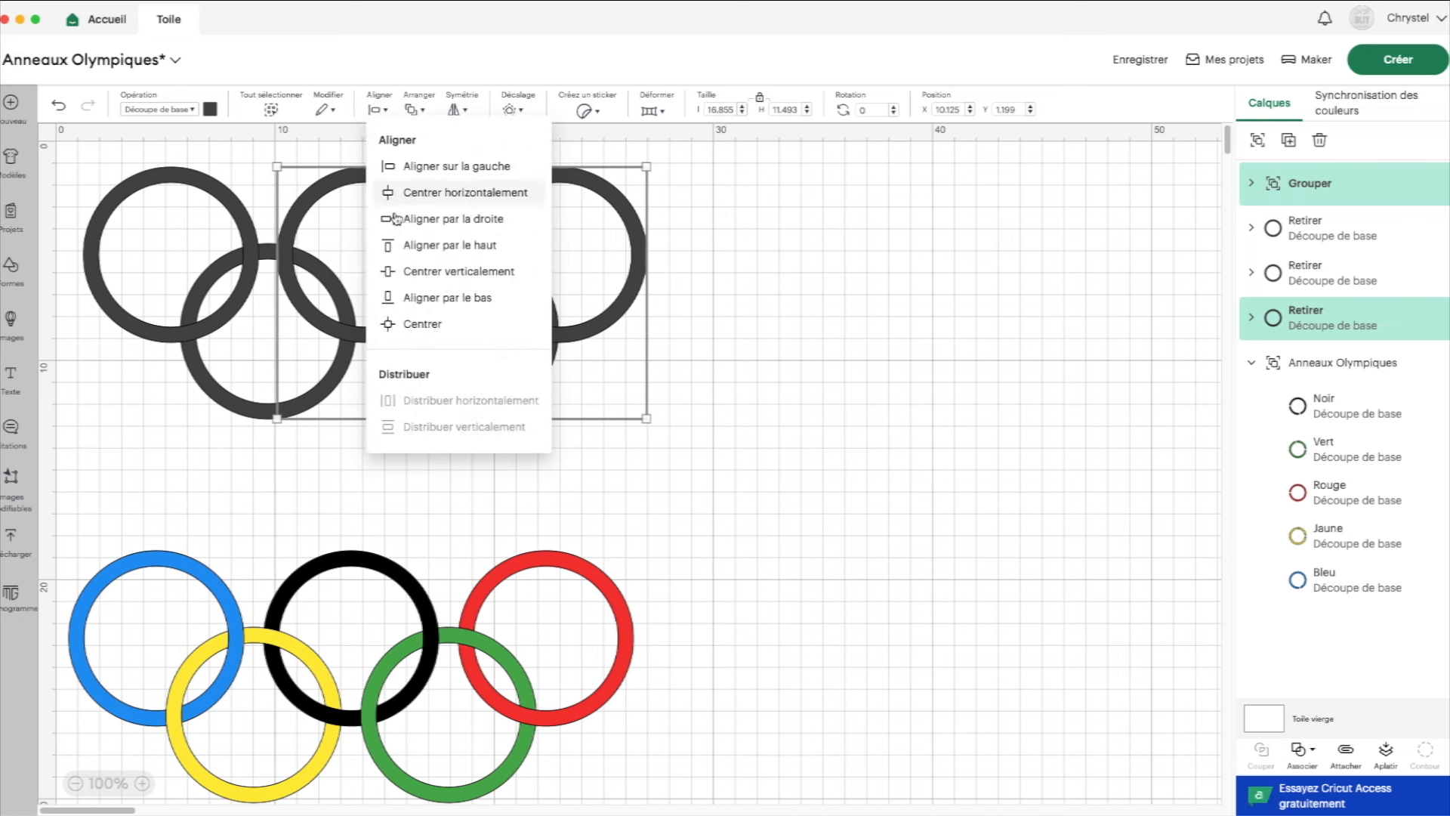
click(455, 194)
click(519, 496)
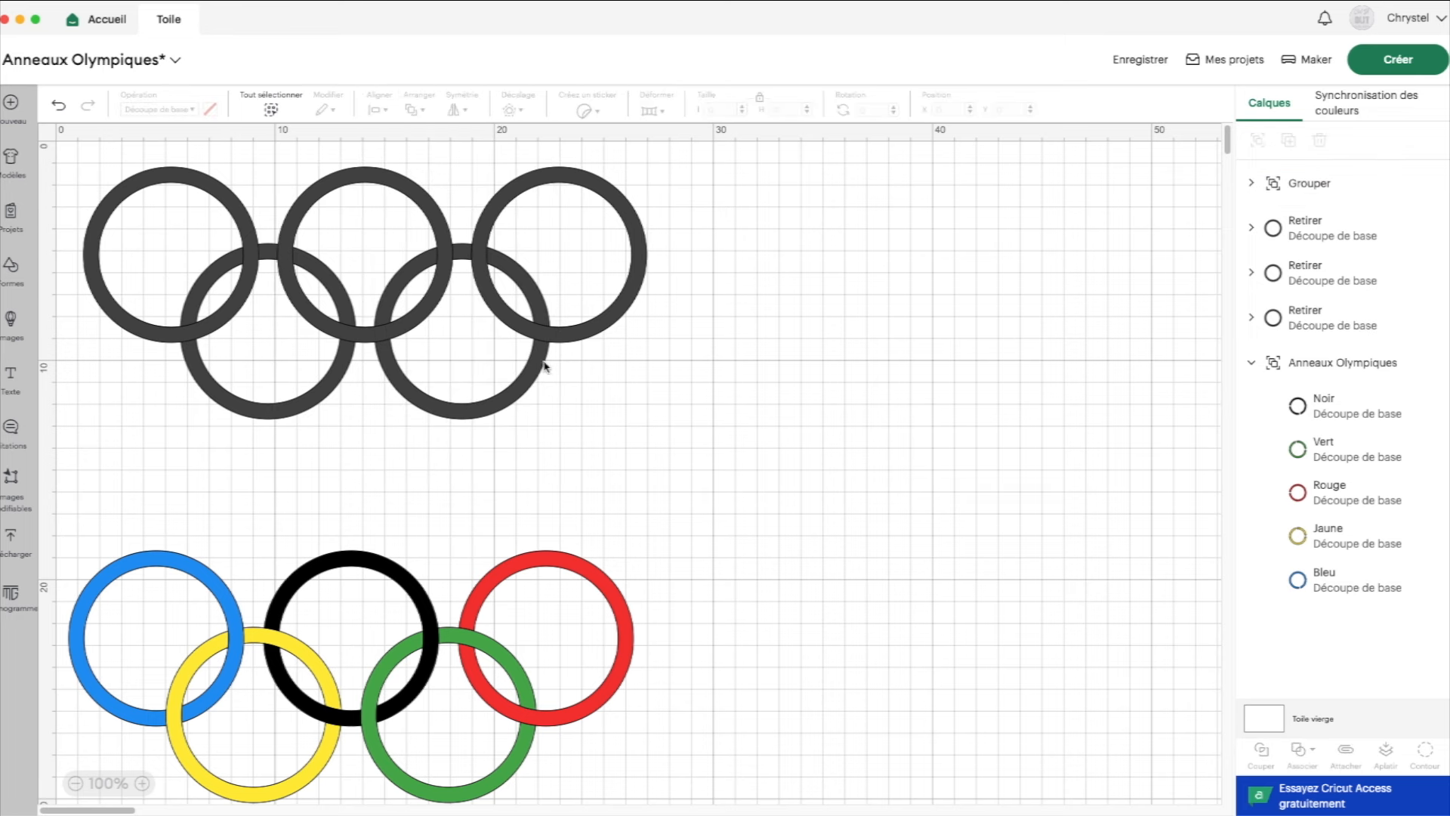
click(1284, 184)
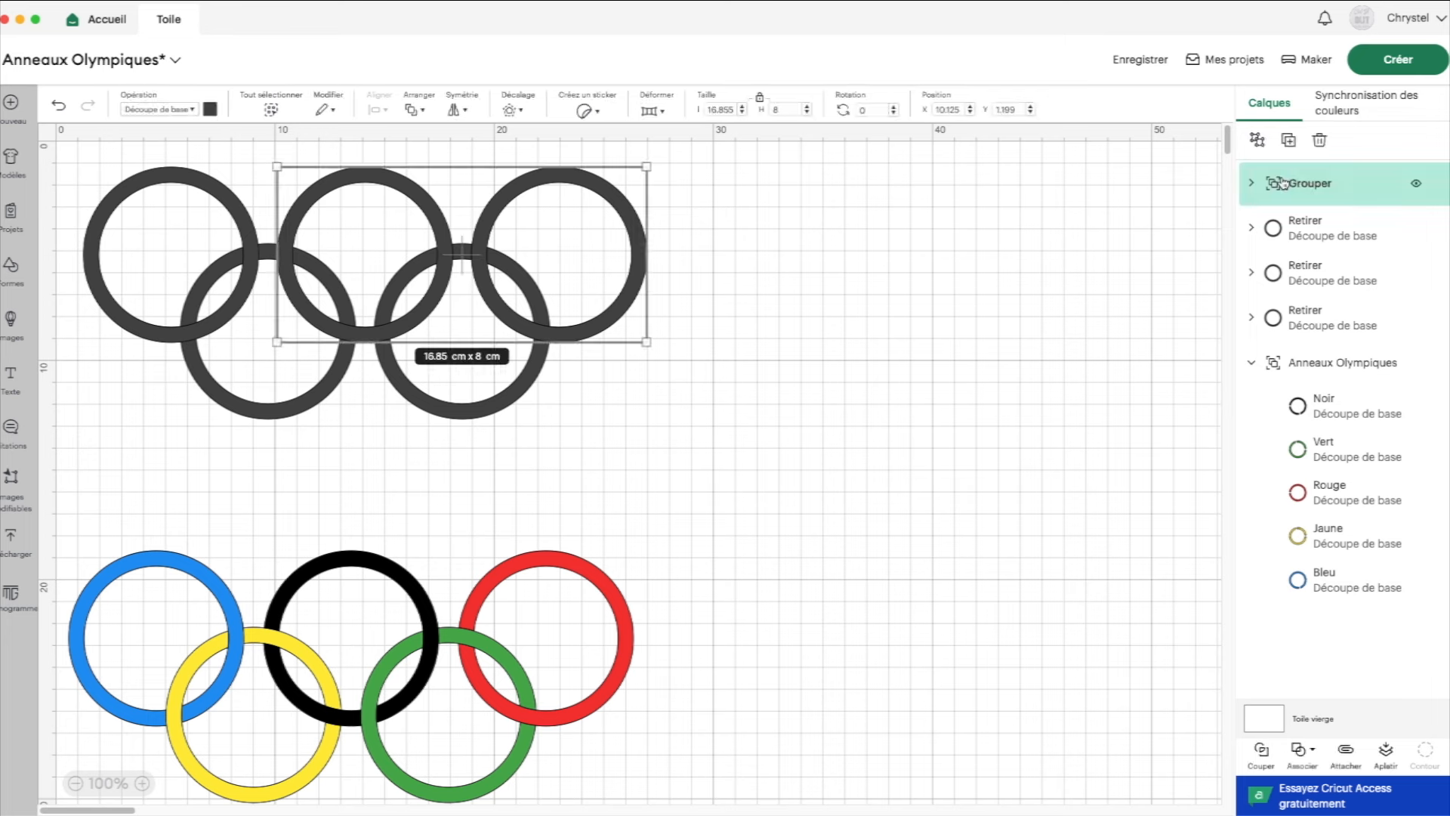
click(1256, 140)
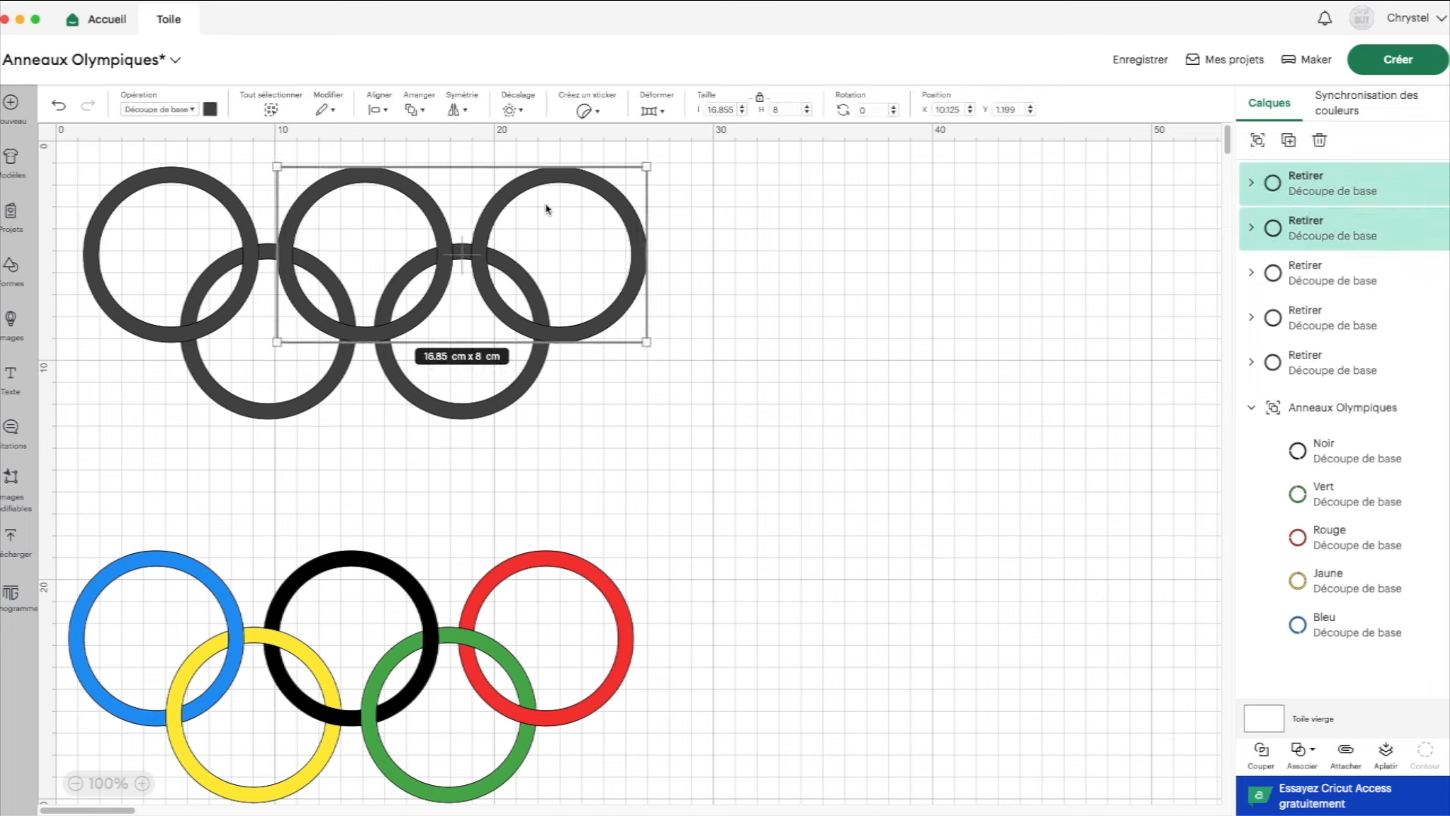
Colour the three upper rings blue, black and red, in order from the first to the last.
drag(102, 152, 156, 179)
click(211, 110)
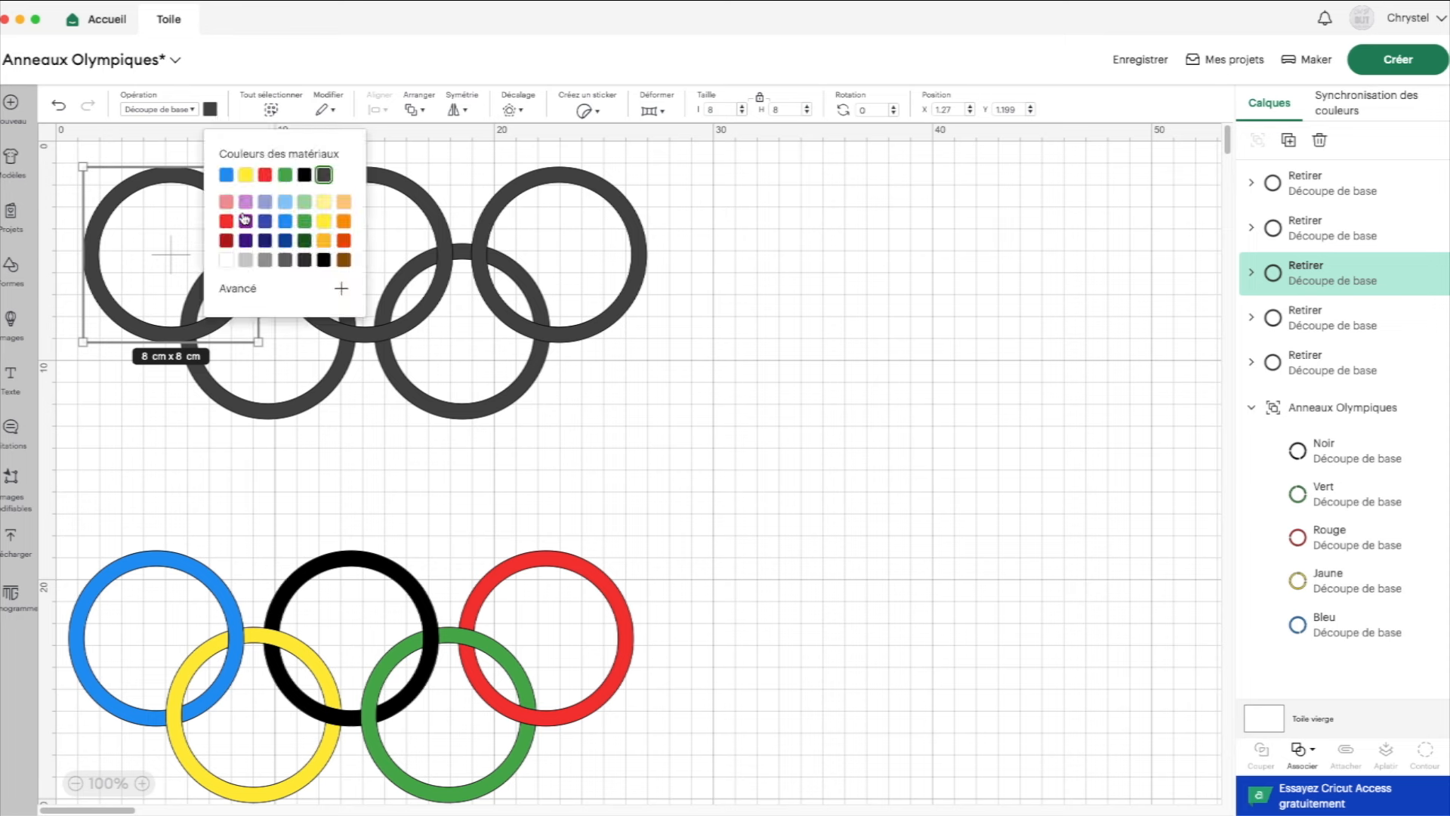
click(225, 175)
drag(317, 155, 384, 180)
click(211, 111)
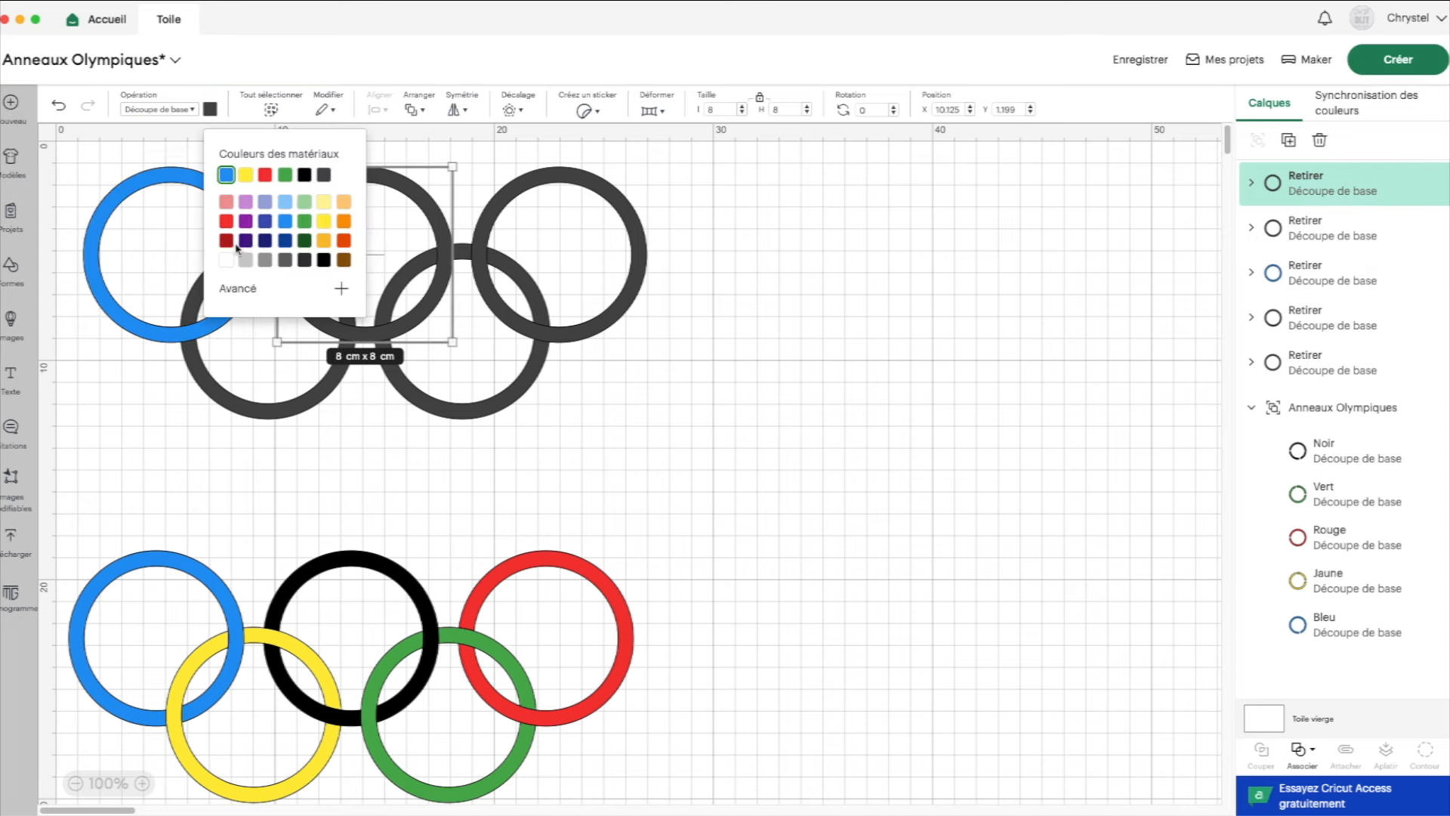
click(304, 175)
drag(760, 223, 582, 188)
click(210, 110)
click(265, 175)
Colour the first lower ring yellow and the second lower ring green.
click(250, 414)
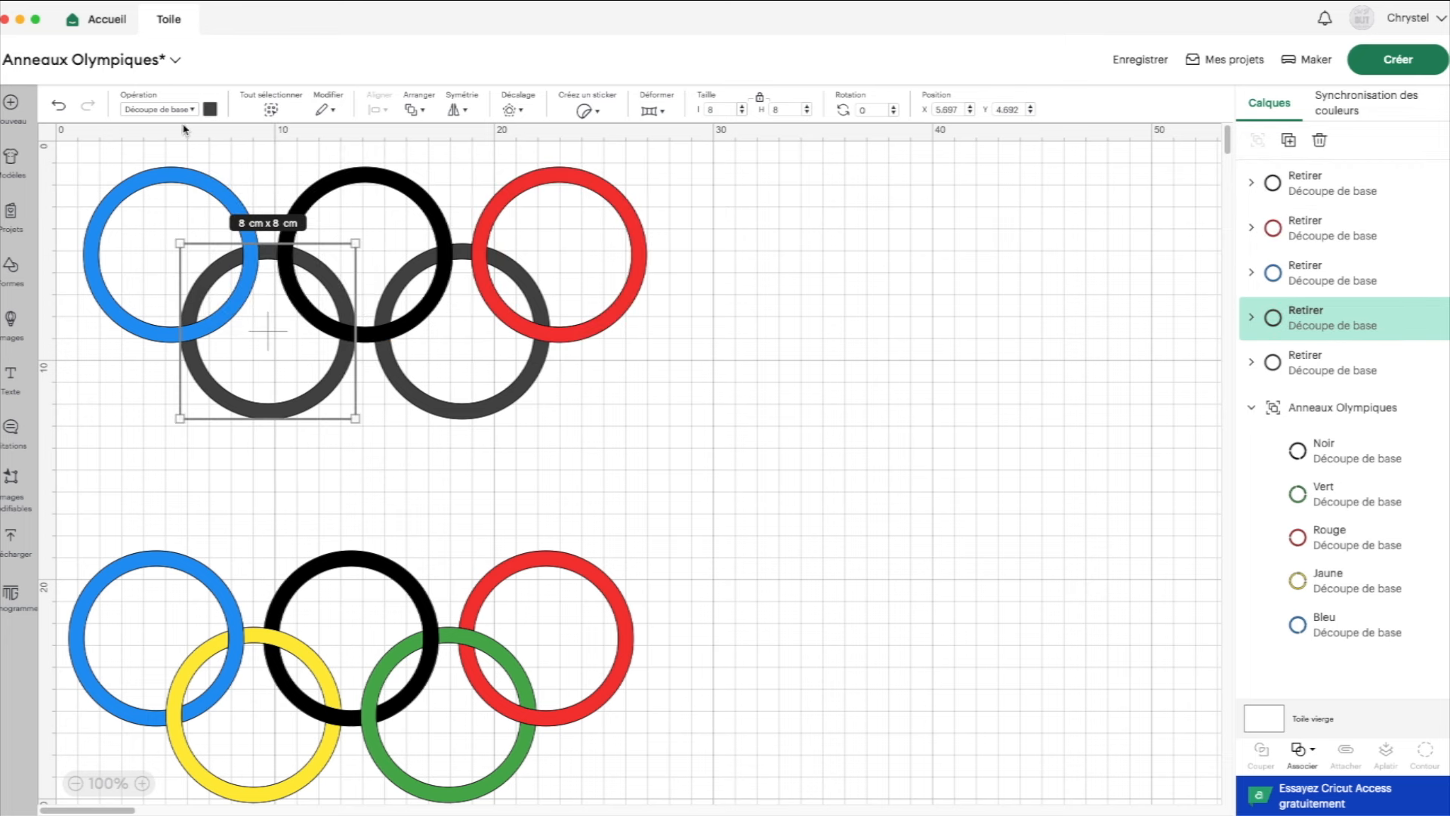
click(211, 110)
click(246, 176)
click(604, 422)
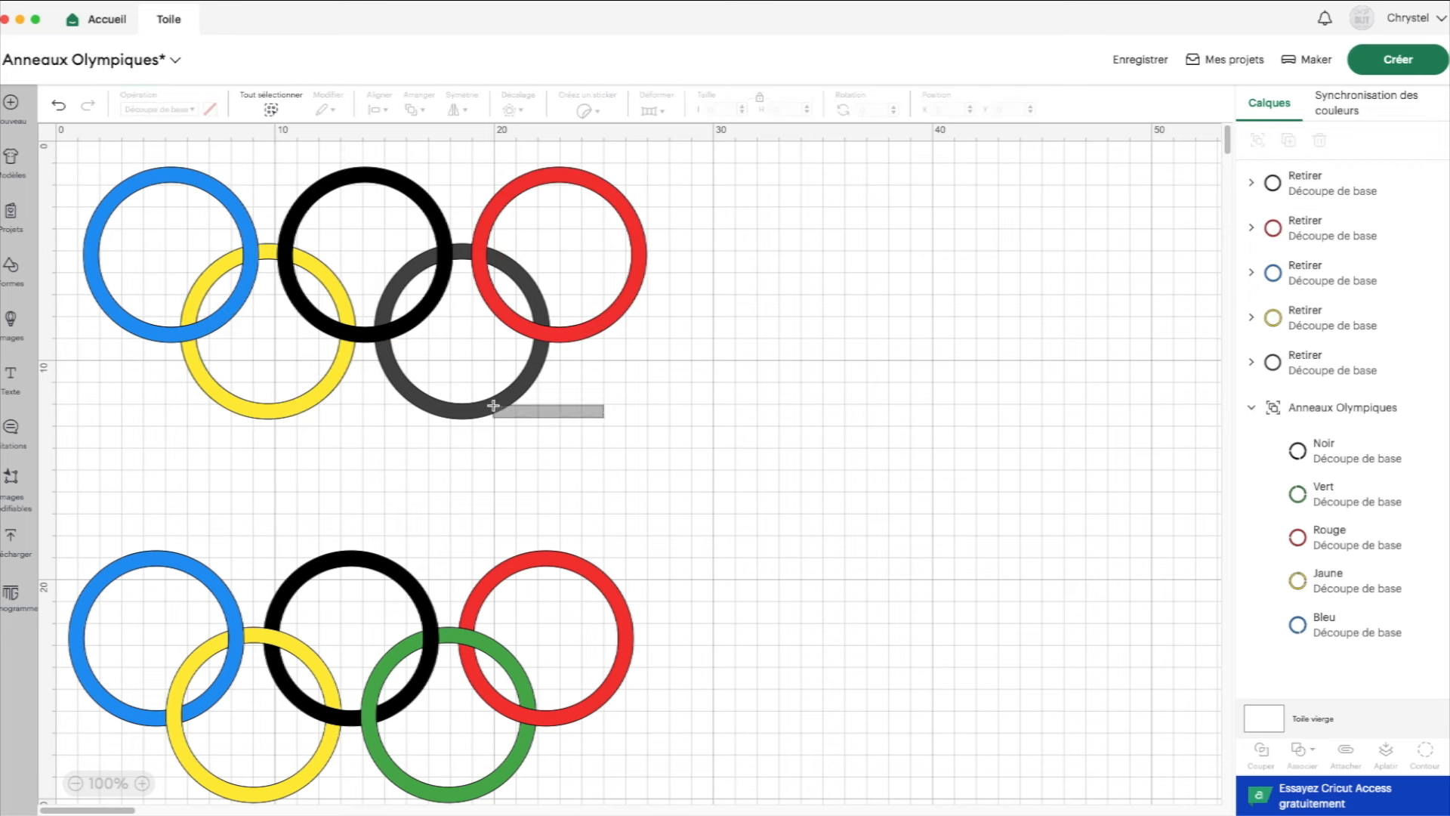
click(491, 408)
click(211, 110)
click(284, 176)
click(734, 398)
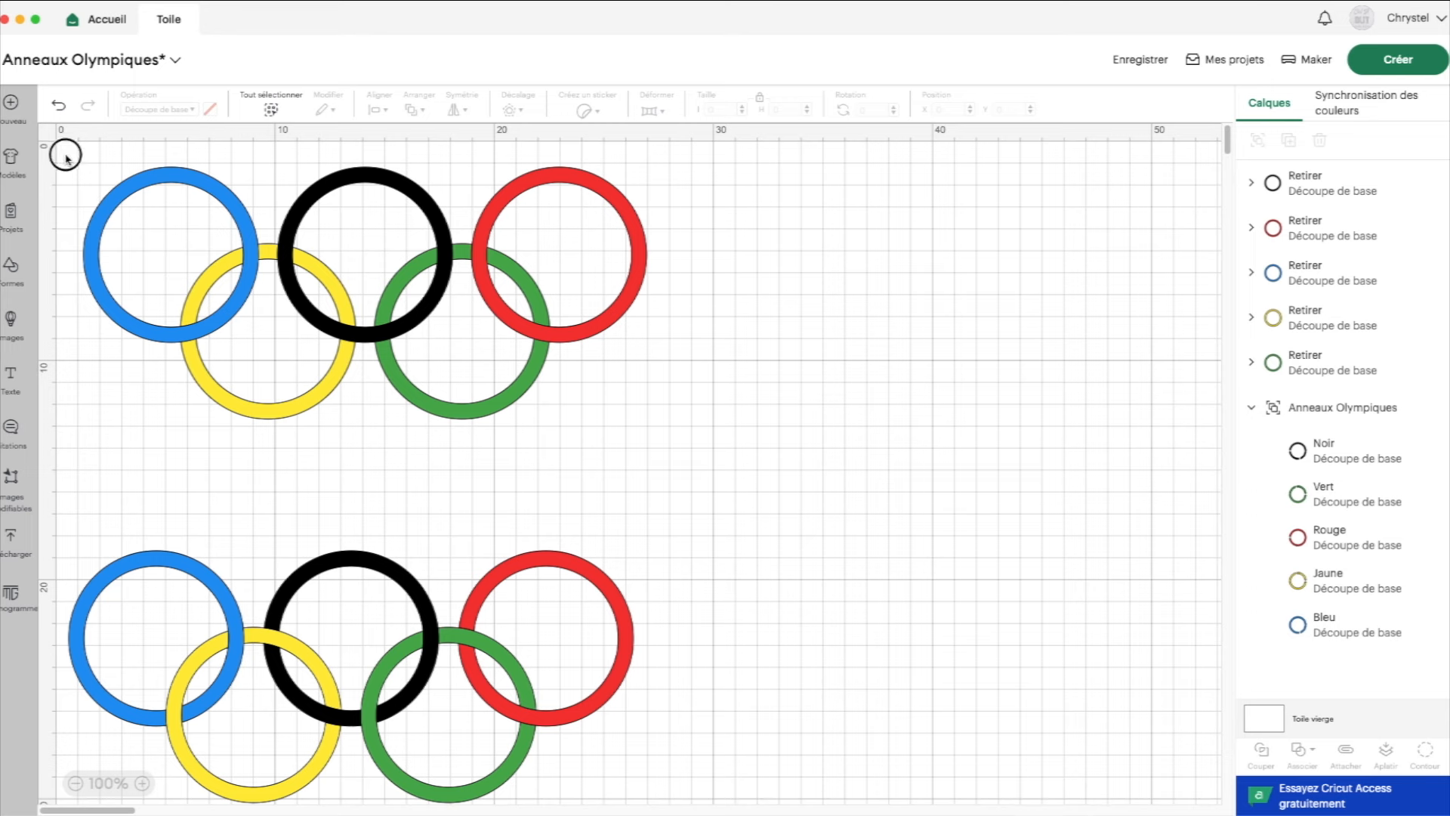
Slice the overlapping blue and yellow rings of the new set with Couper.
drag(63, 153, 222, 391)
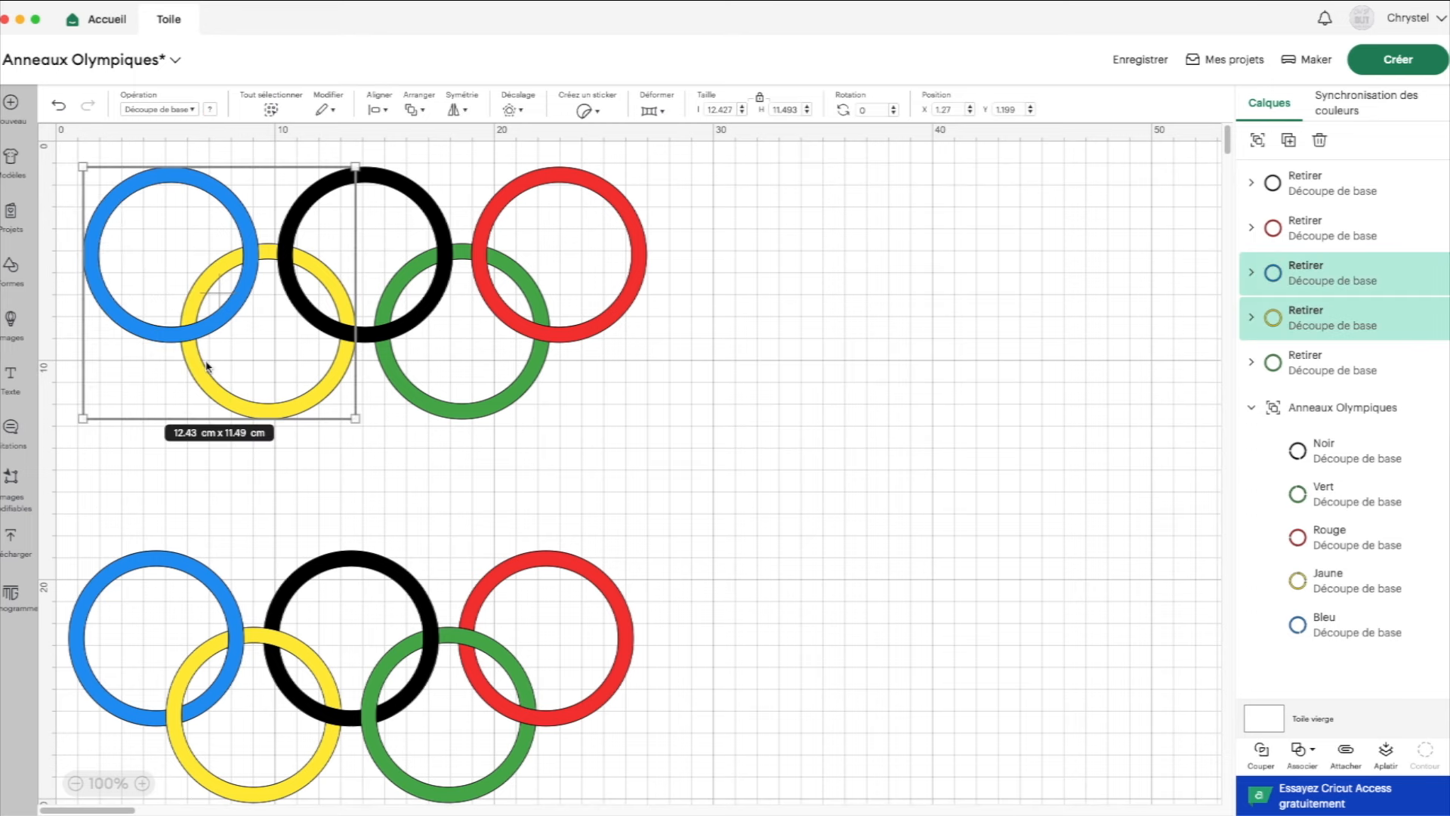
click(1263, 753)
drag(731, 418, 263, 160)
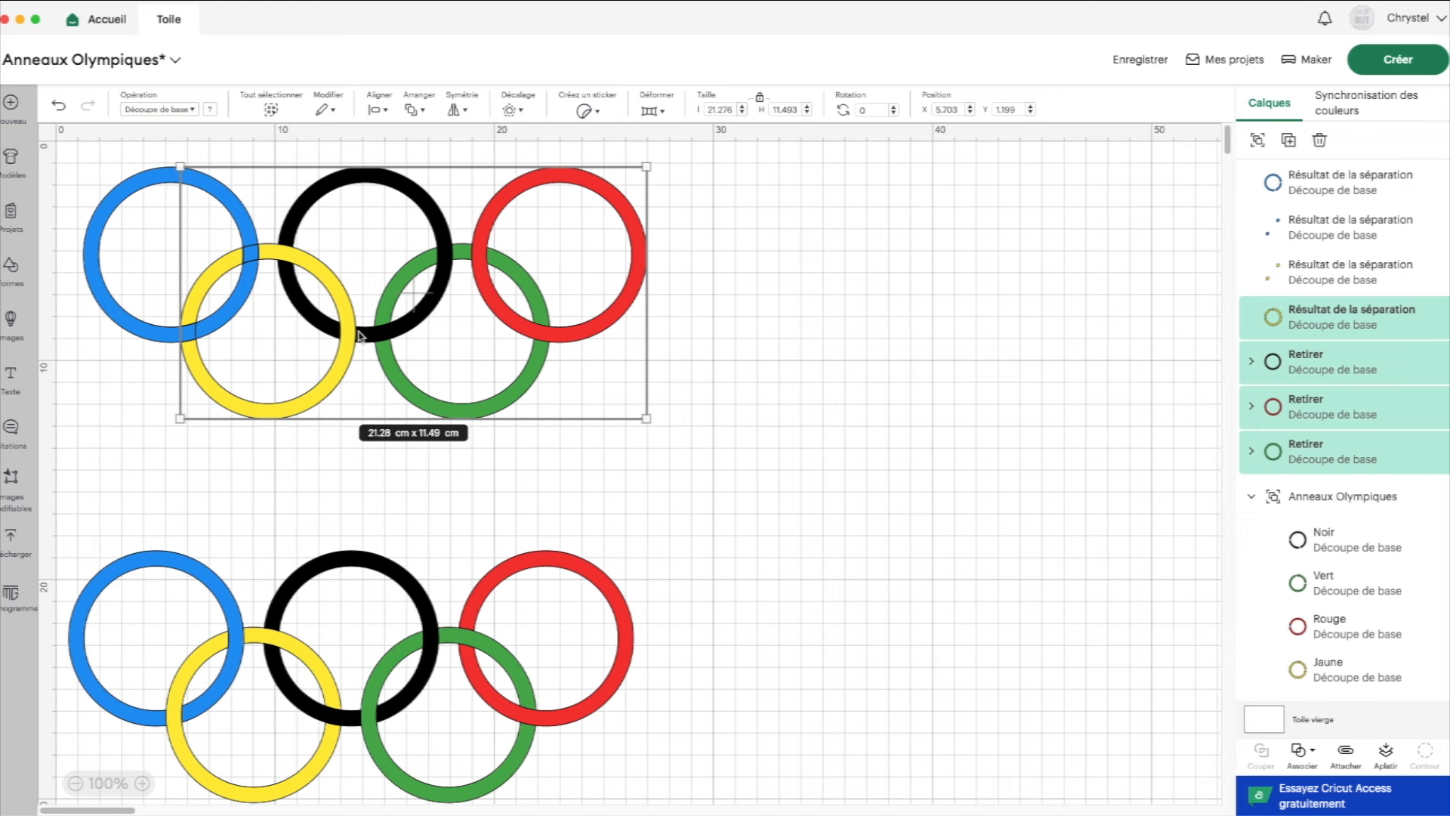
click(1139, 419)
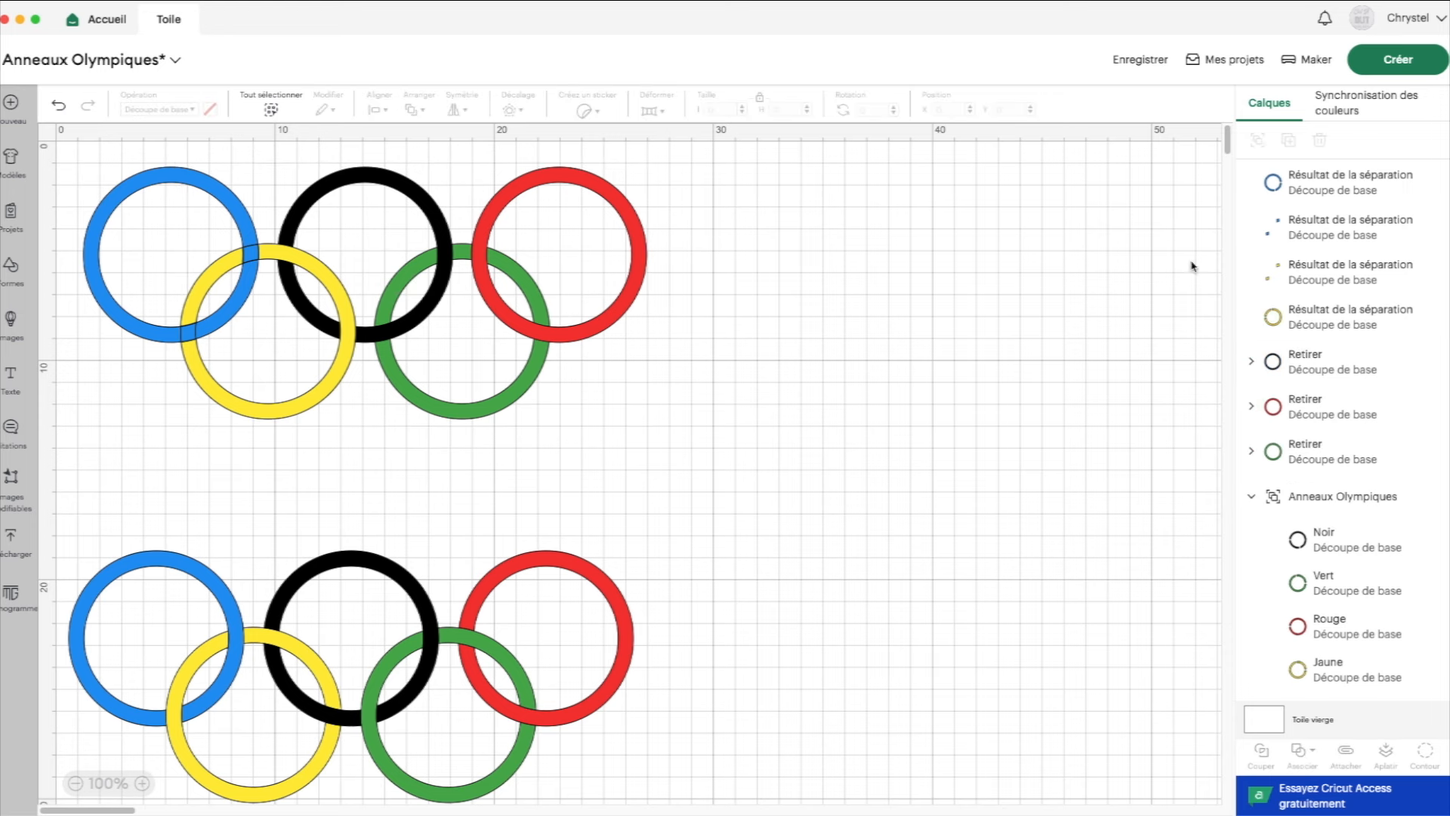
scroll(166, 247, right, 2)
scroll(167, 248, left, 2)
Hide the sliced blue ring, the yellow overlap pieces and the sliced yellow ring, keeping only the blue overlap pieces on show.
click(1277, 225)
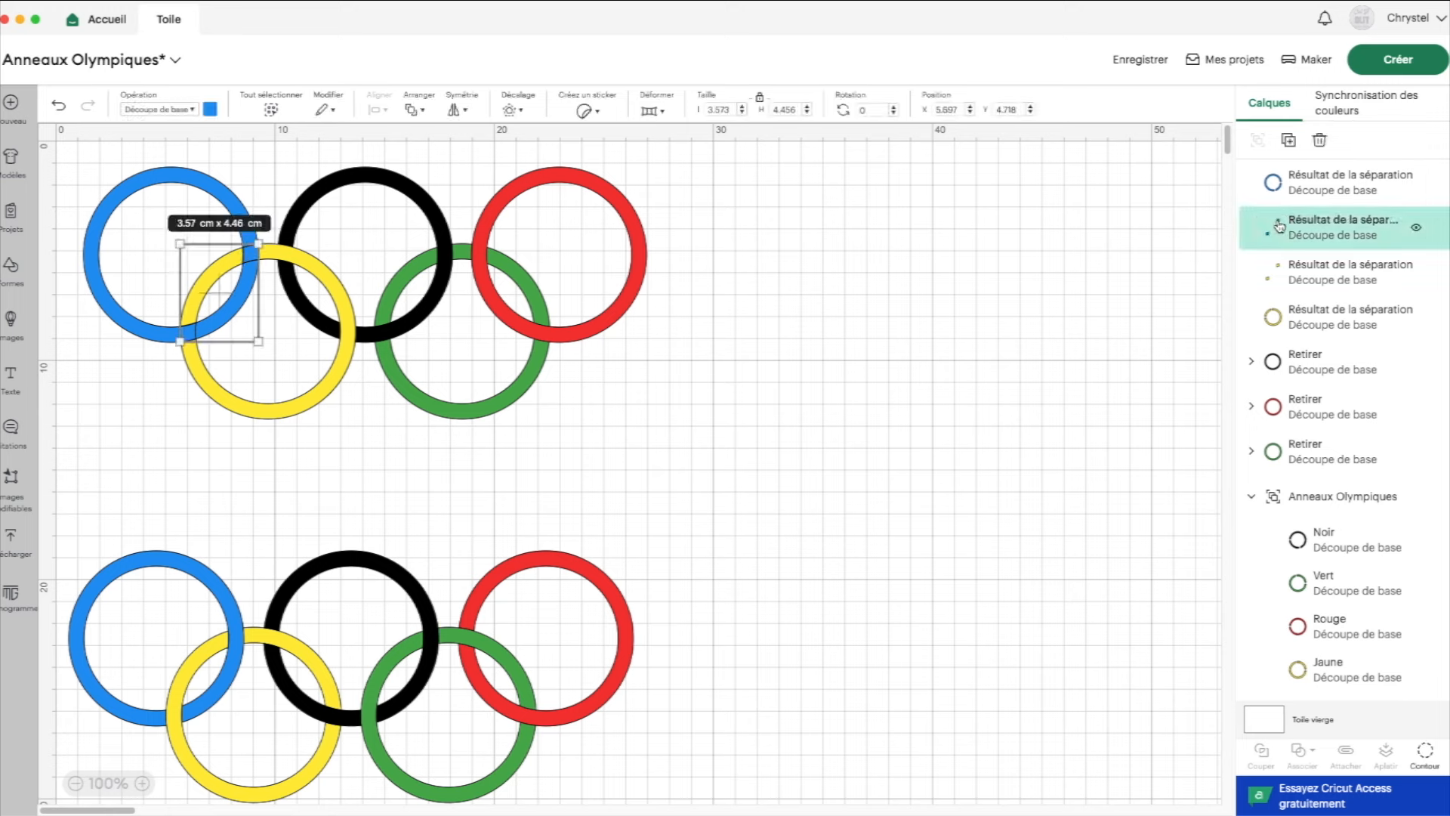
click(1419, 183)
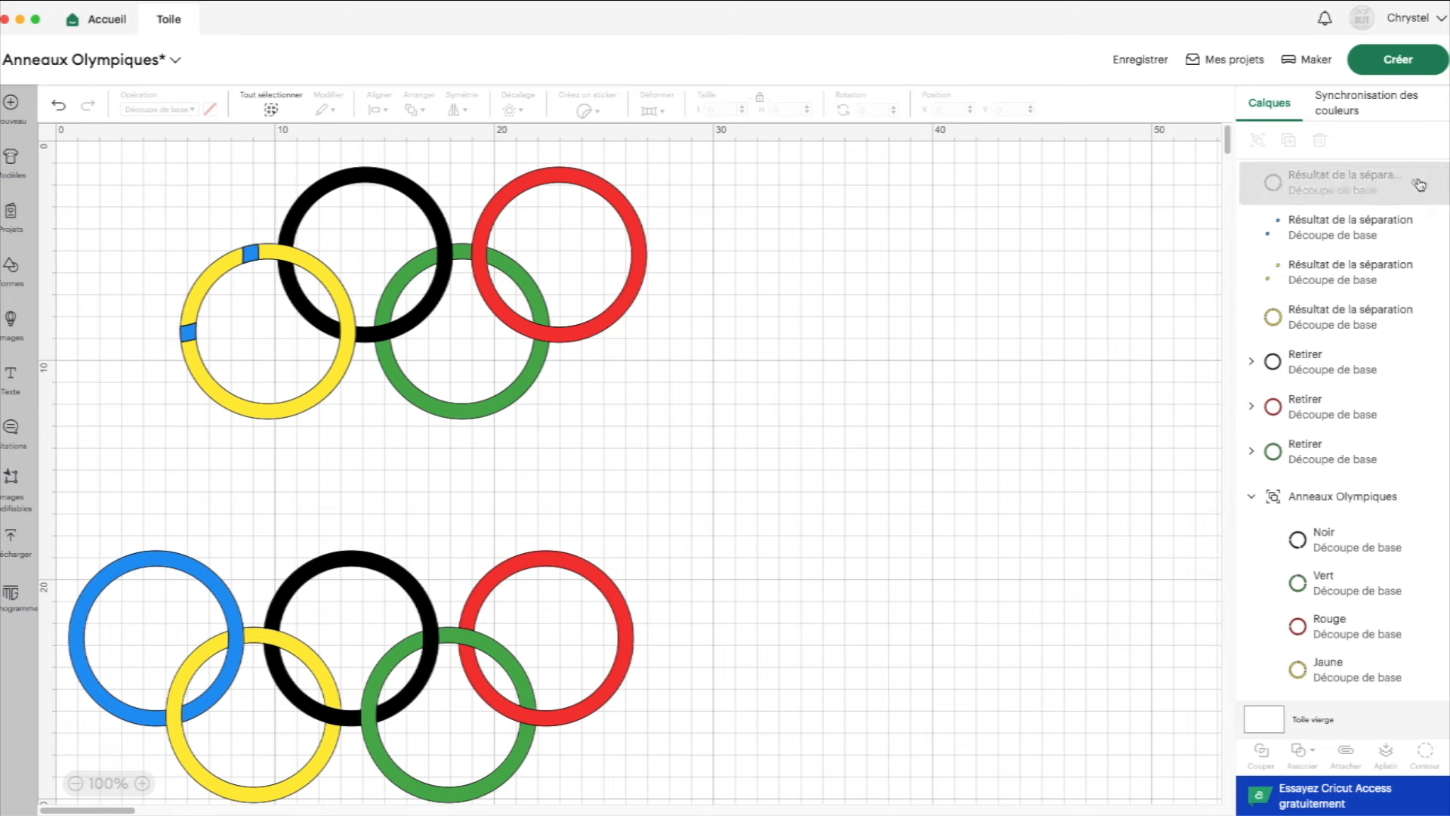
click(1416, 272)
click(1416, 318)
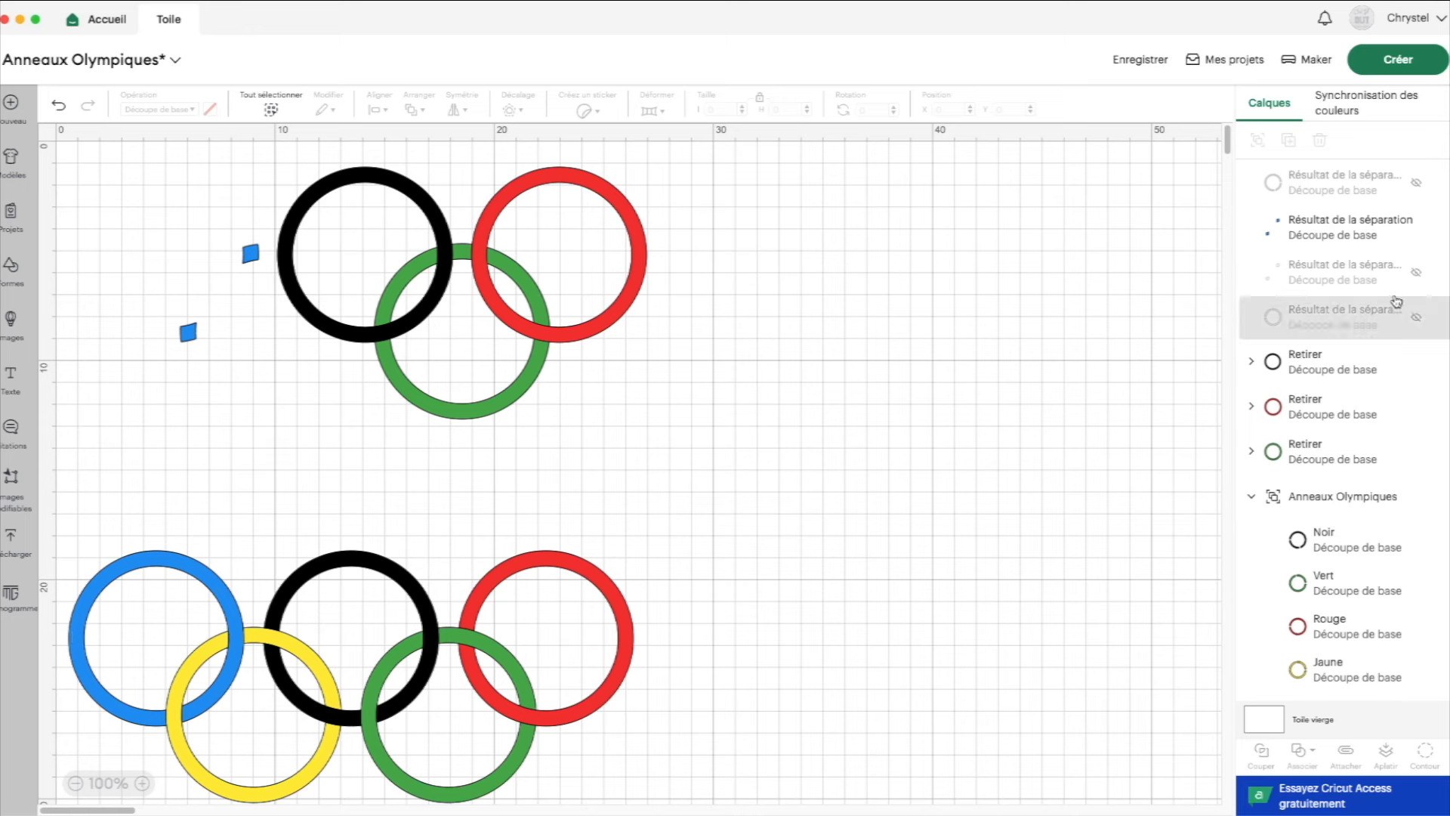
Hide the lower of the two blue overlap pieces using Contour.
click(1336, 243)
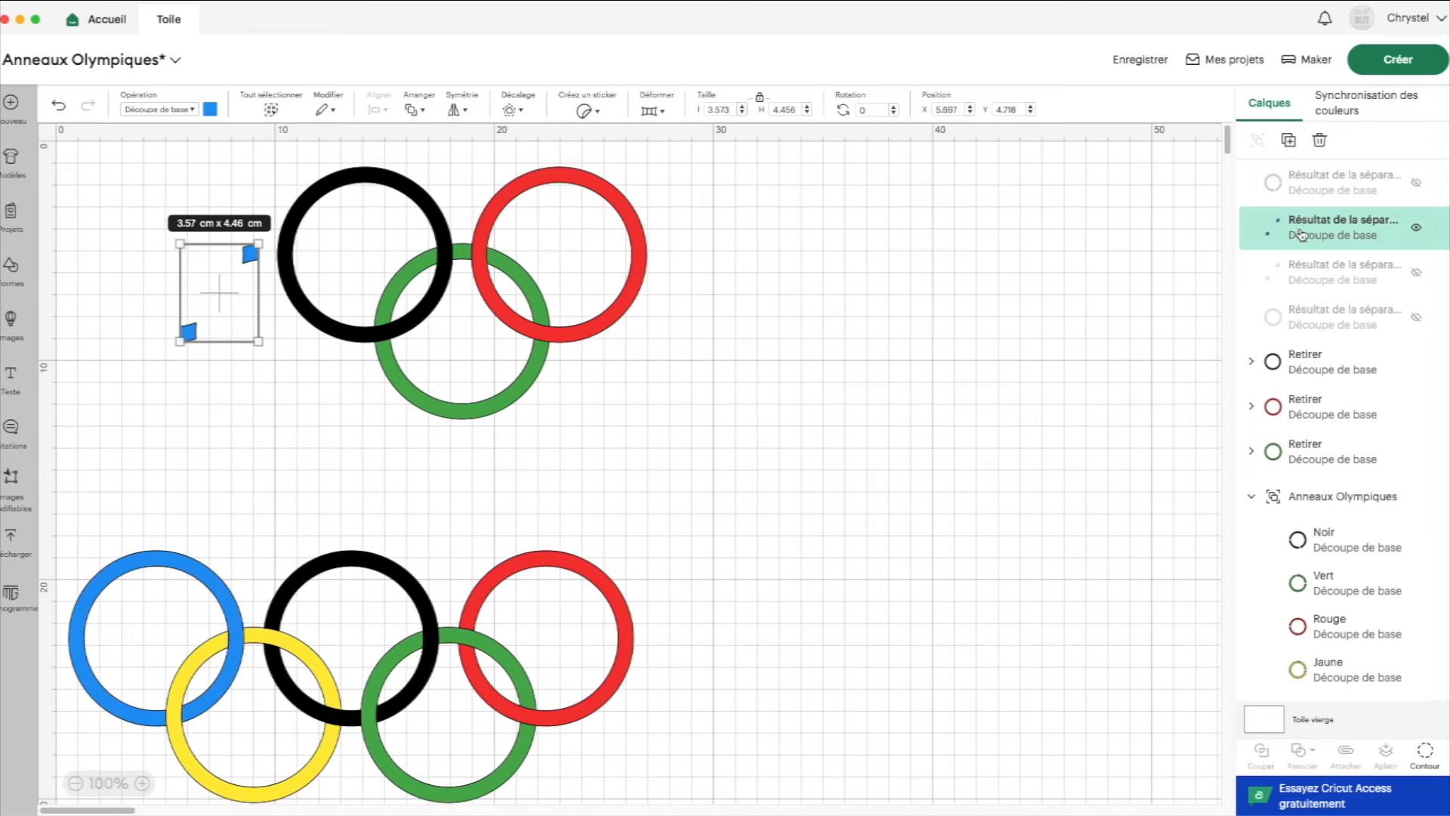
click(1423, 755)
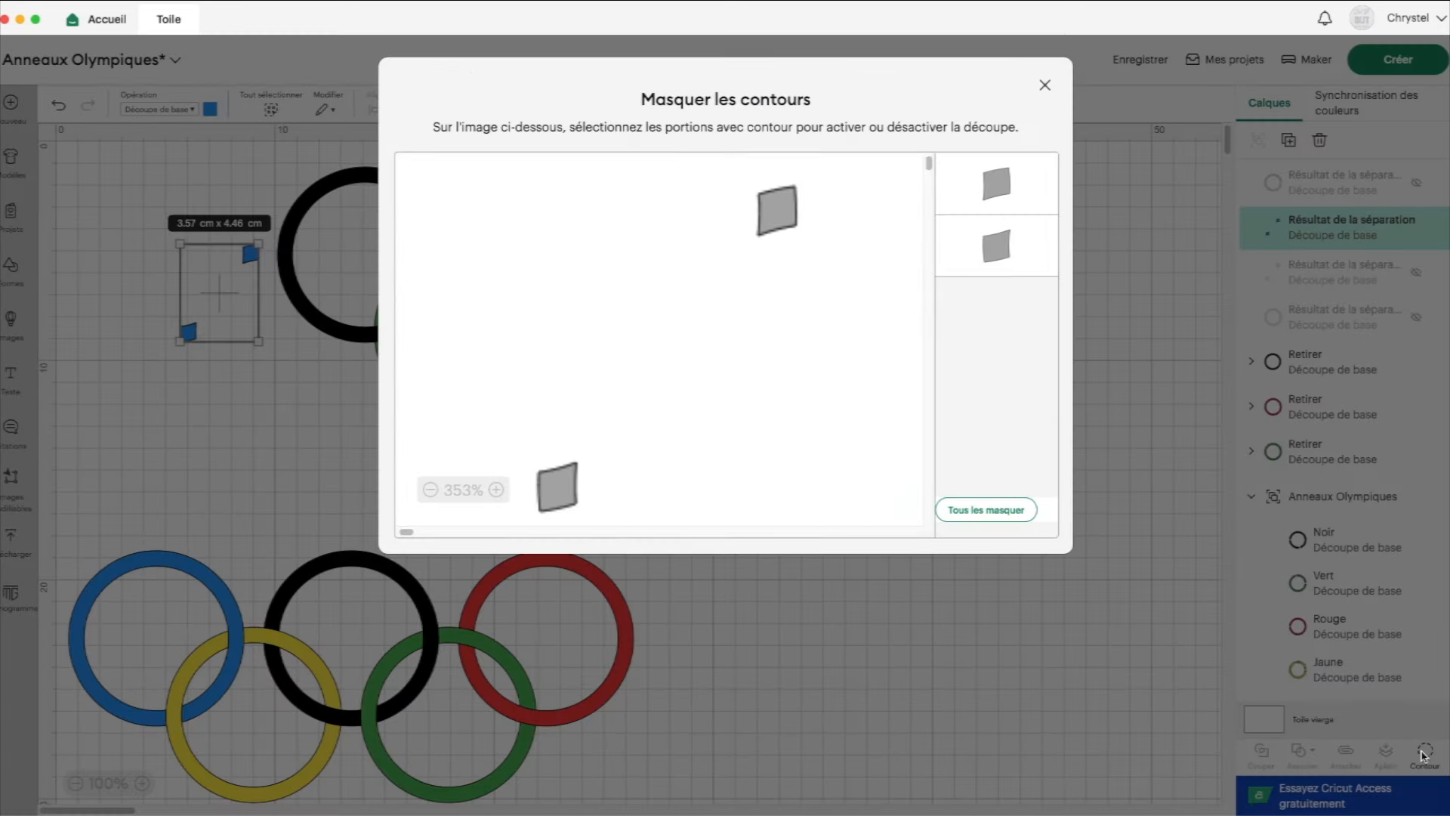
click(562, 487)
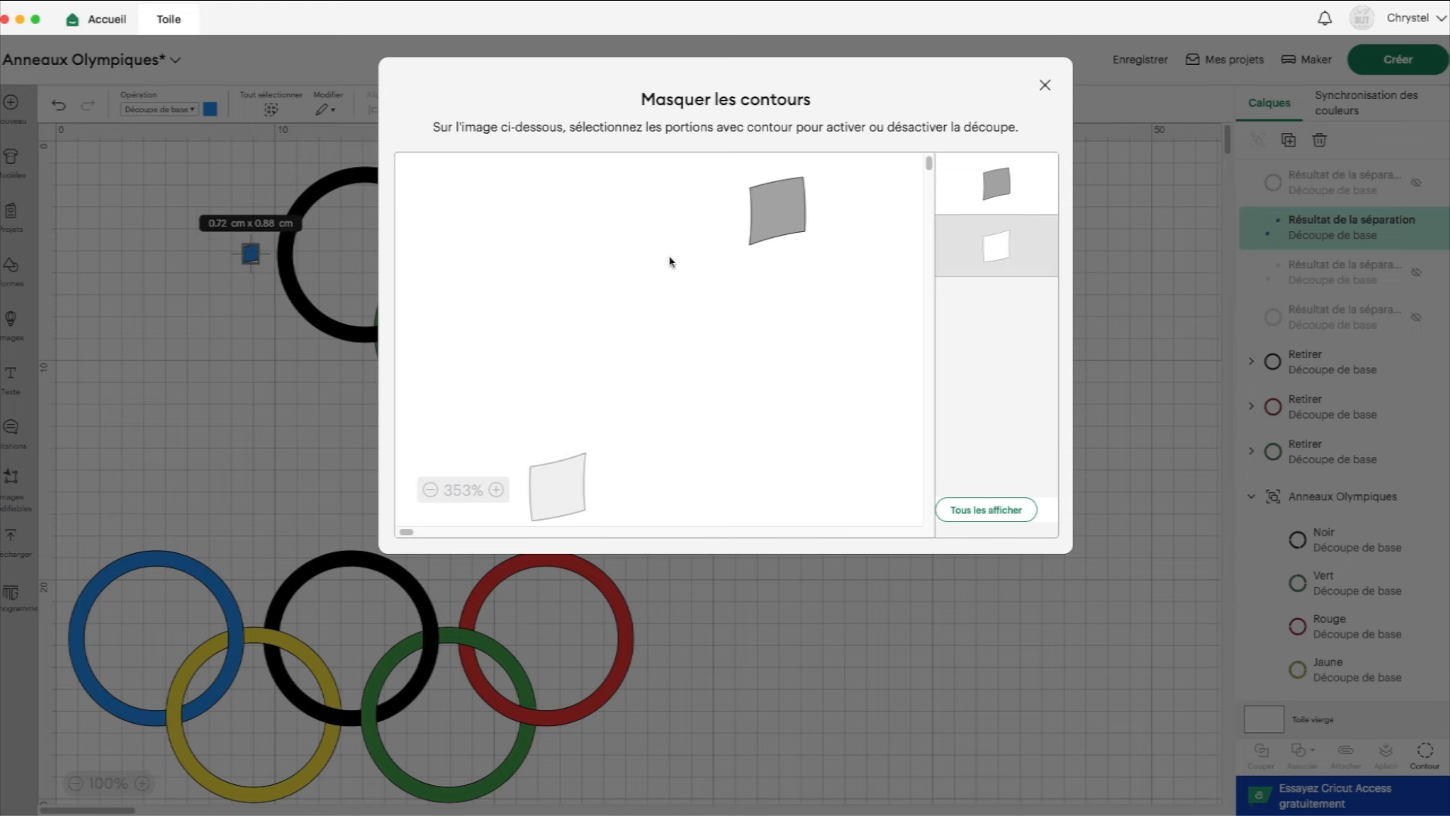
click(1044, 84)
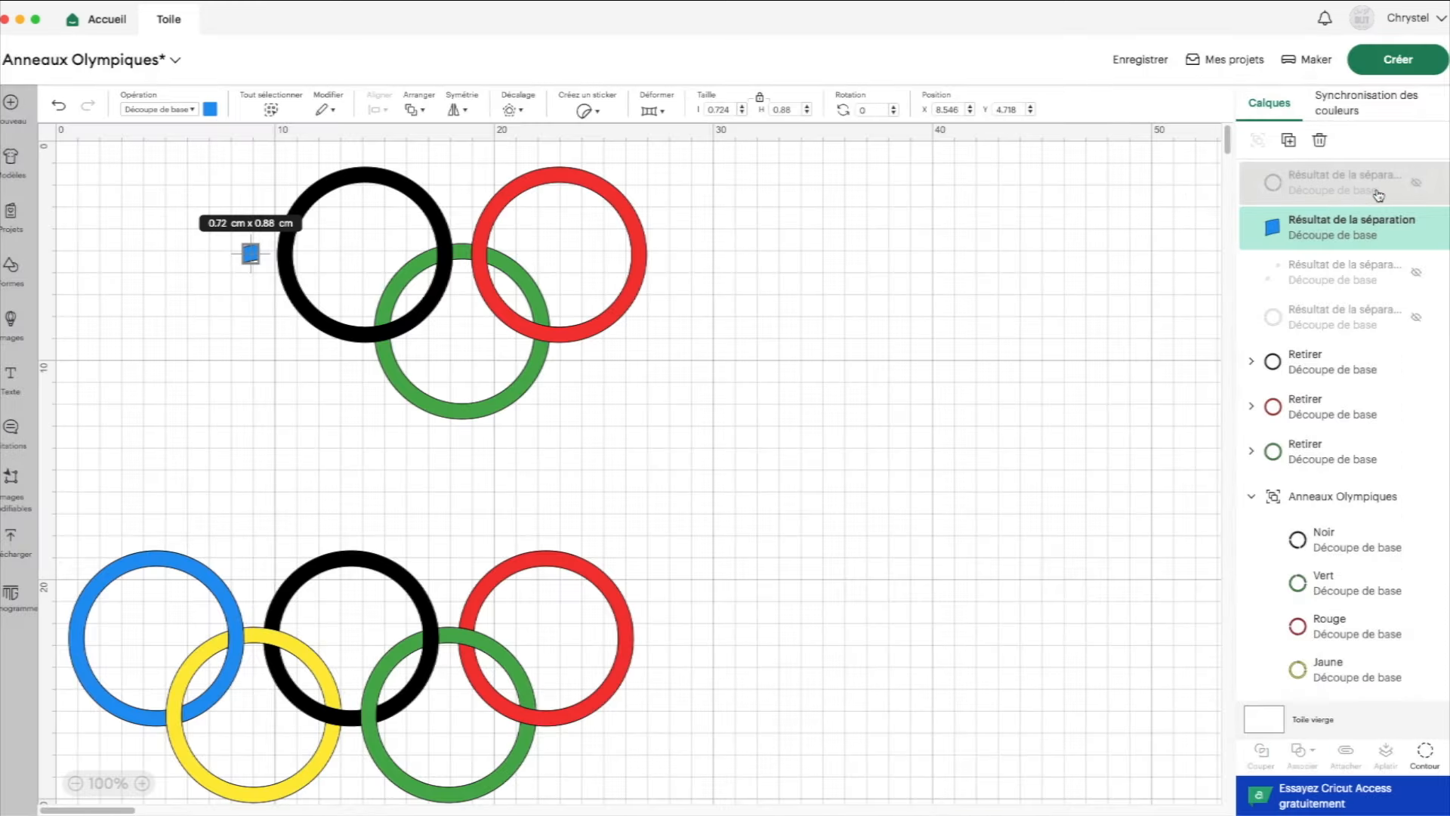
Show the sliced blue ring again and weld it to the remaining blue overlap piece.
click(1417, 188)
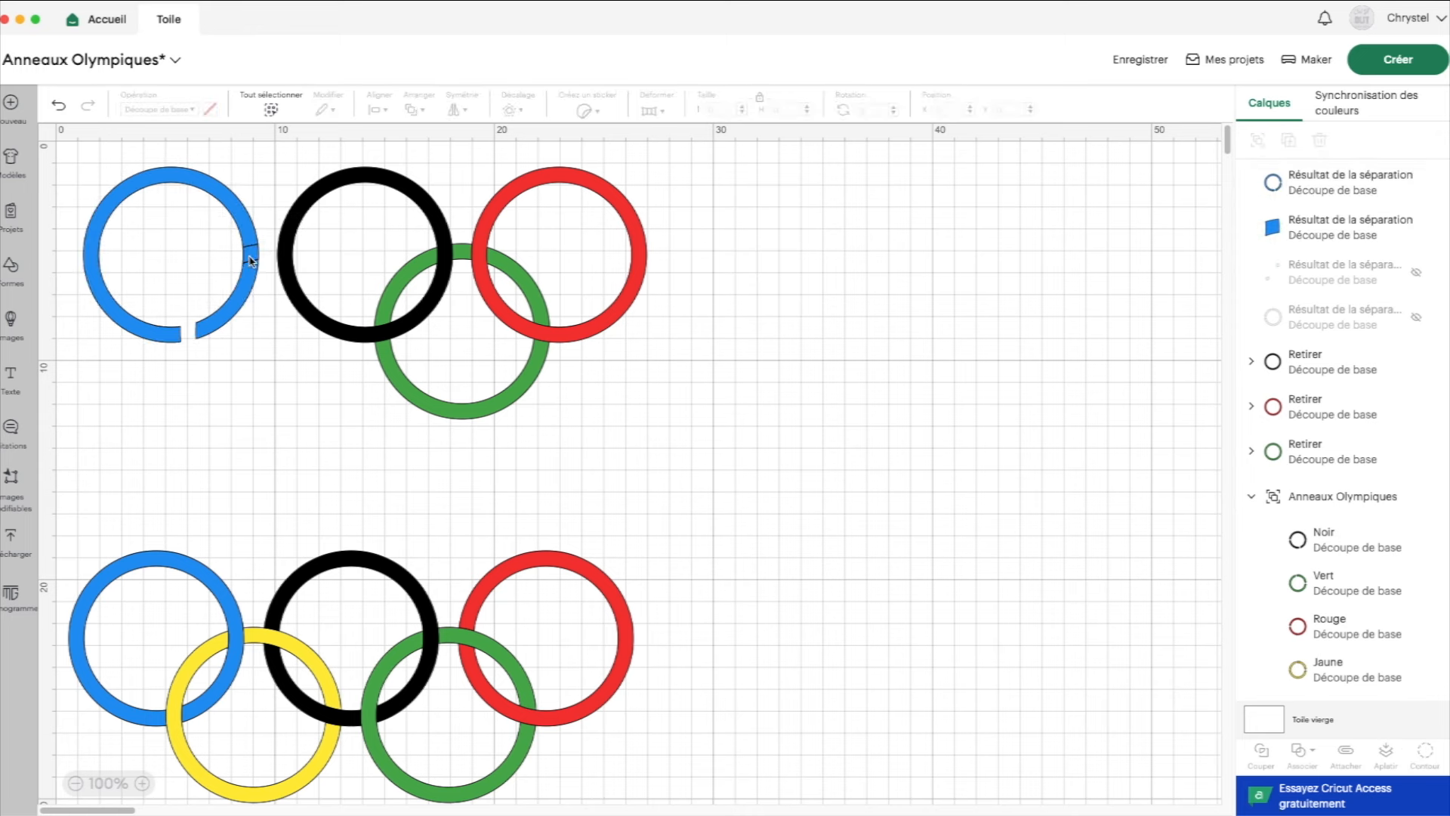
mouse_move(242, 372)
mouse_down()
mouse_move(211, 229)
mouse_move(217, 194)
mouse_move(245, 196)
mouse_up()
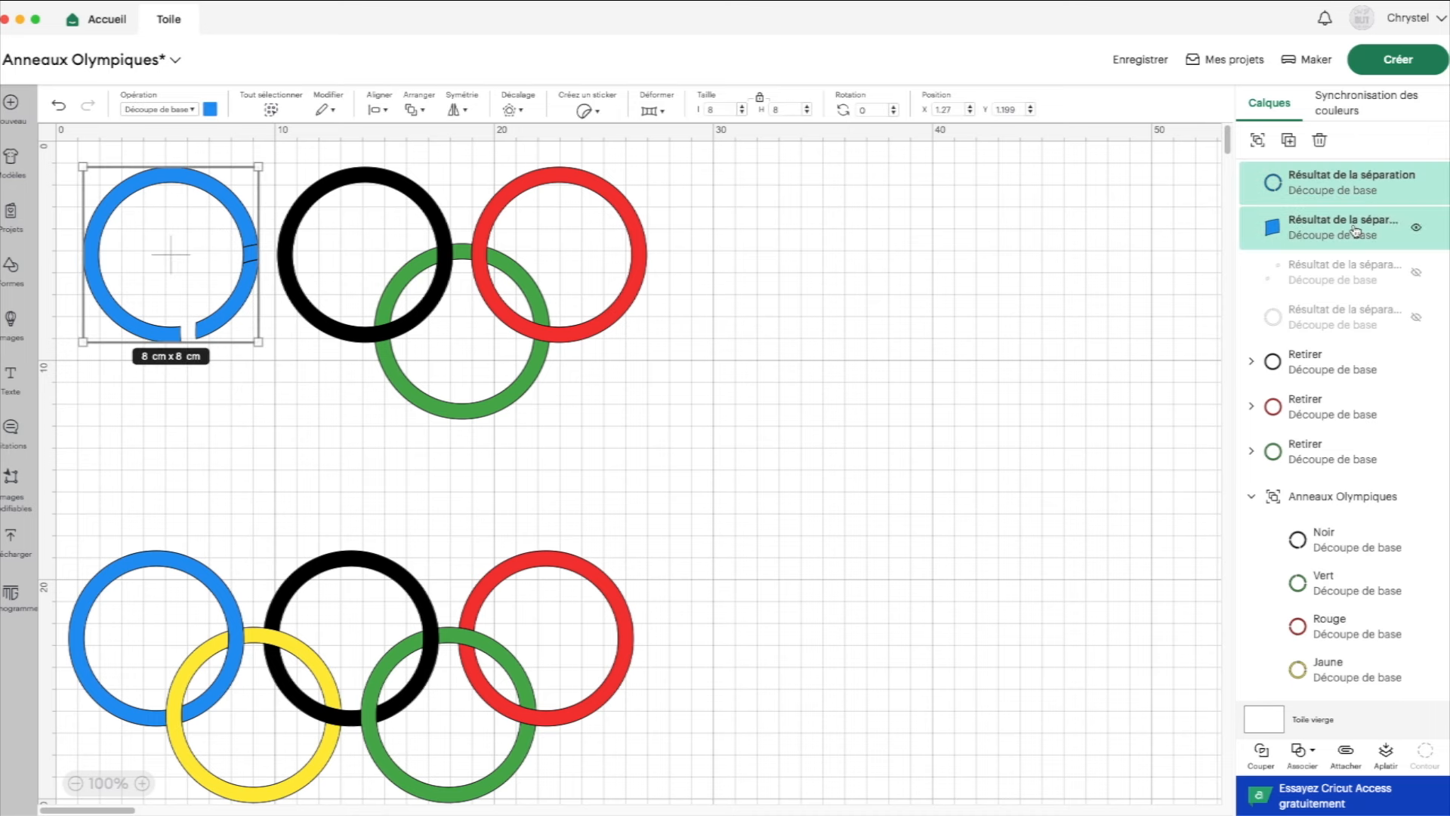
click(1310, 753)
click(1314, 586)
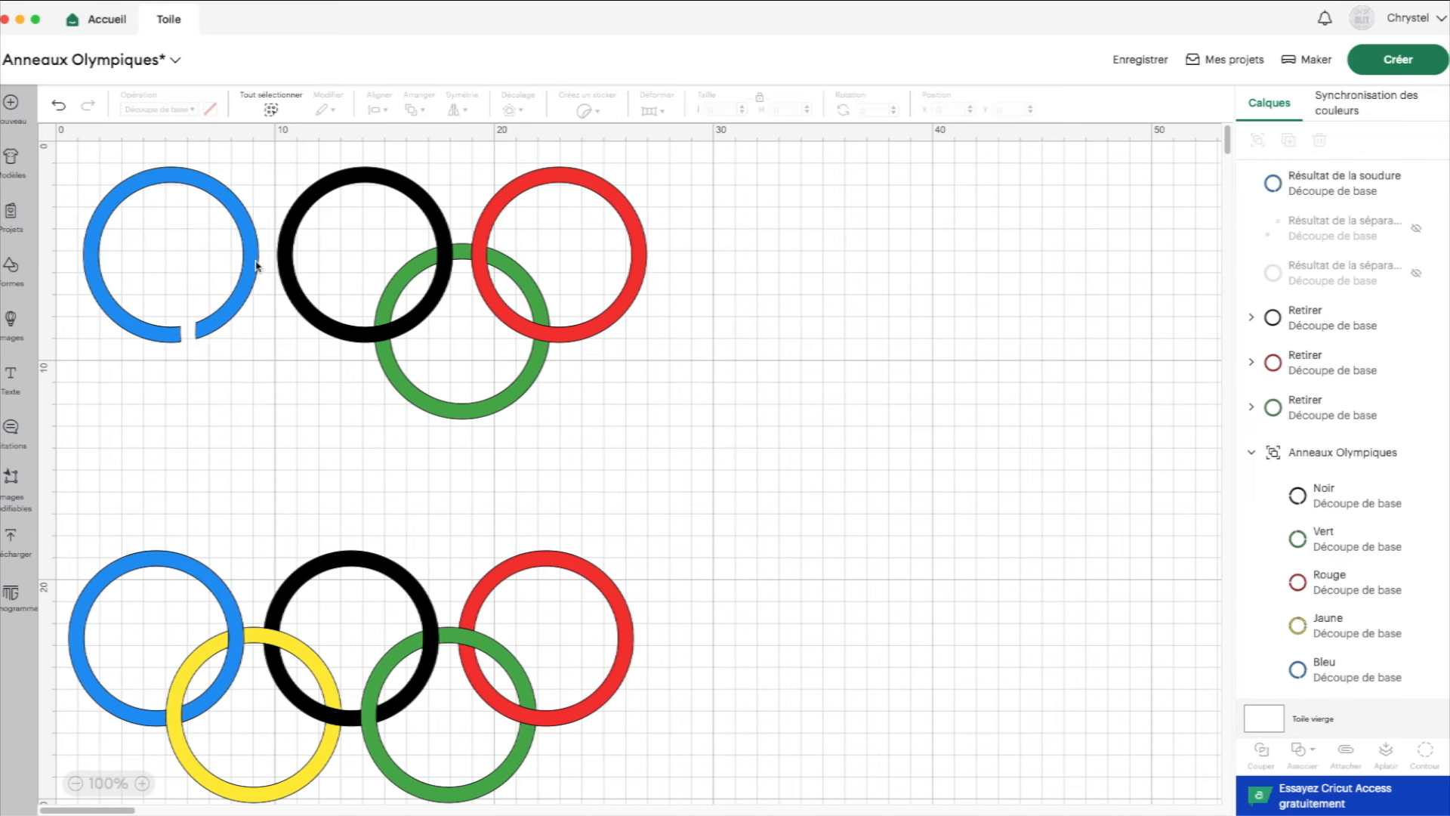
Show the yellow overlap pieces and the sliced yellow ring, and move the overlap pieces above the blue ring in the layer order.
click(1416, 228)
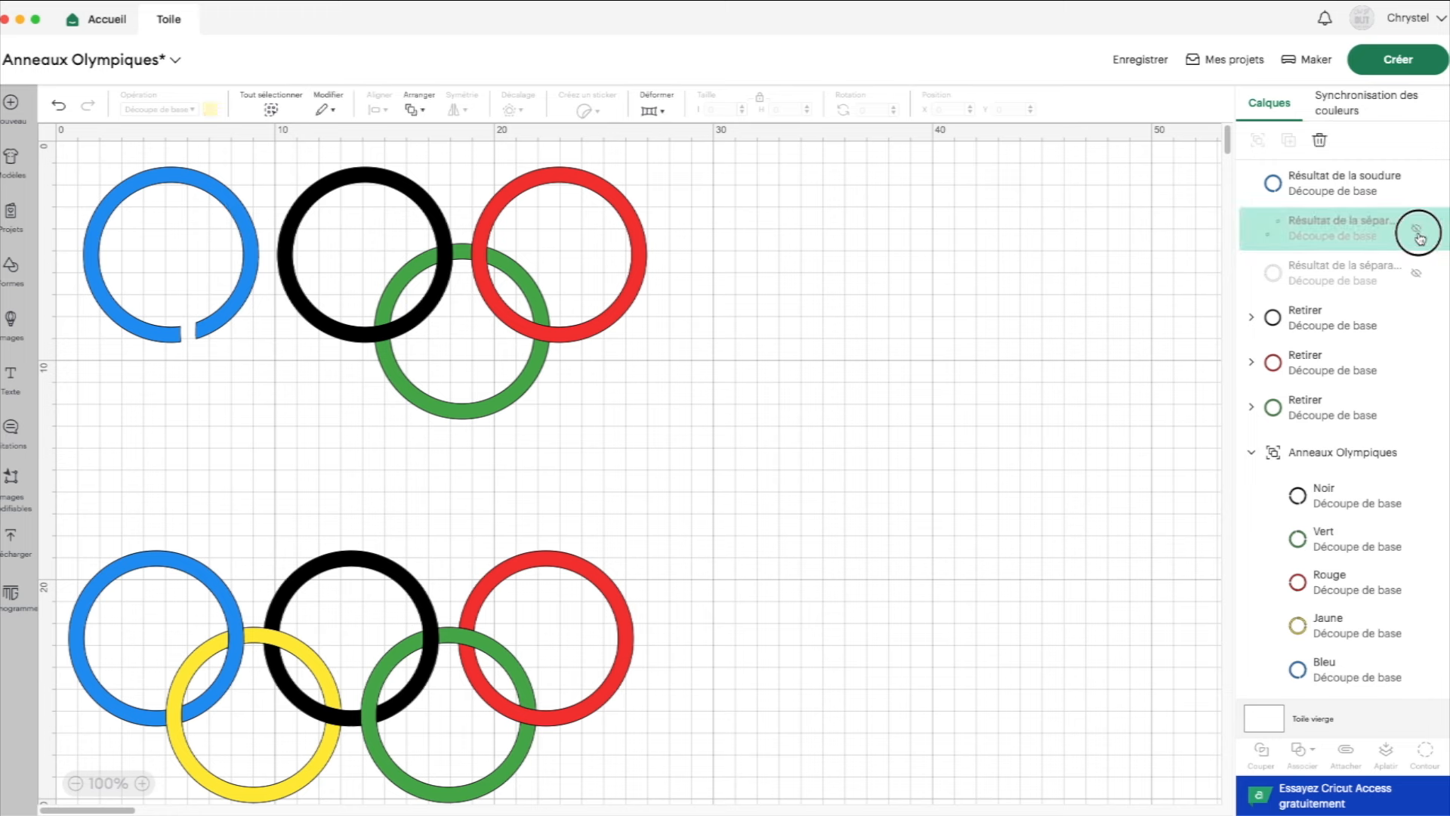
click(1417, 271)
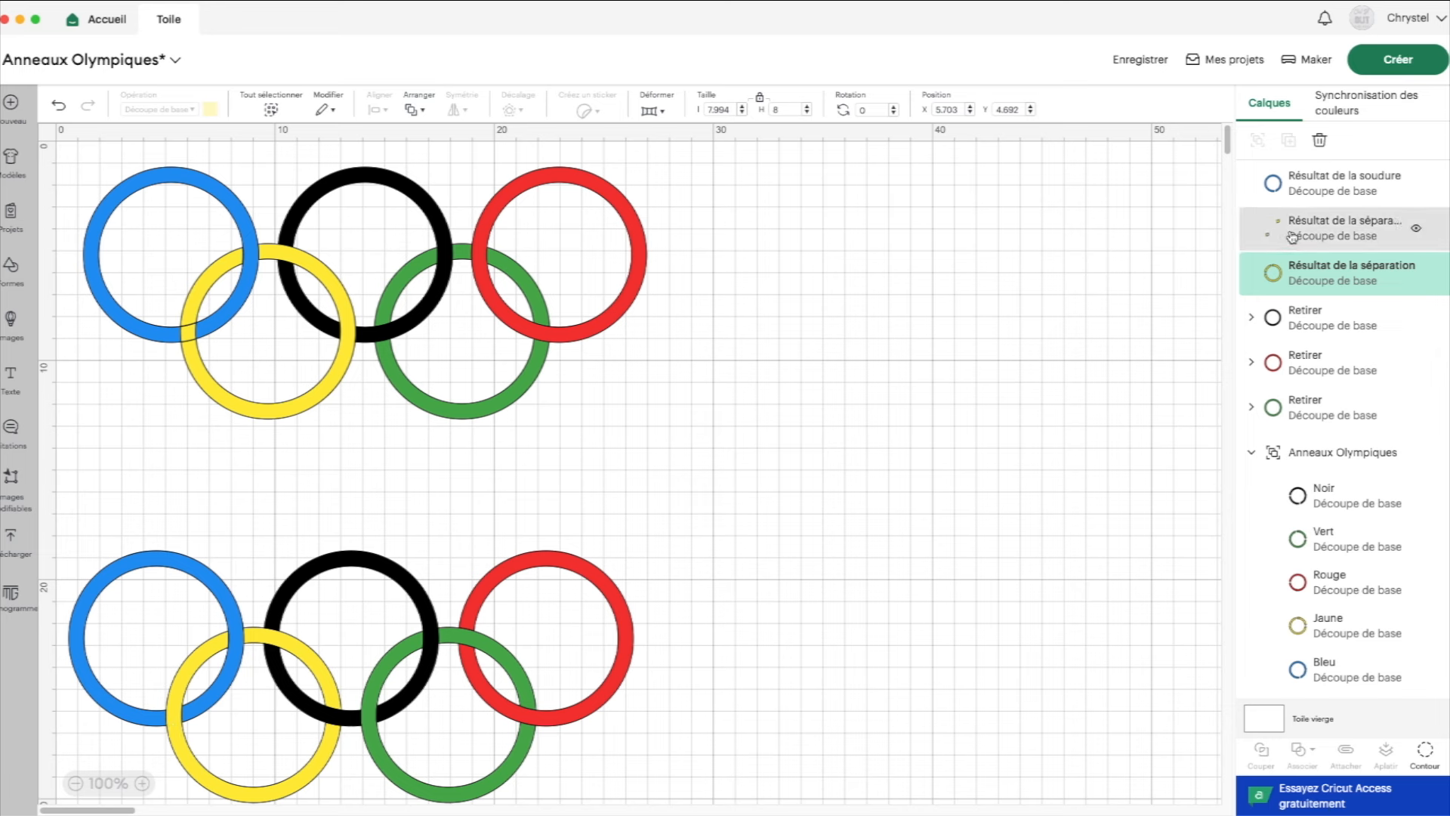
drag(1286, 237, 1293, 195)
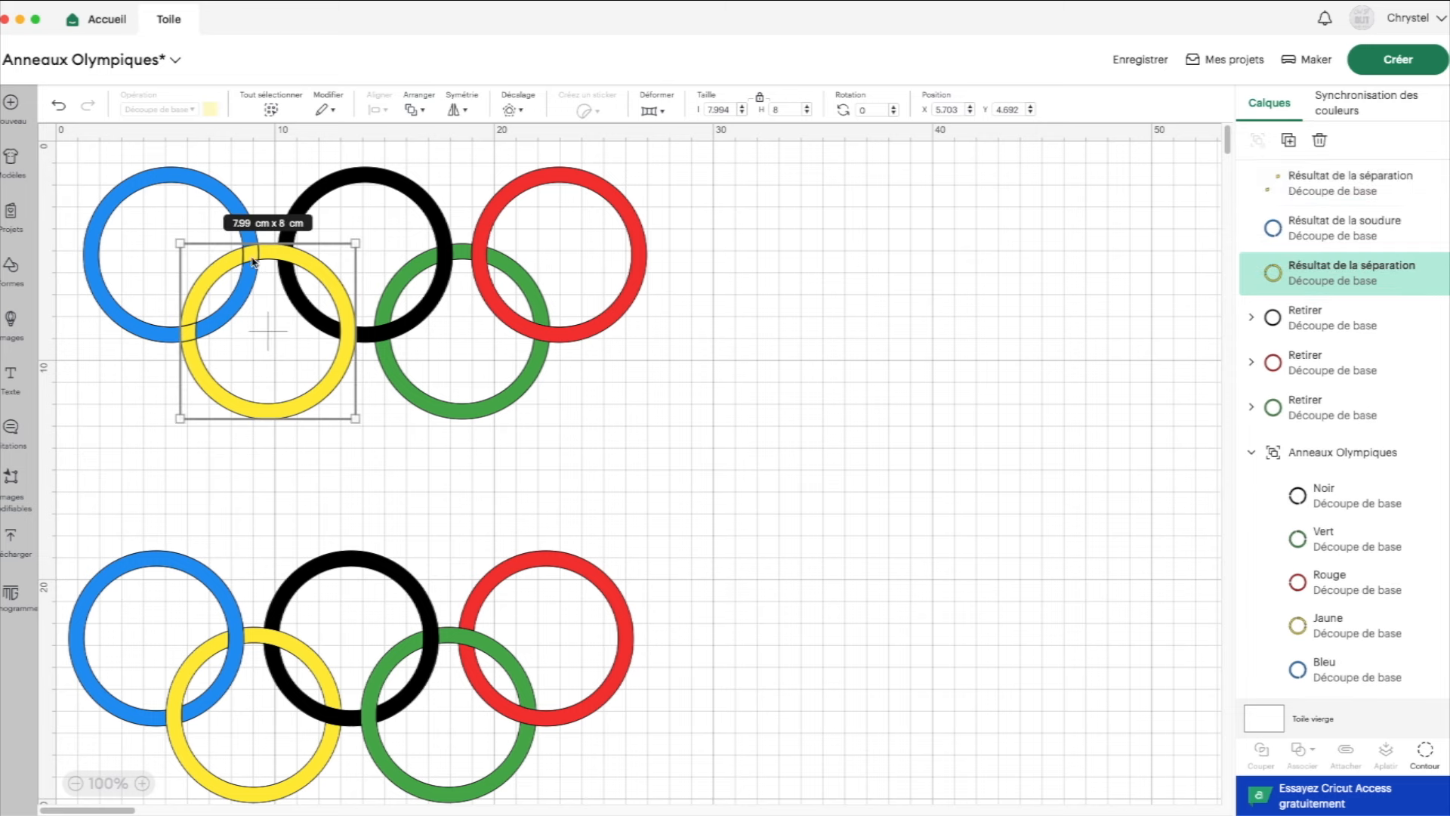
Hide the upper of the two yellow overlap pieces using Contour.
click(1282, 189)
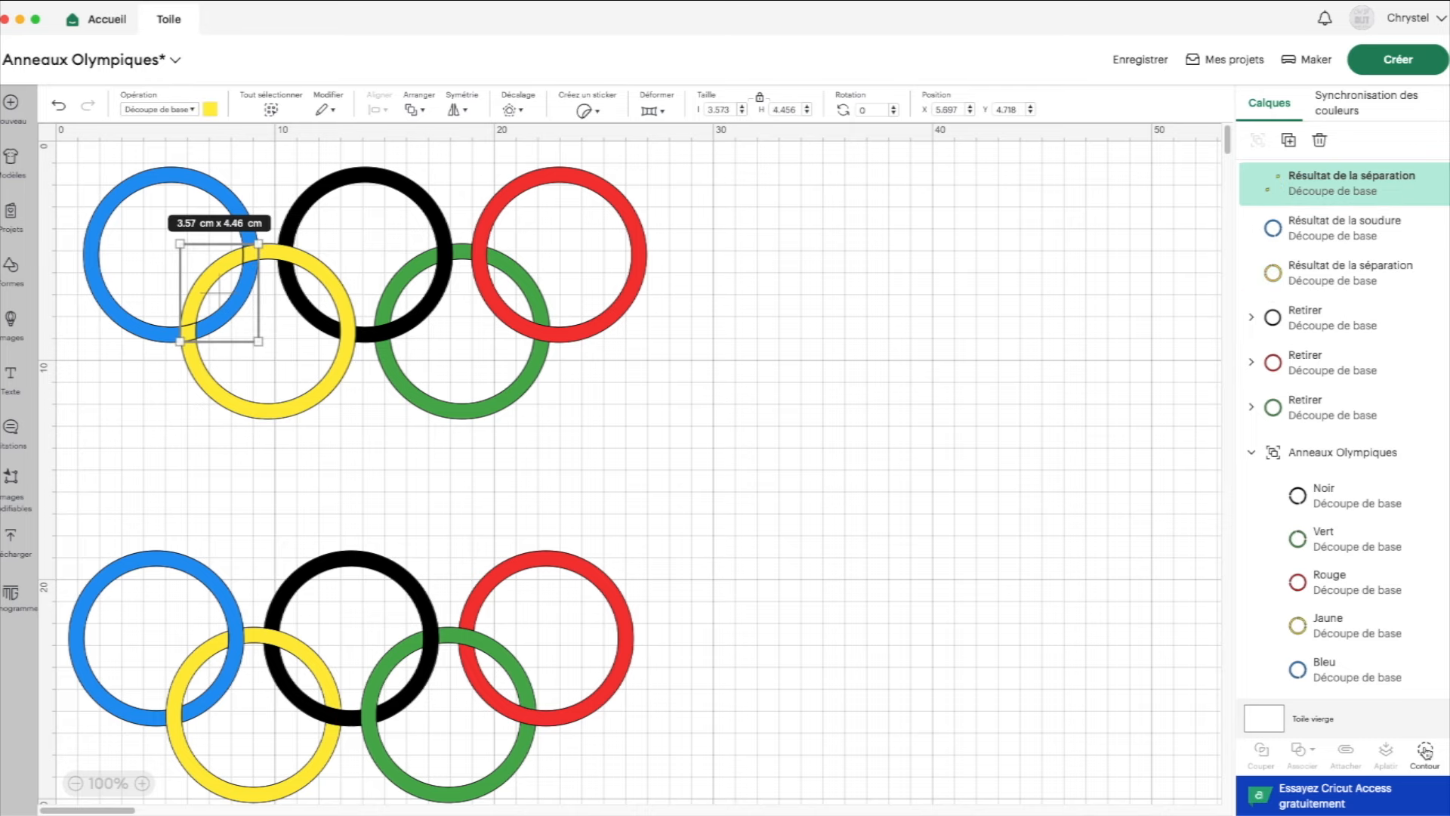
click(1425, 752)
click(794, 221)
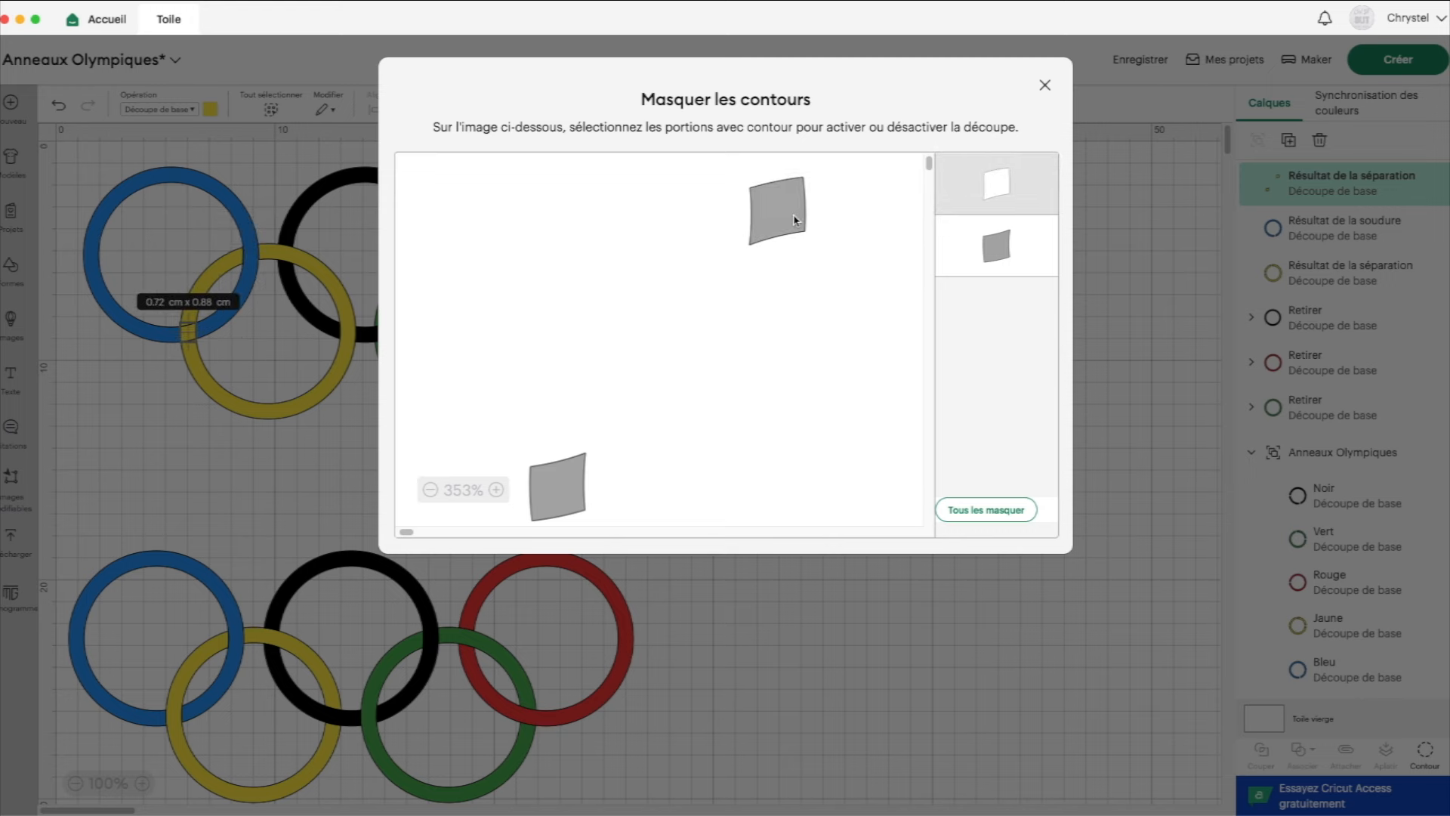
click(1045, 85)
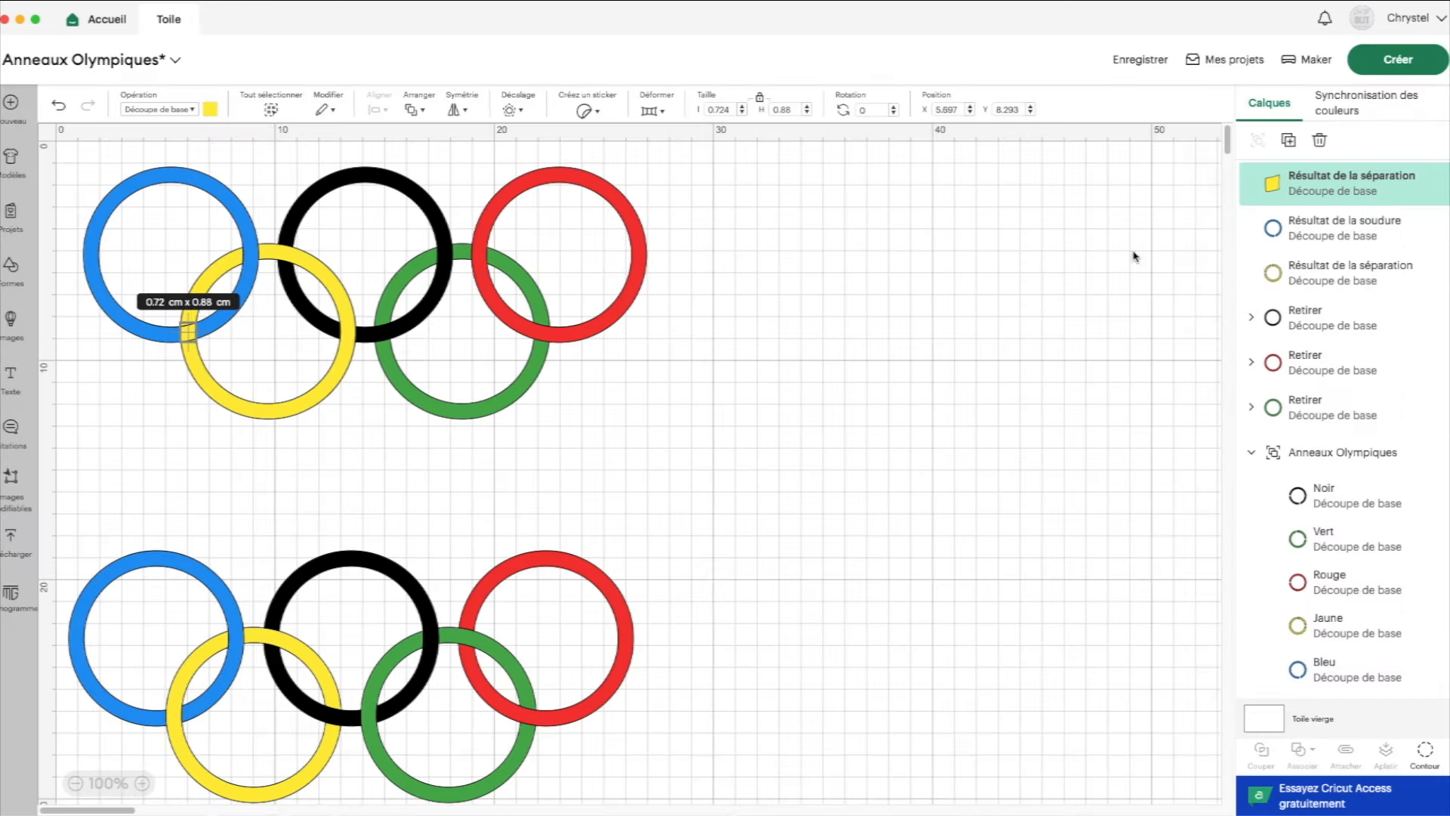
Weld the remaining yellow overlap piece to the yellow ring while the blue ring is hidden, and show the blue ring again.
click(1418, 233)
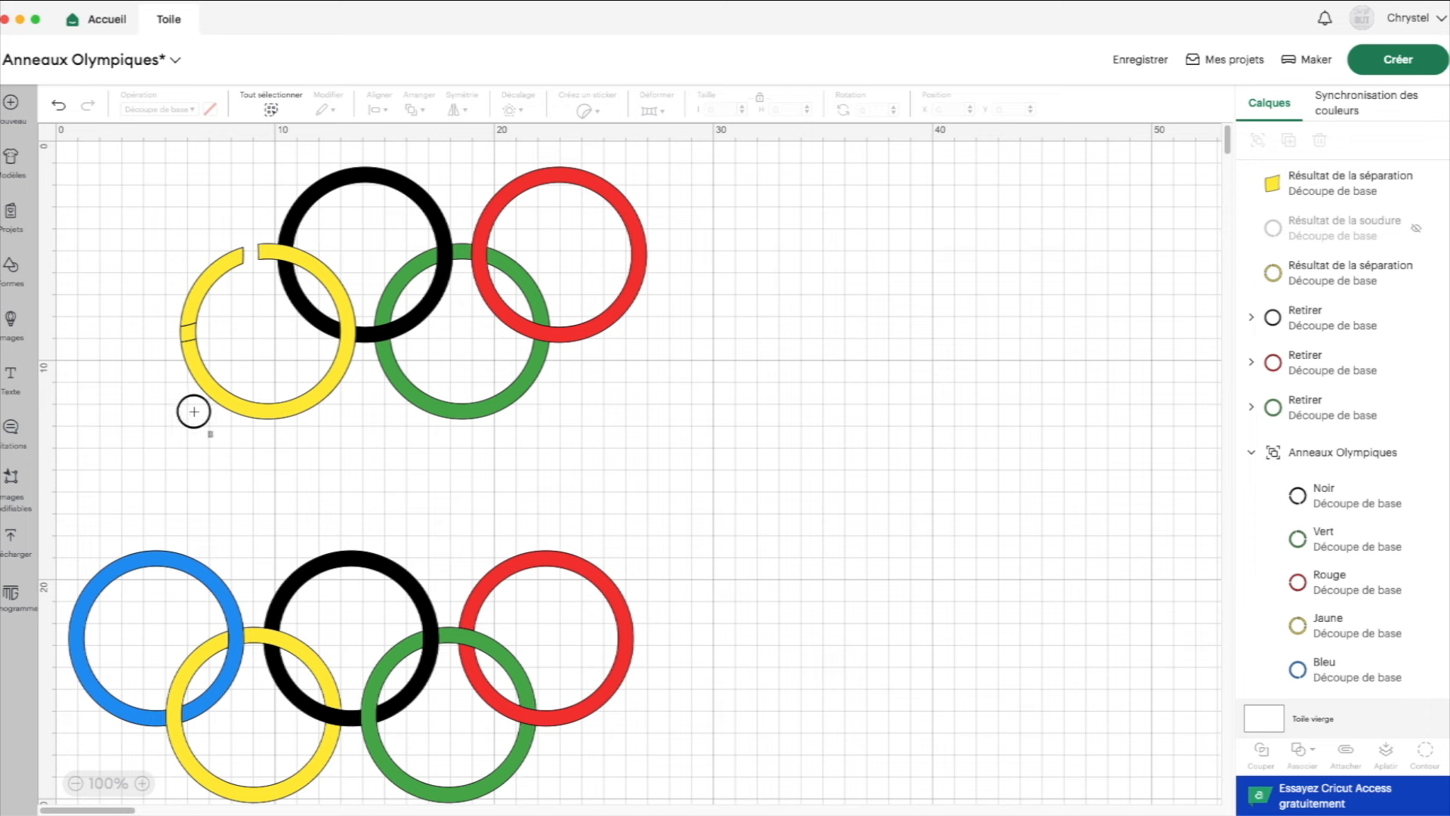
drag(210, 435, 164, 294)
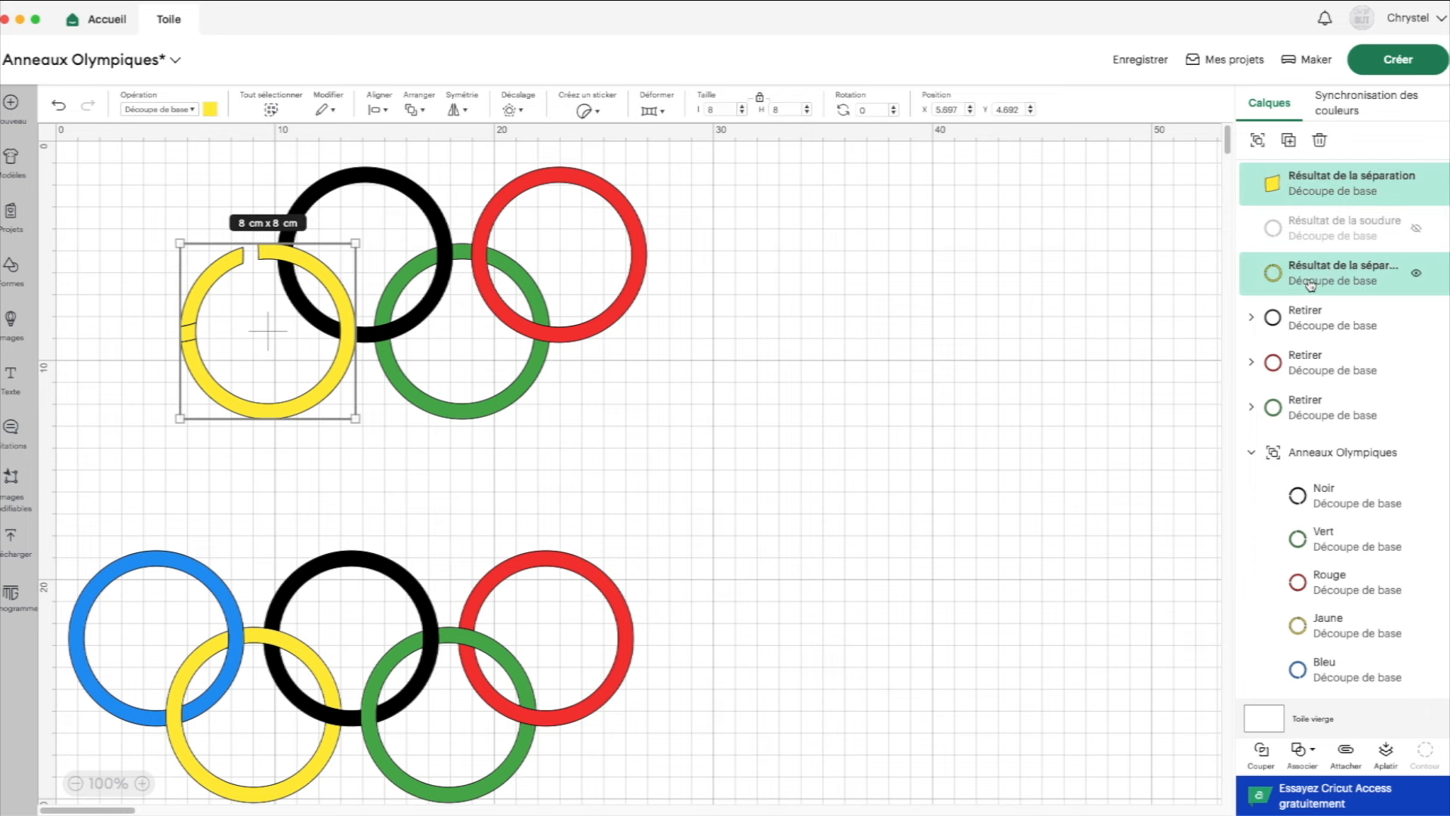
click(1310, 750)
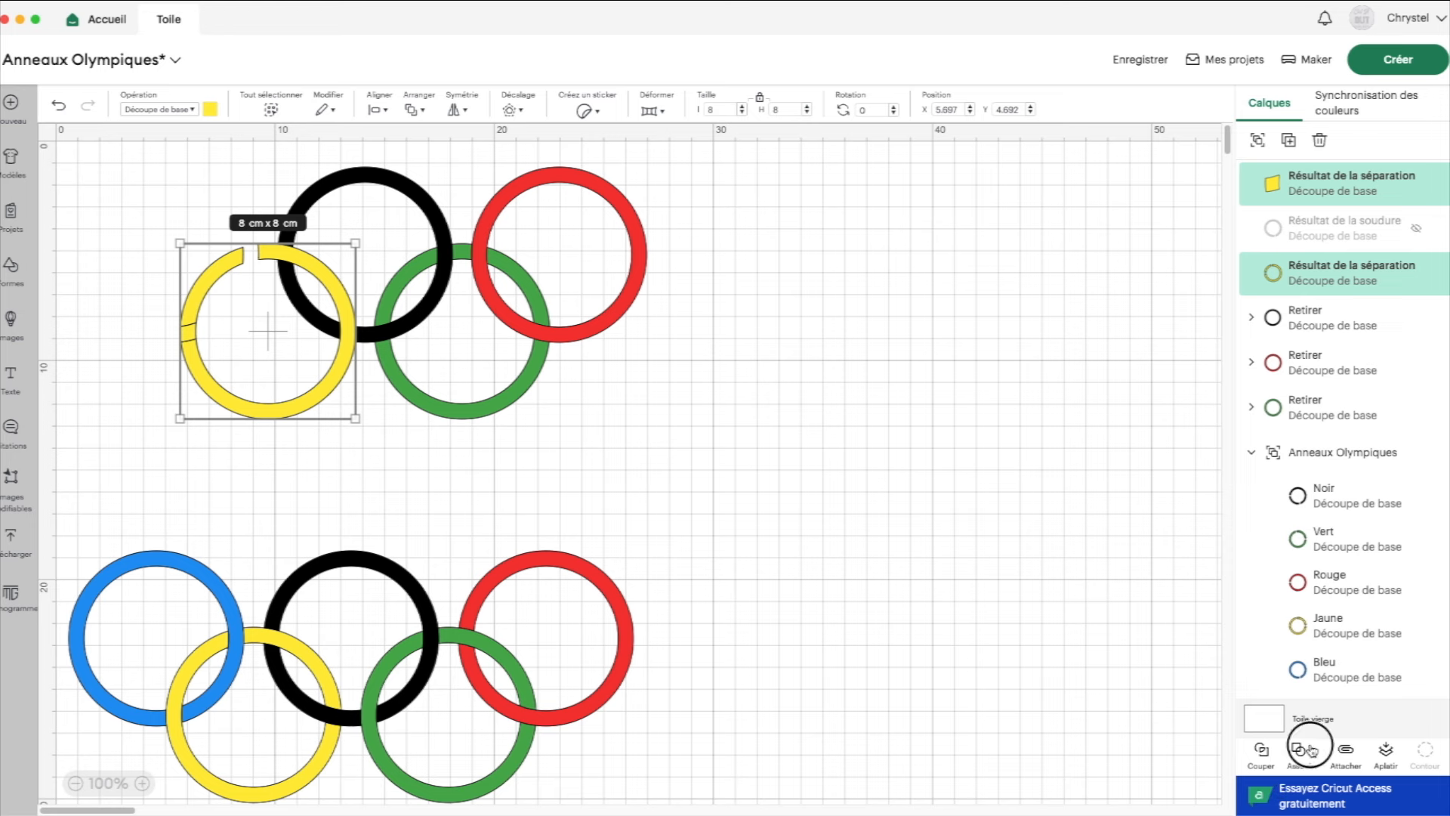
click(1333, 582)
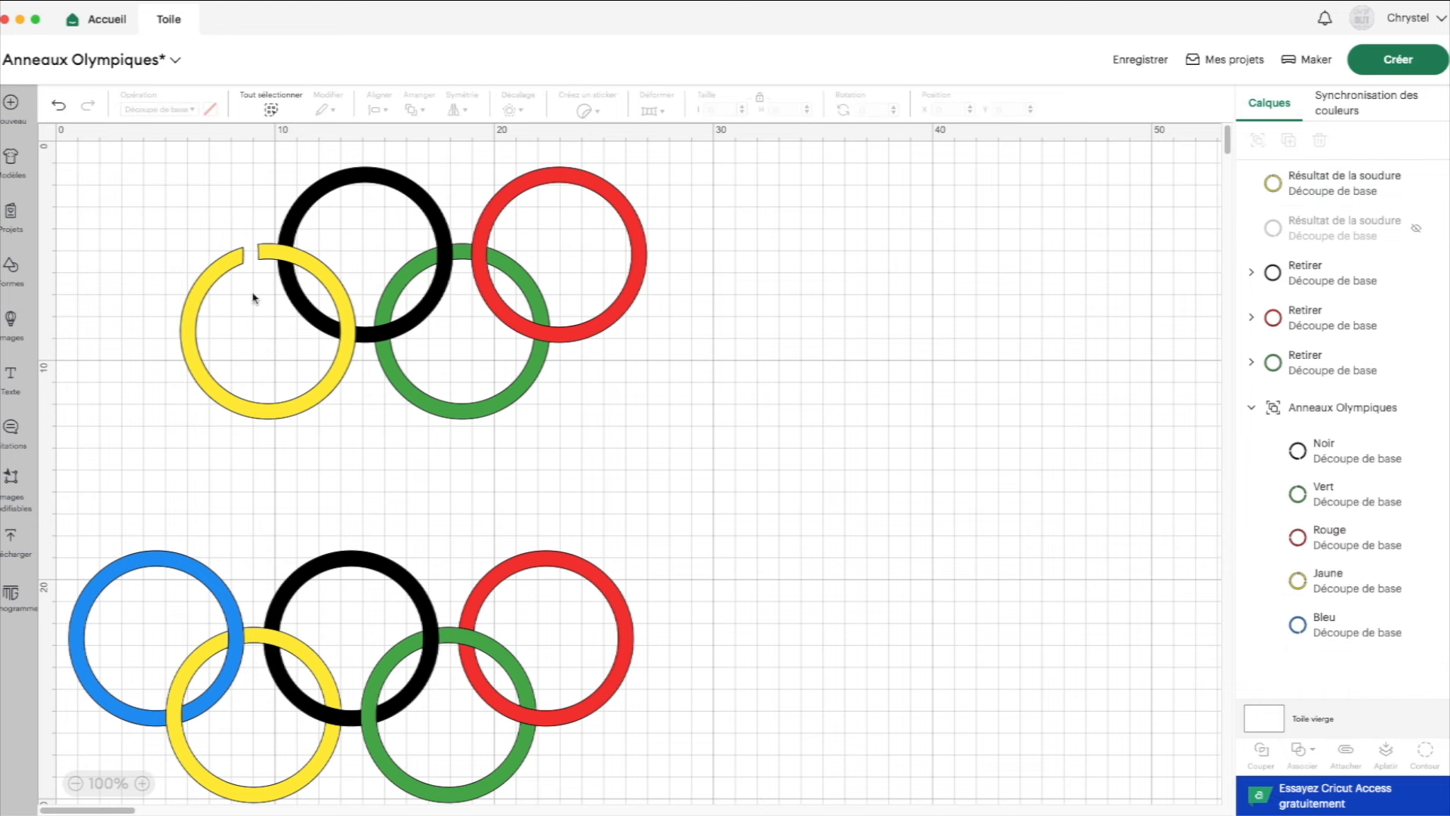
click(1419, 231)
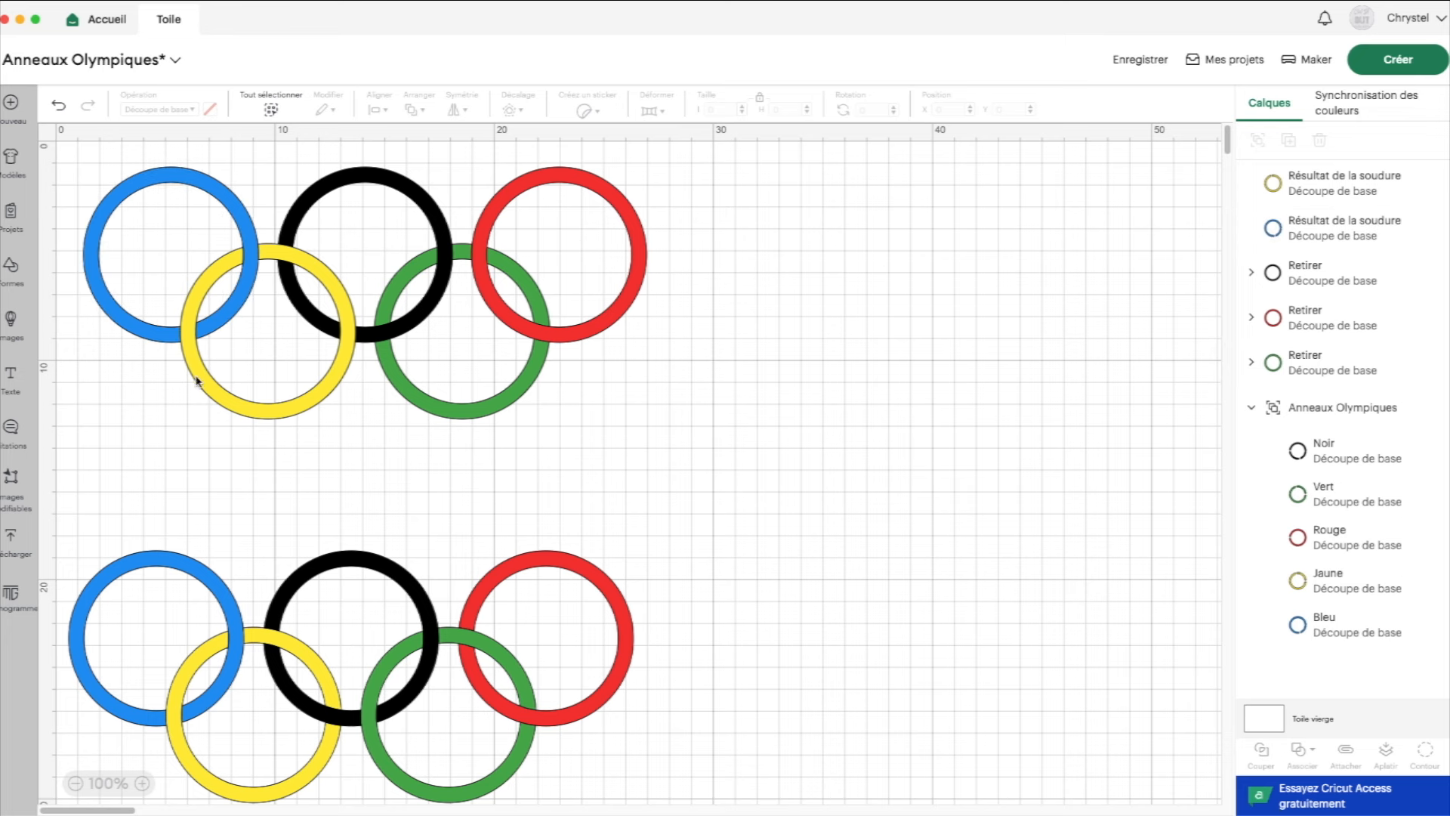
Slice the upper yellow and black rings against each other and hide the lower of the two yellow overlap pieces using Contour.
drag(271, 151, 301, 292)
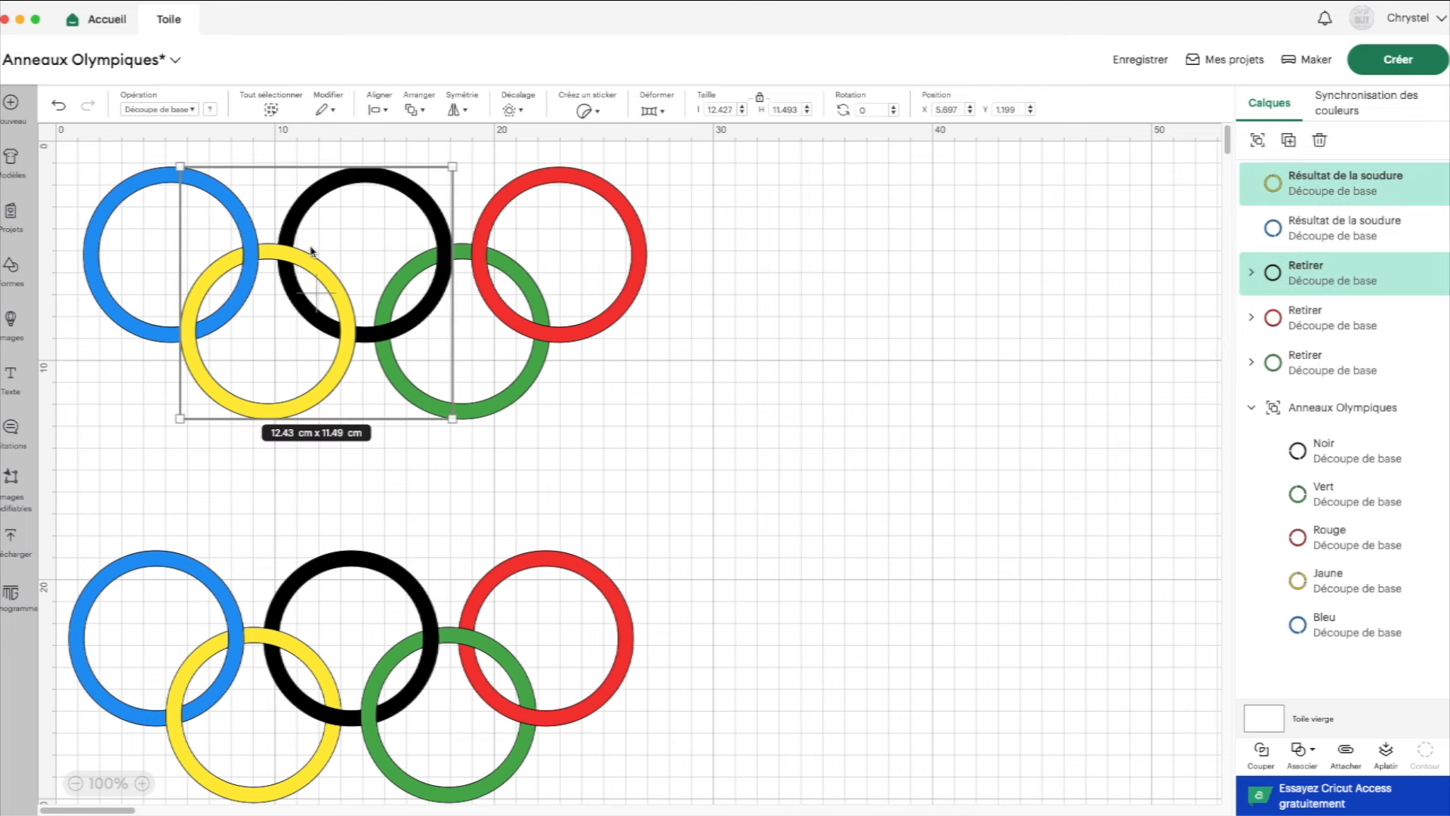
click(1263, 753)
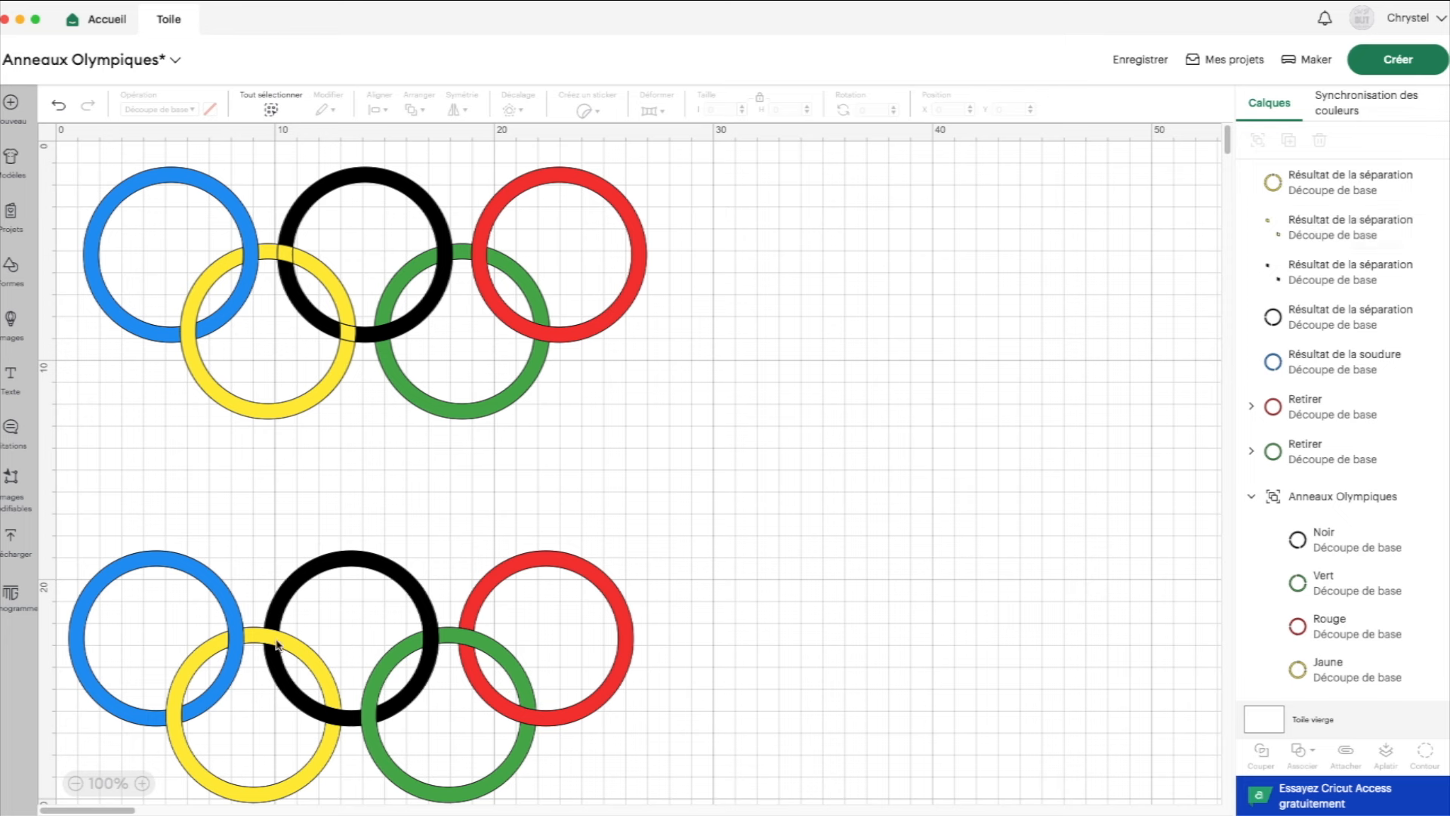
click(1331, 232)
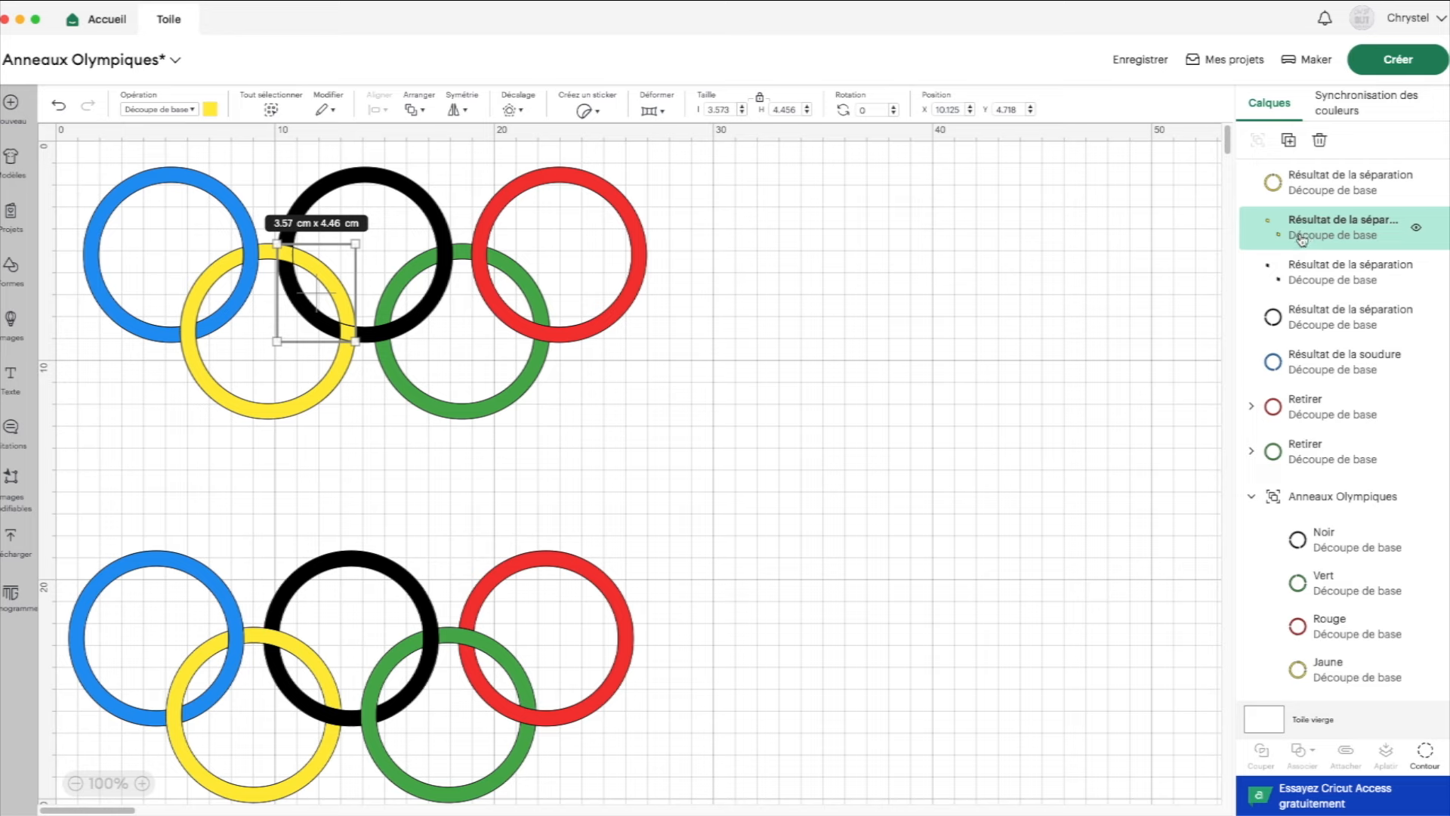
click(1425, 752)
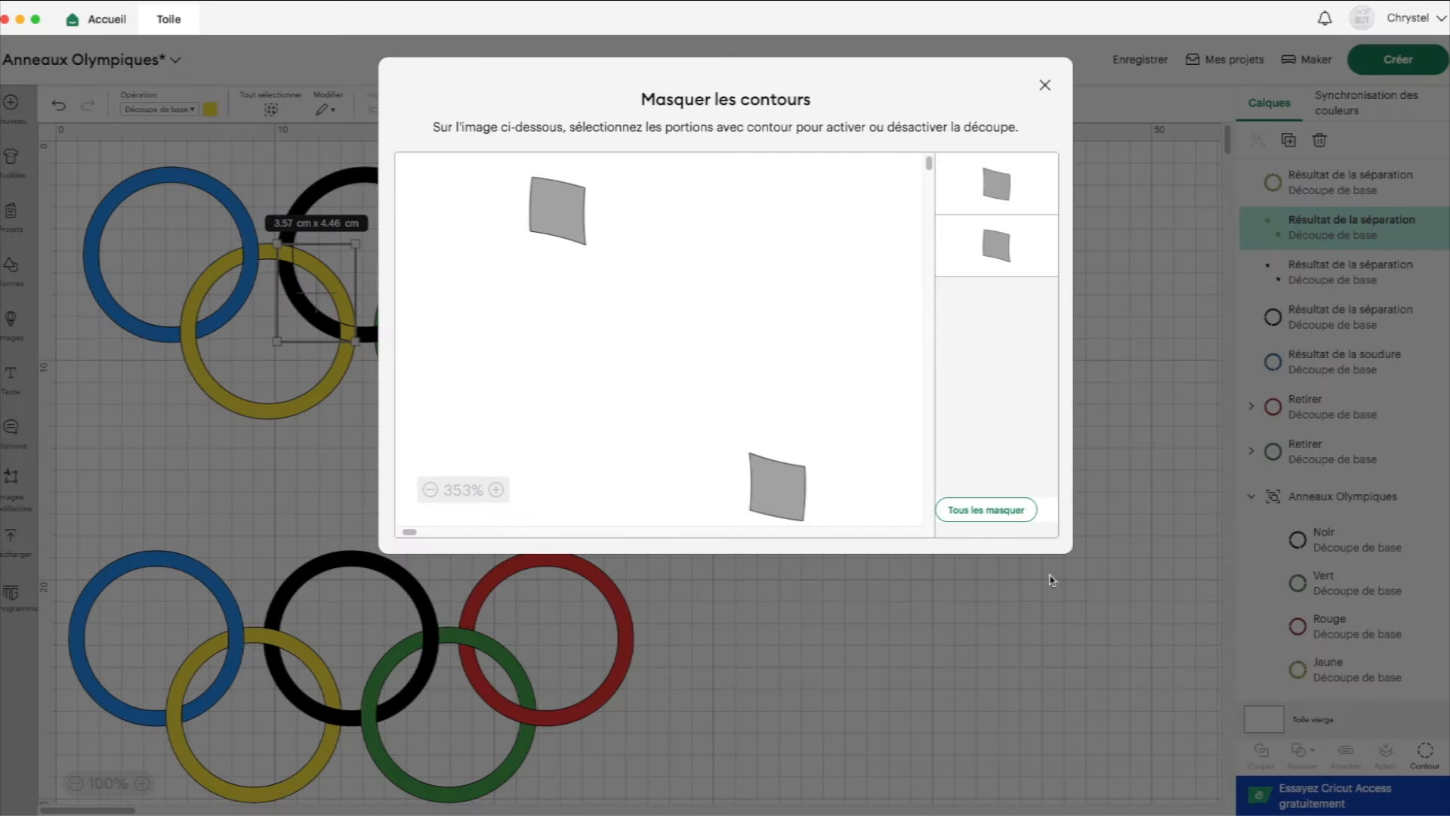
click(773, 491)
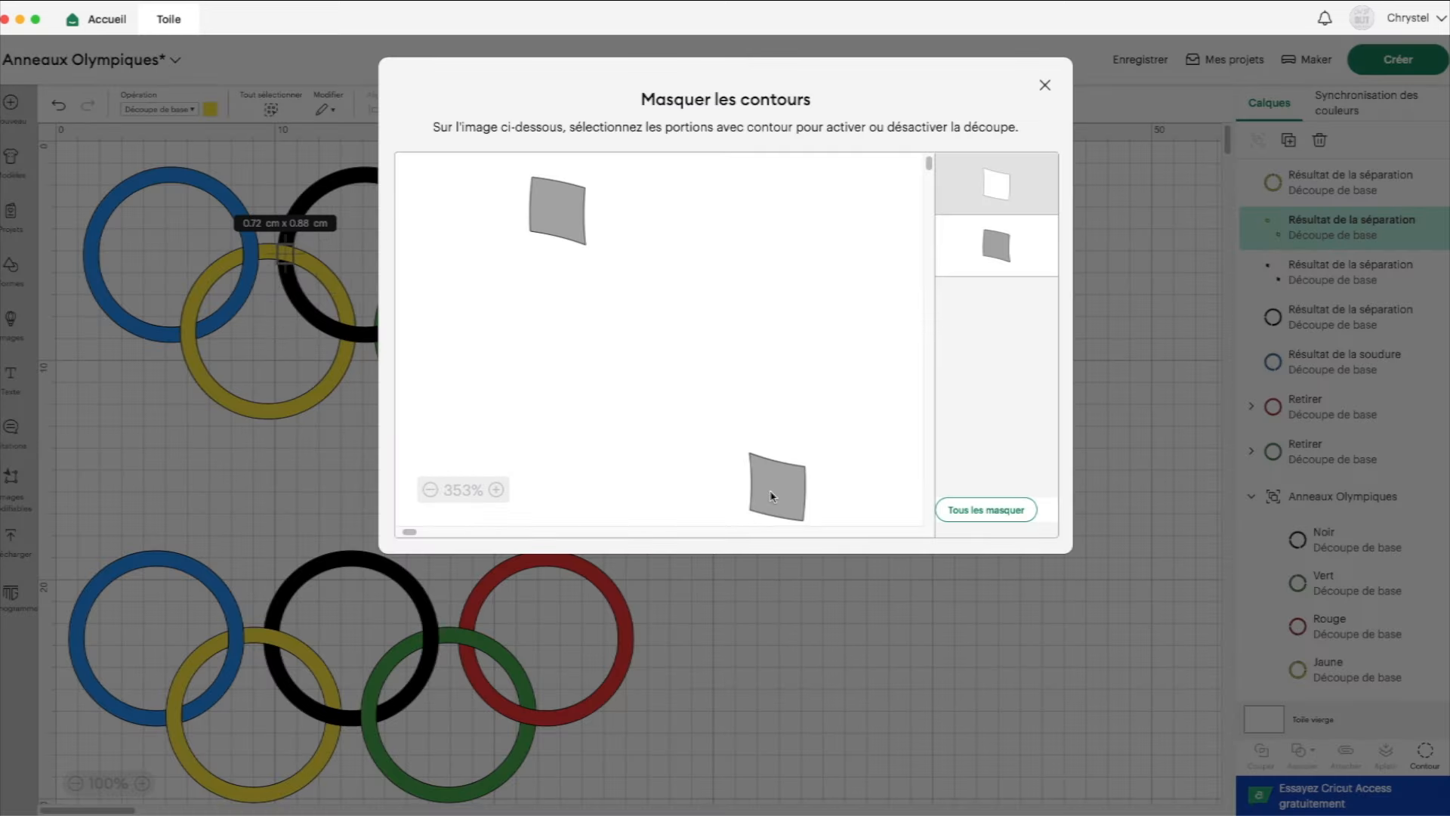
click(1044, 85)
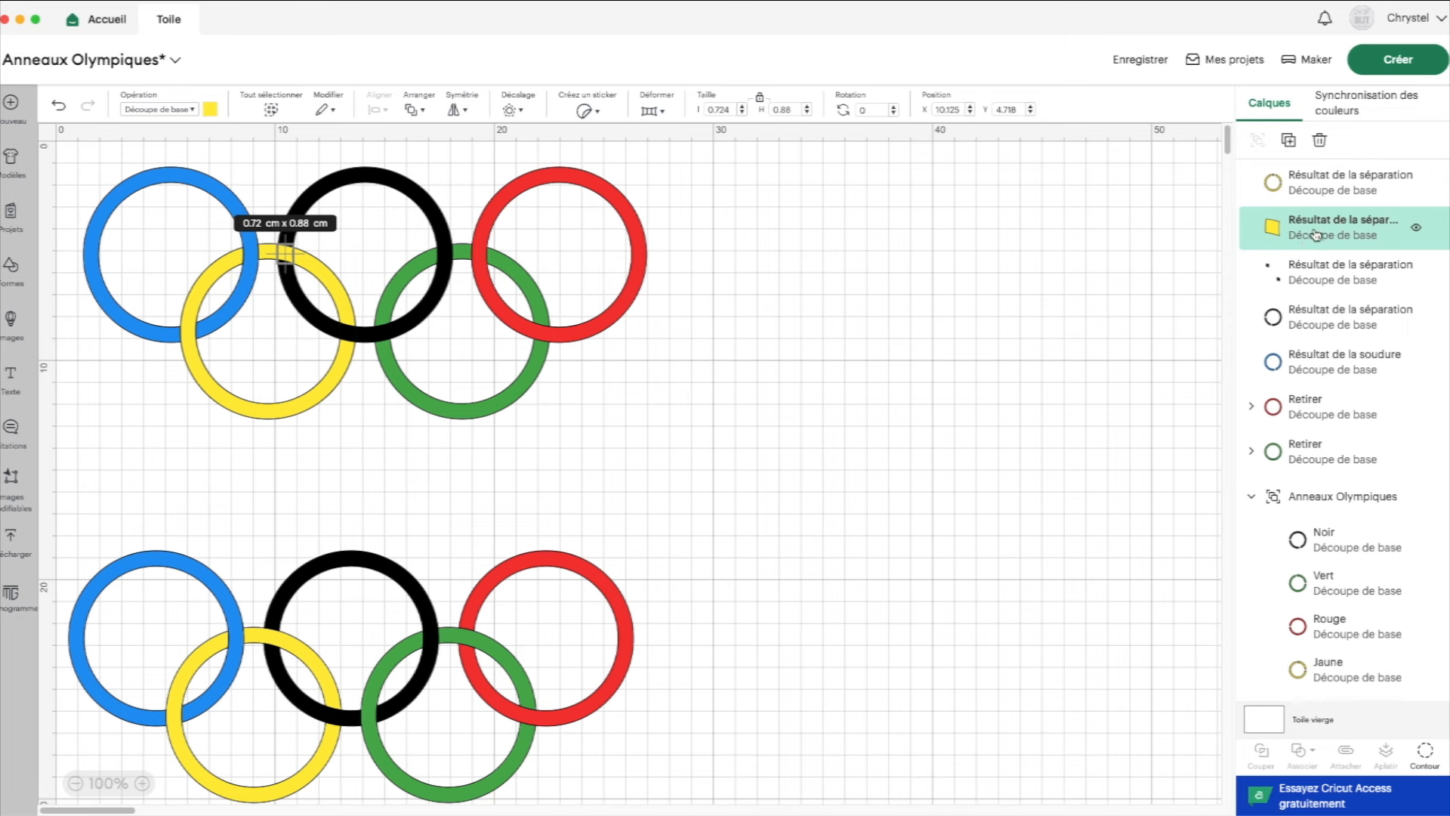
Weld the remaining yellow overlap piece to the sliced yellow ring.
shift+click(1315, 179)
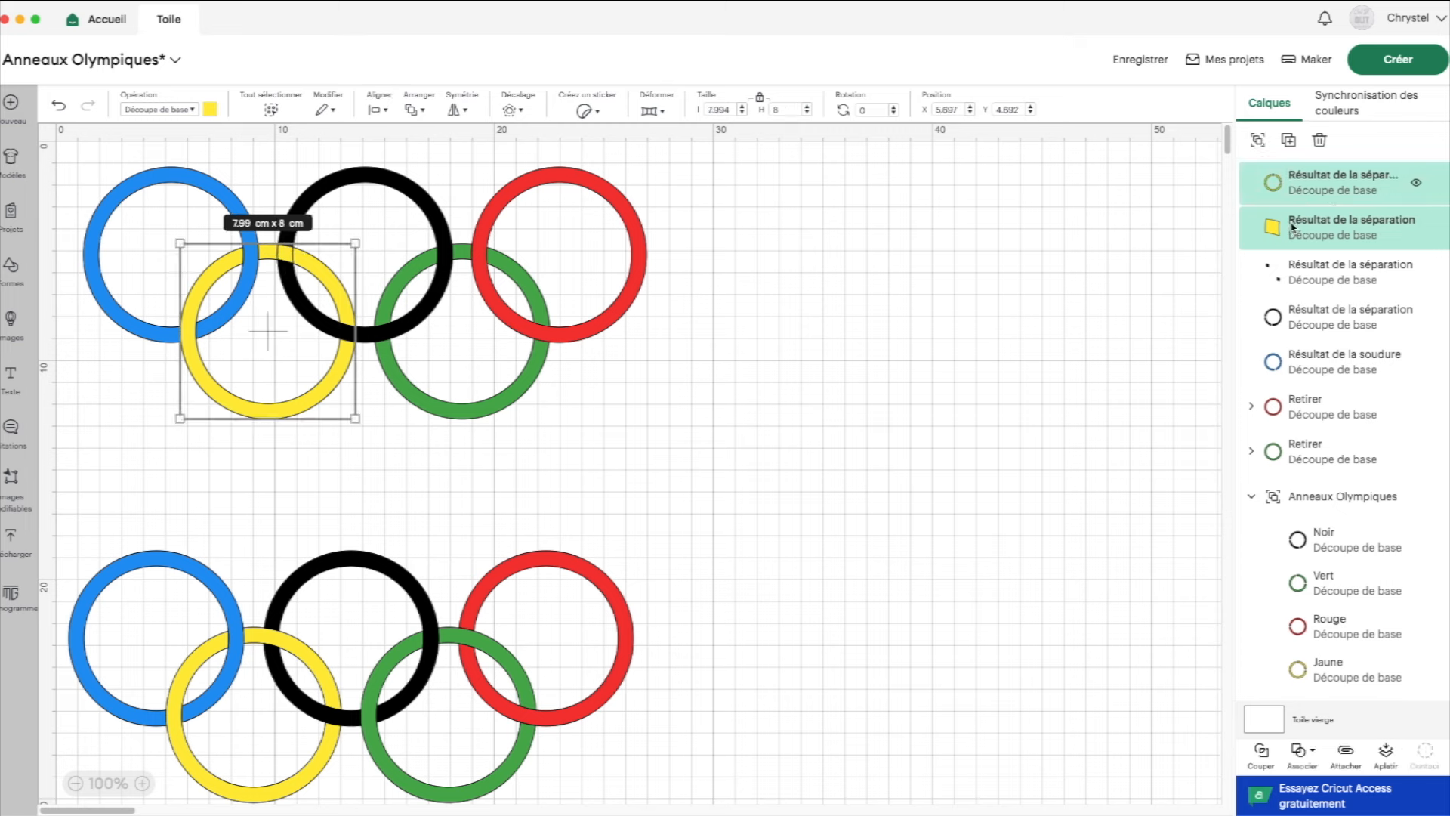
click(1302, 752)
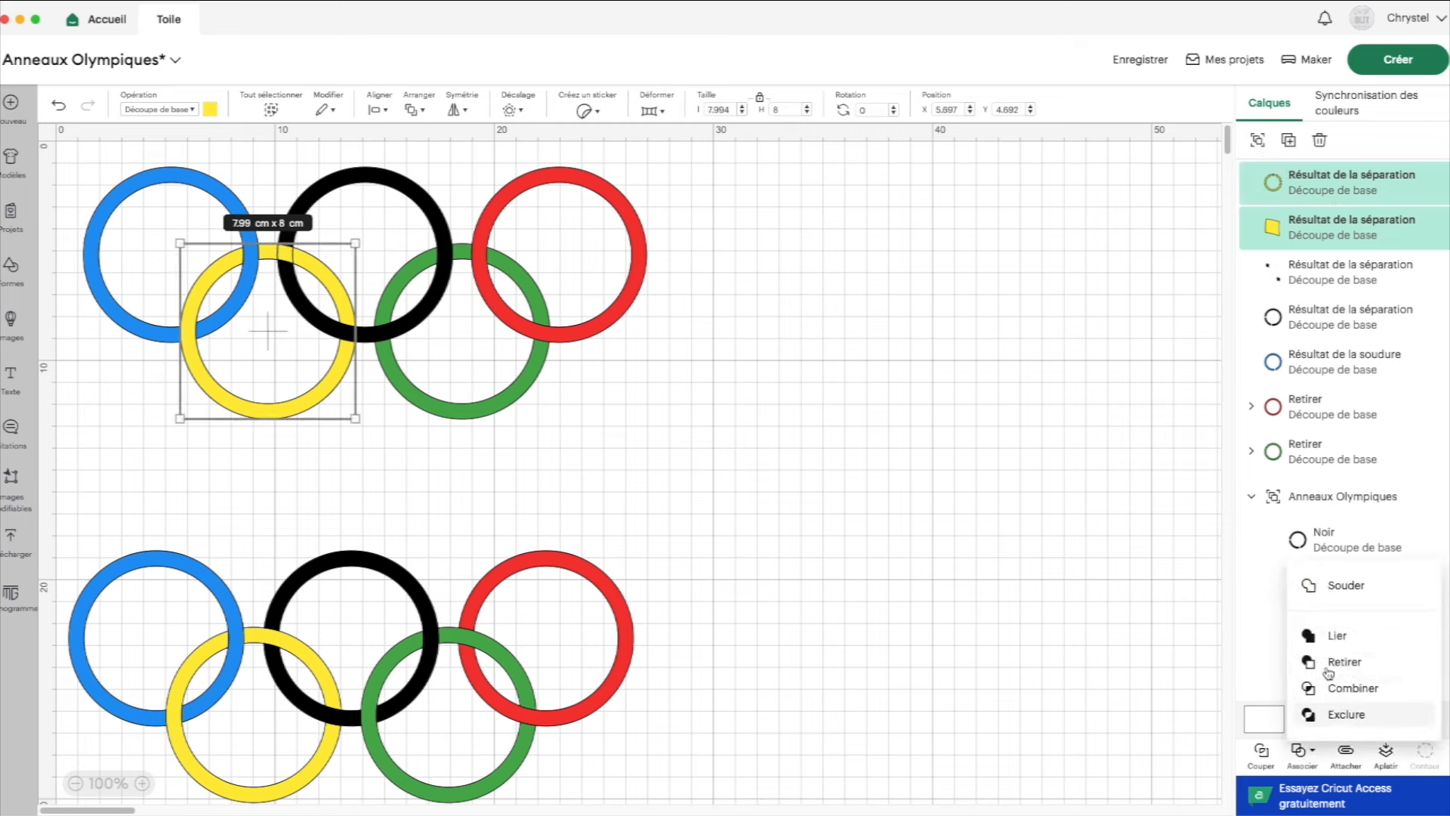
double_click(1346, 595)
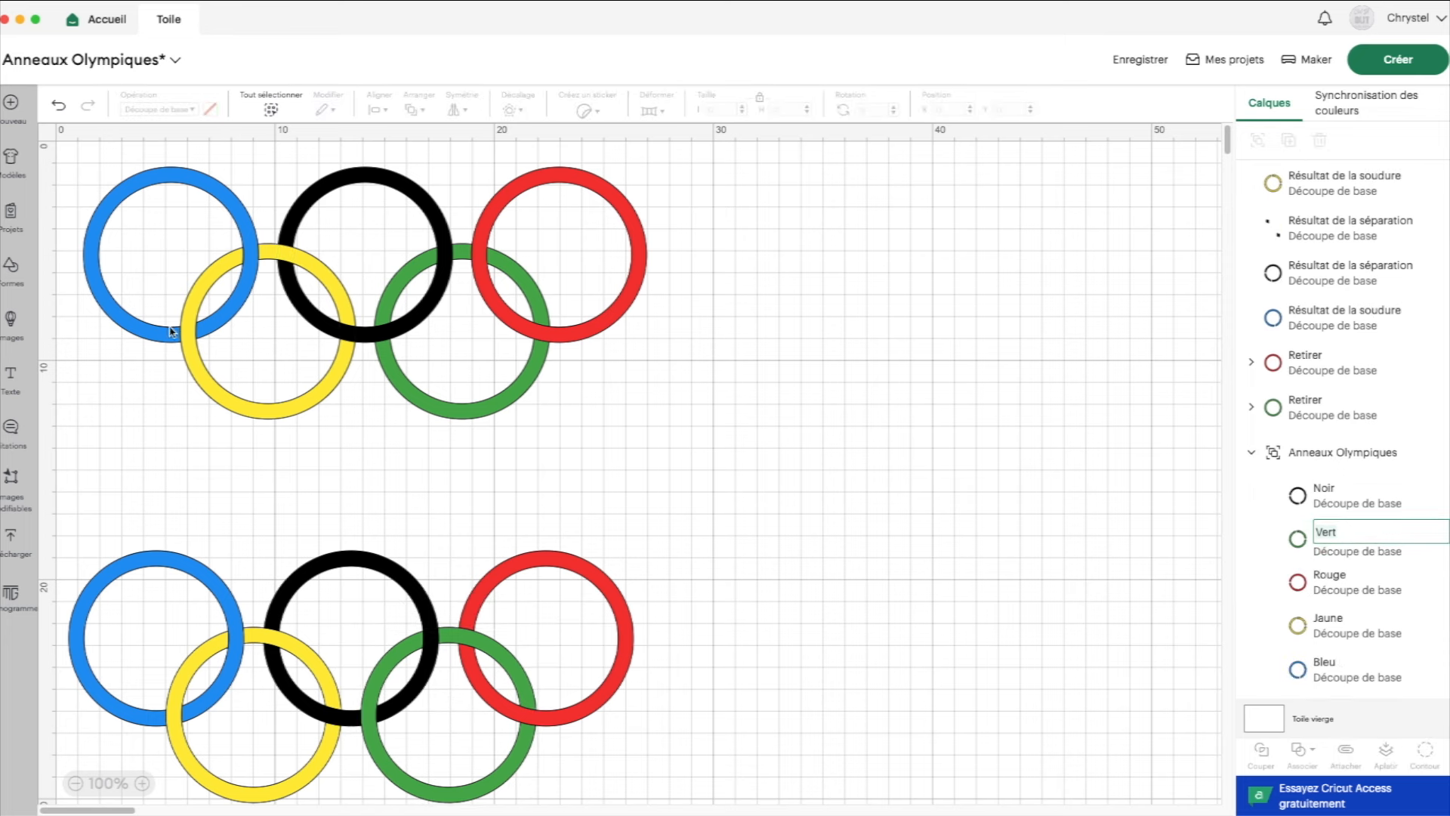
Hide the upper of the two black overlap pieces using Contour.
click(1322, 238)
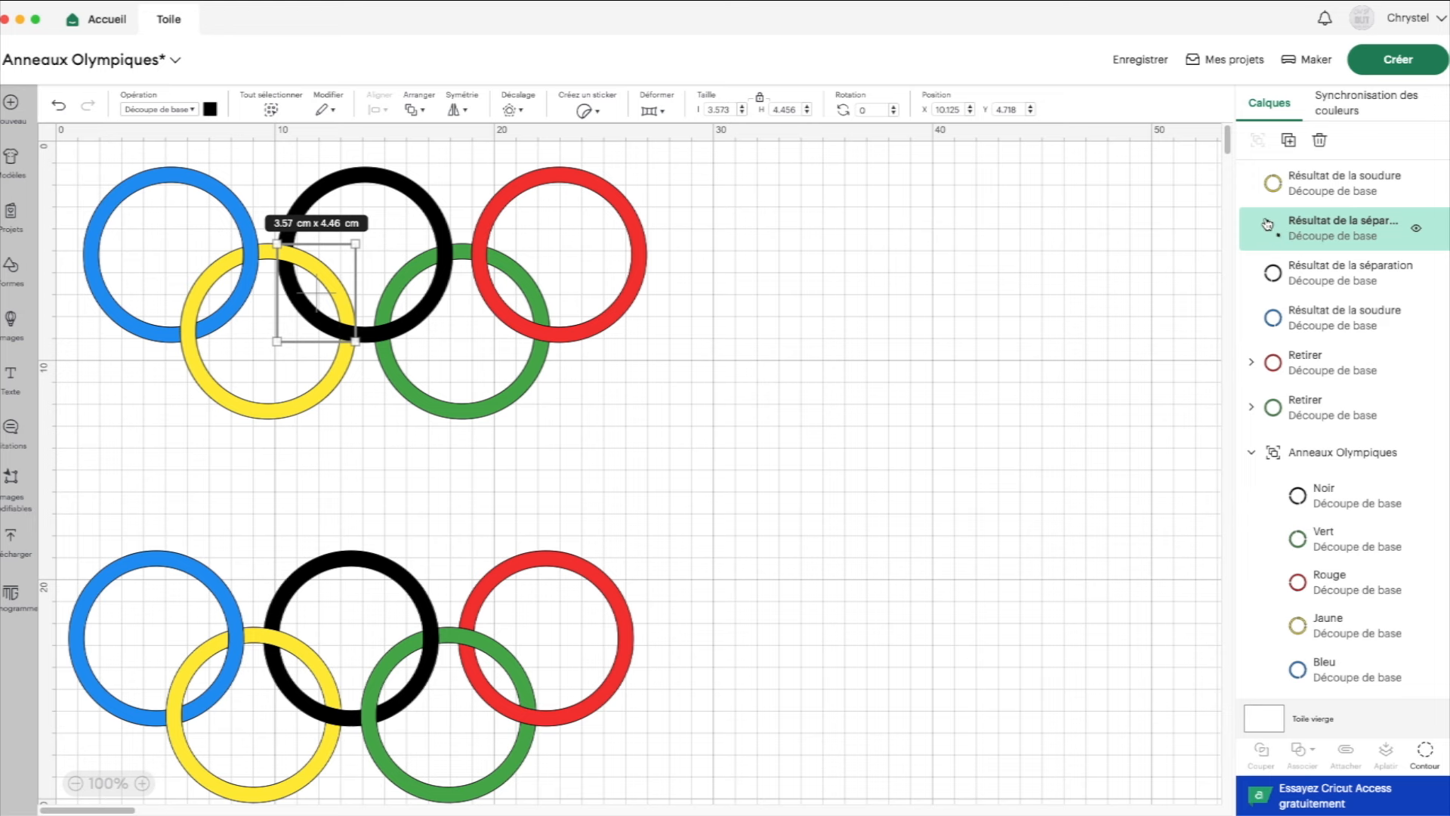
scroll(453, 321, right, 1)
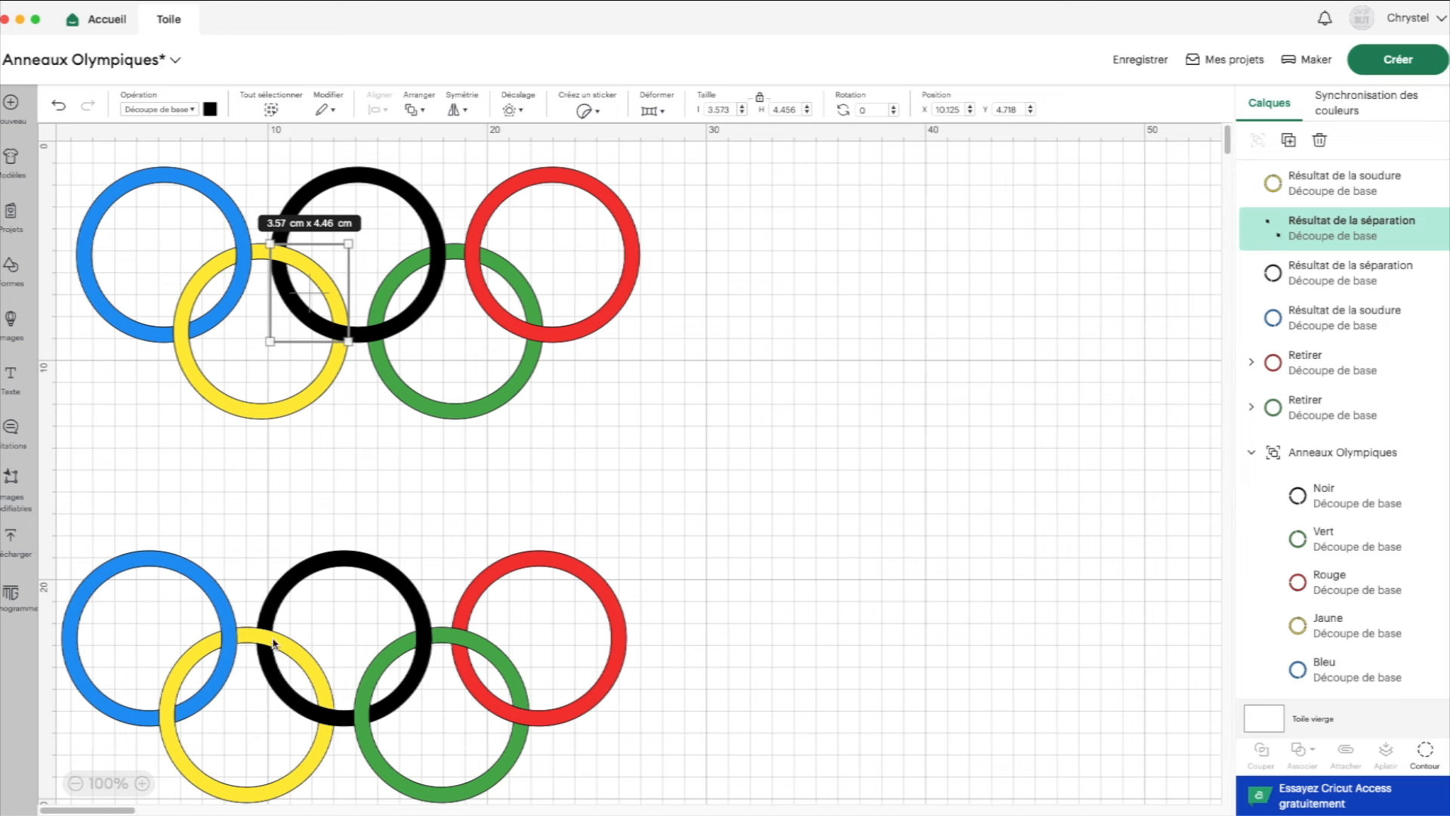
click(1424, 748)
click(567, 220)
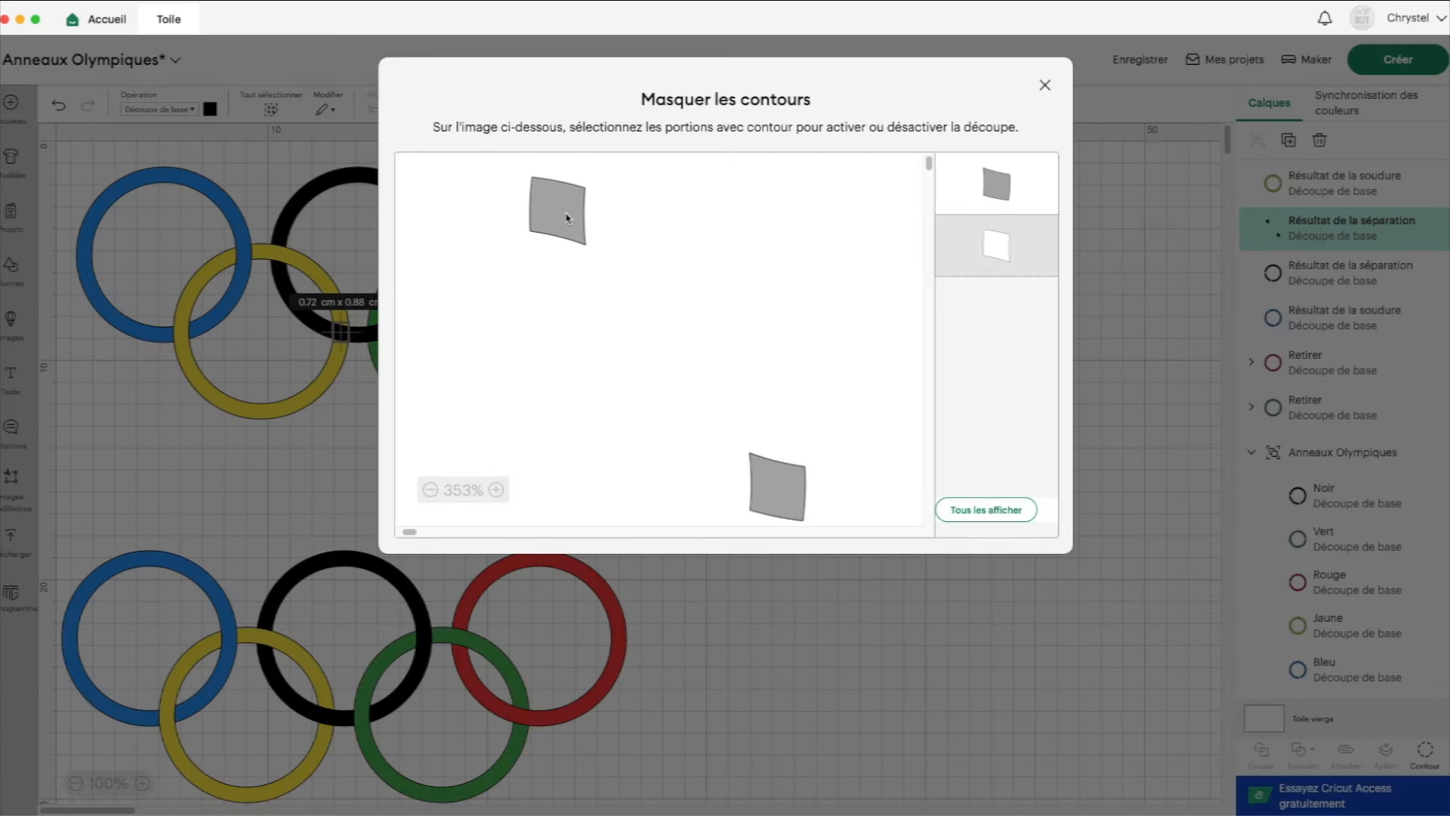
click(1045, 84)
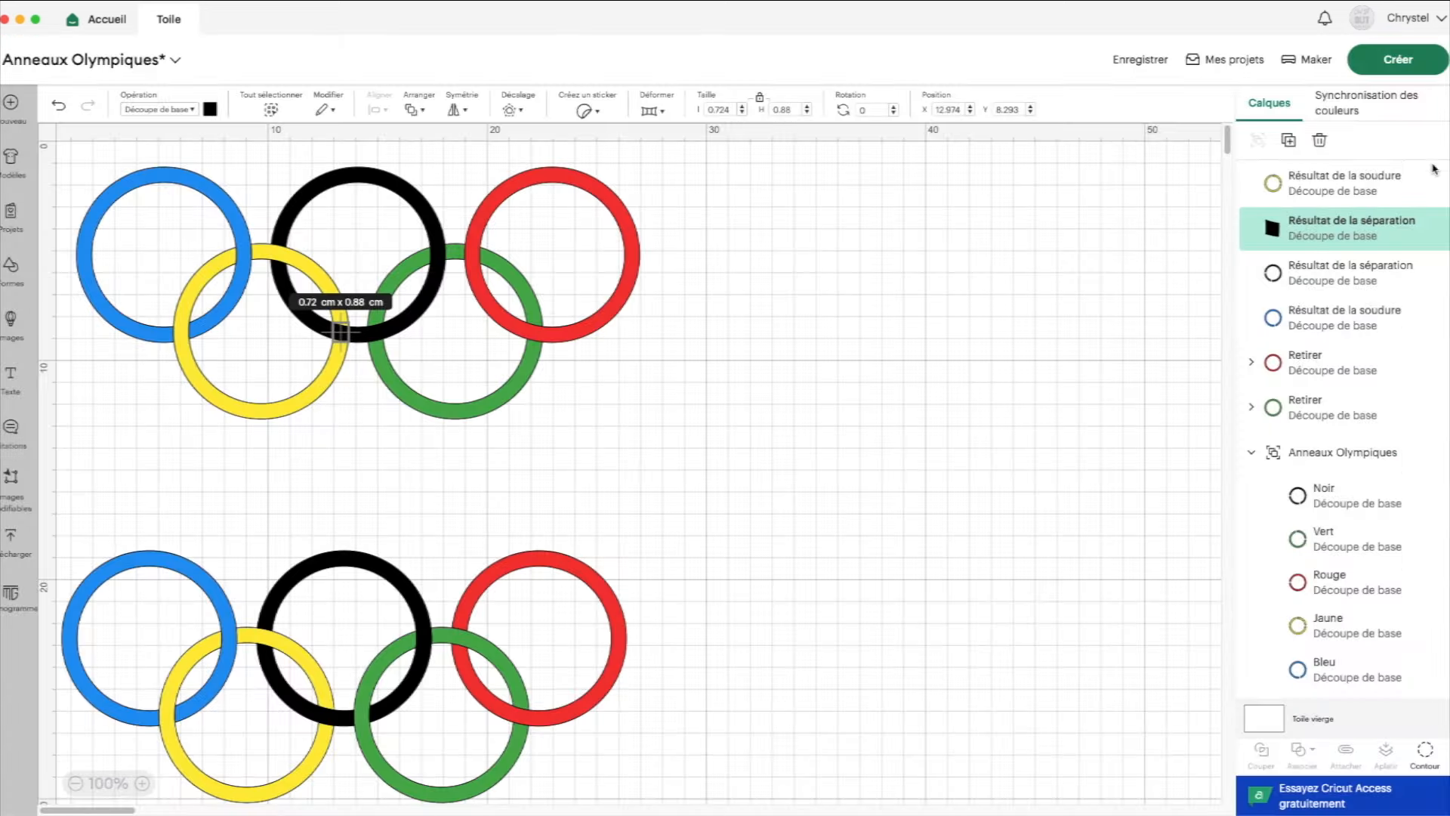
Hide the welded yellow ring and weld the remaining black overlap piece to the sliced black ring.
click(1419, 187)
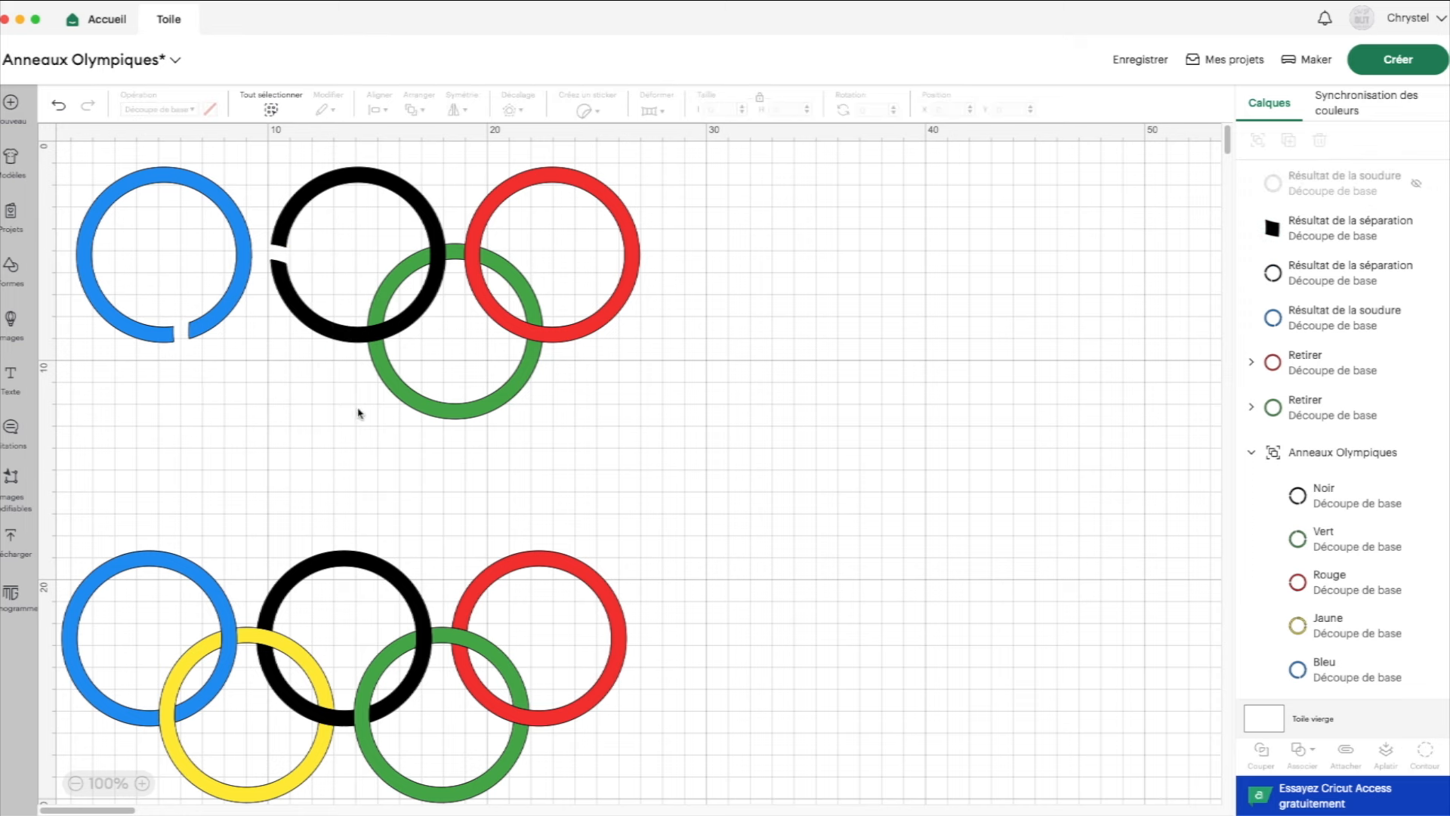
drag(340, 397, 302, 168)
mouse_move(1447, 236)
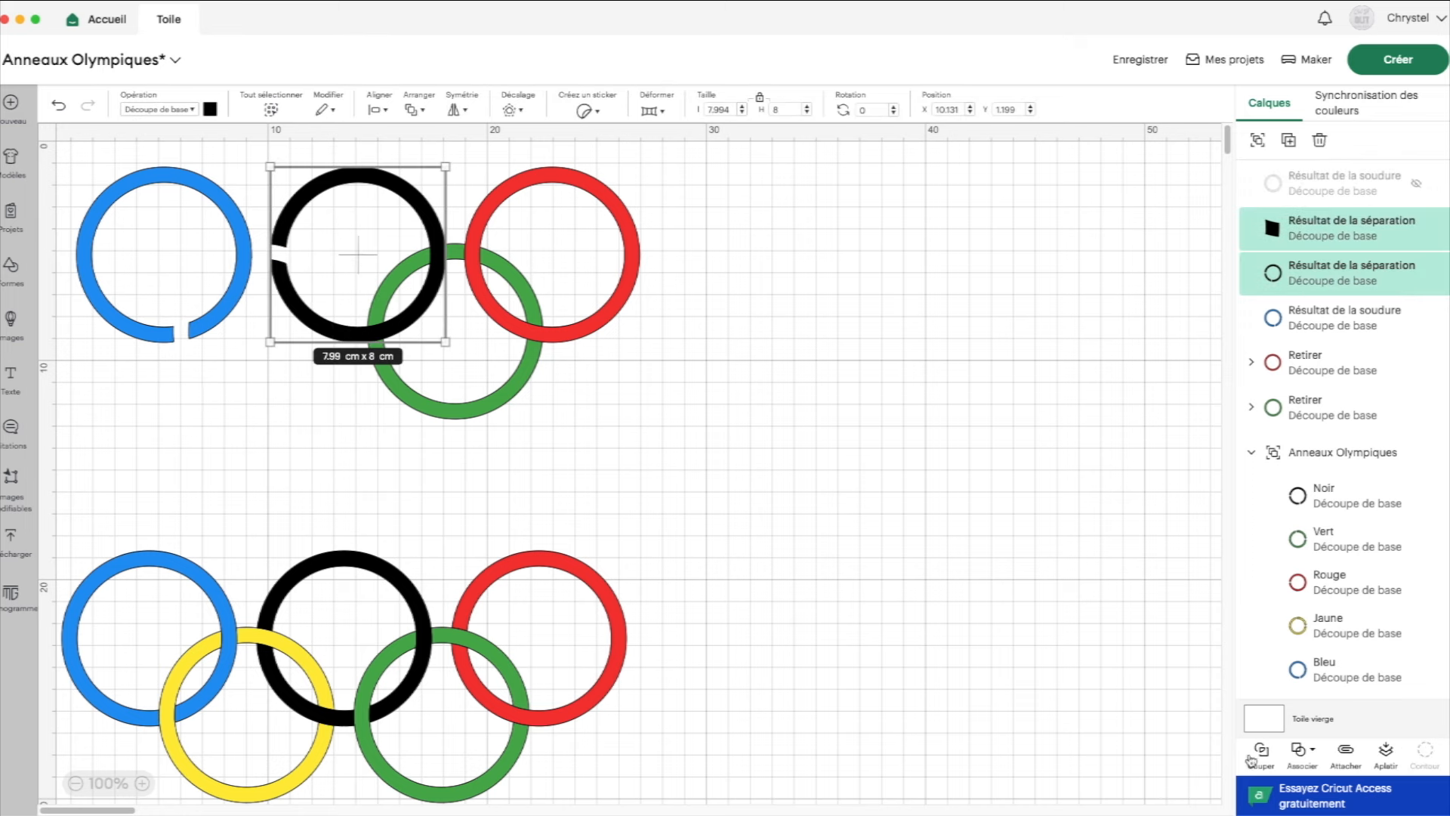
click(1304, 751)
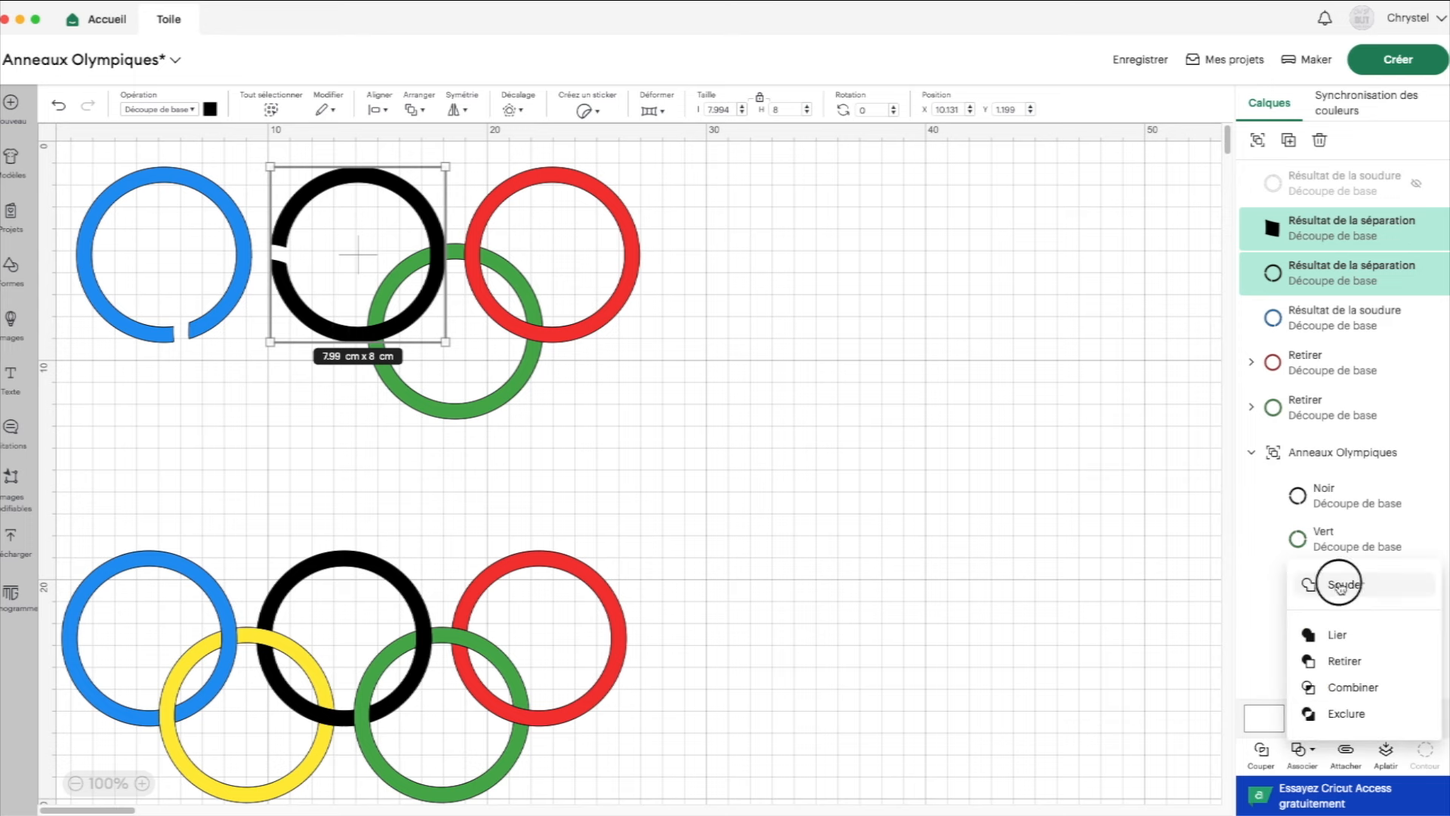
click(1339, 586)
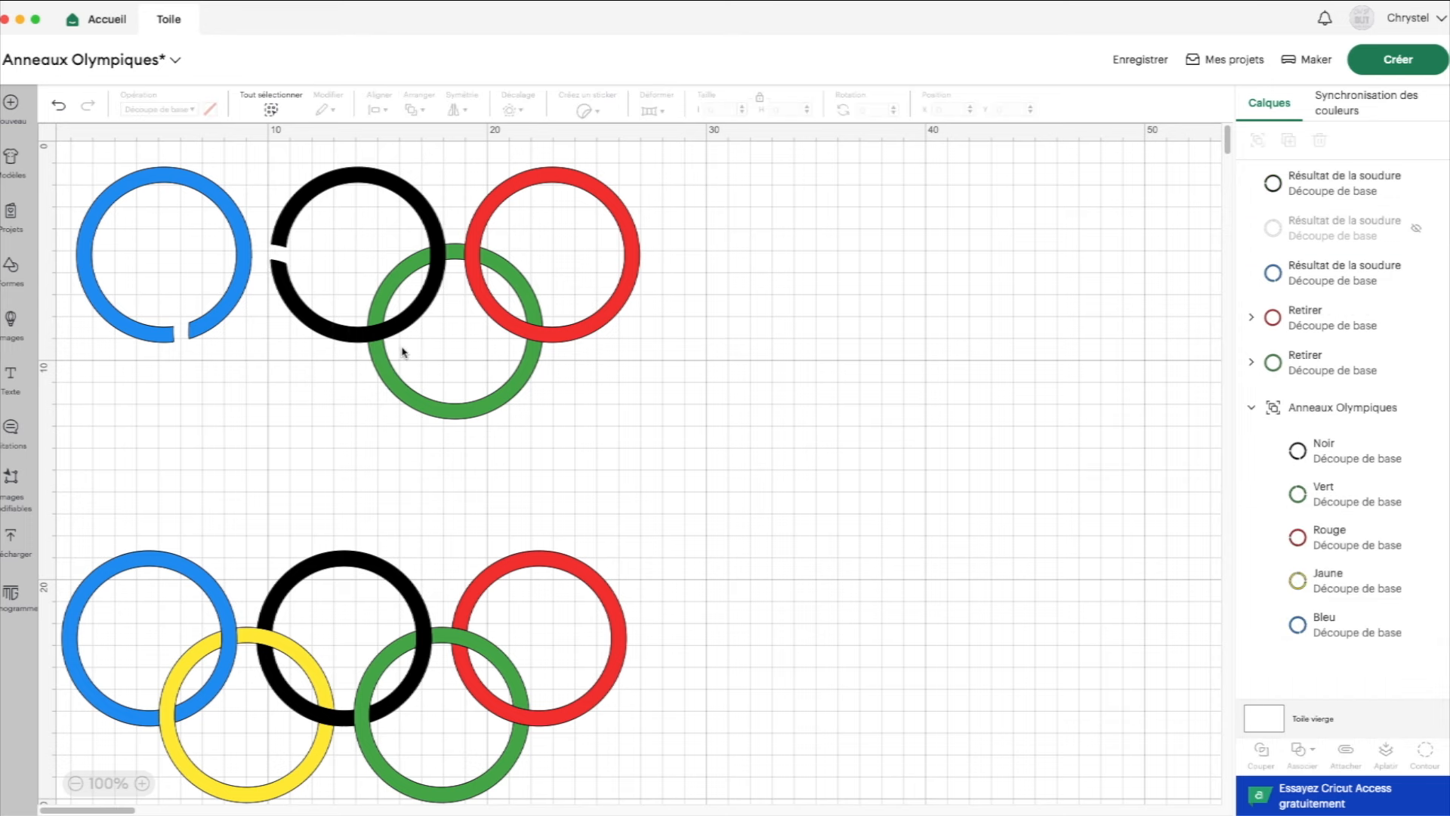
Change the colour of the welded black ring to white.
scroll(242, 216, left, 1)
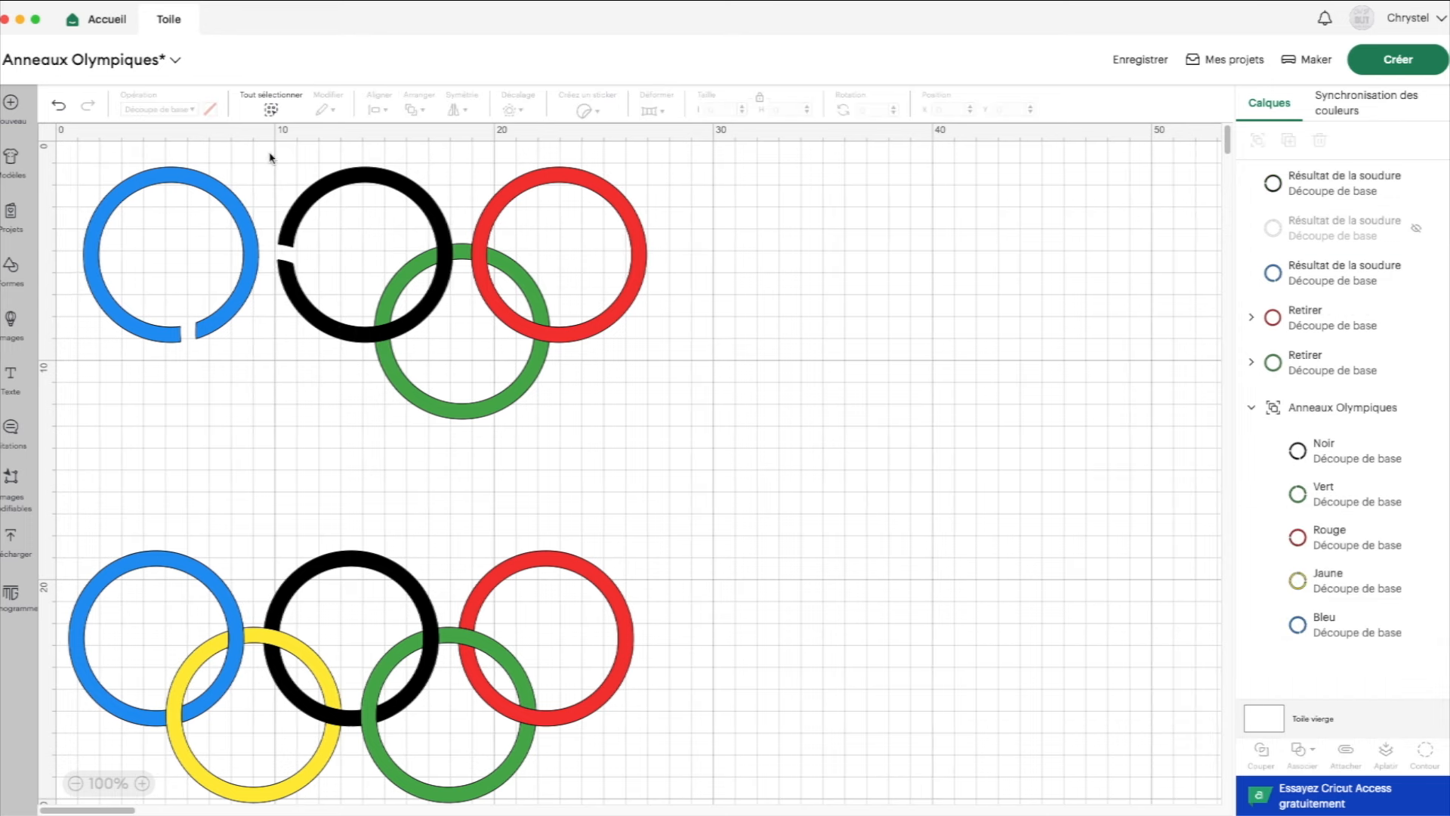
click(309, 157)
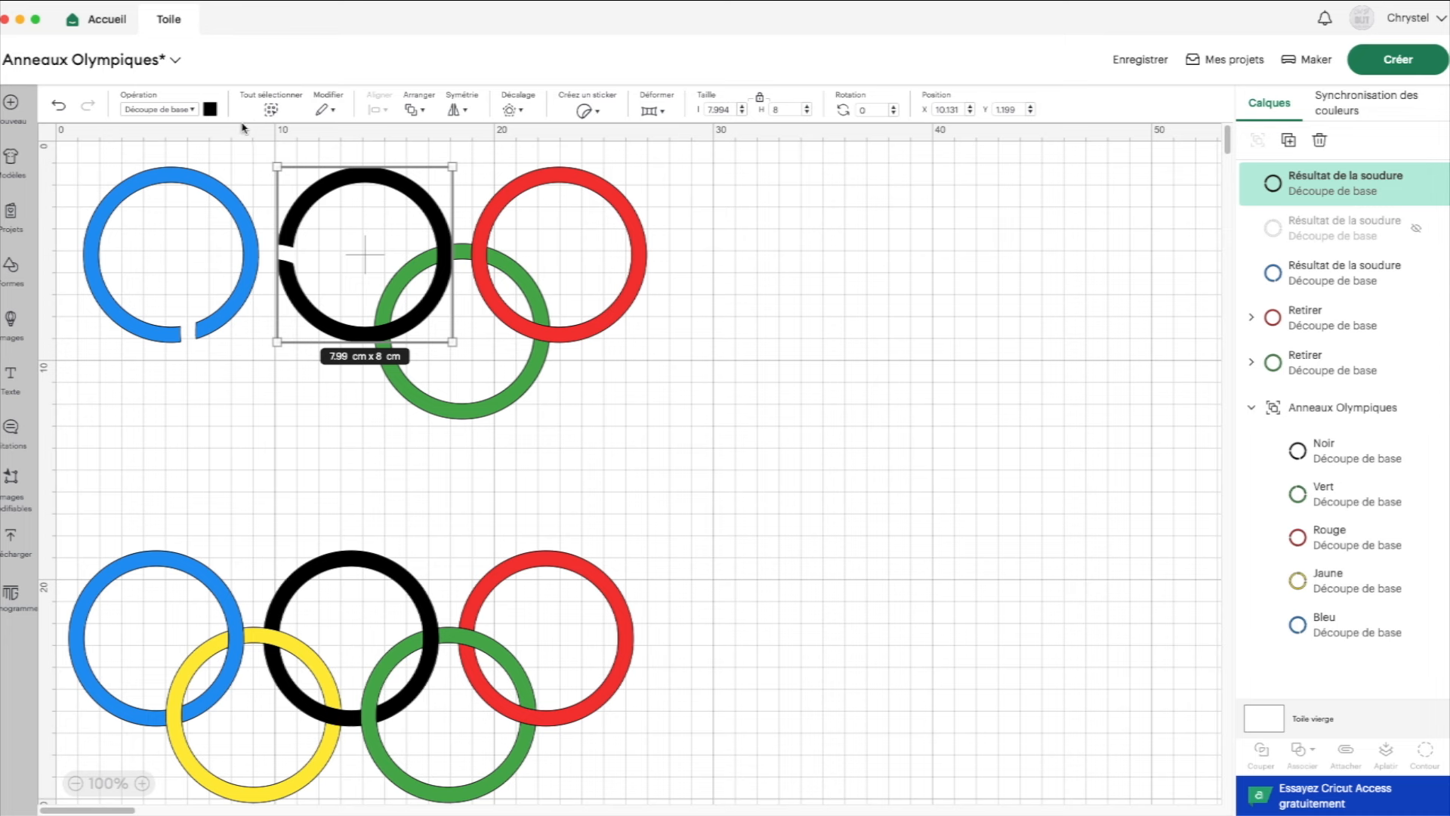
click(210, 109)
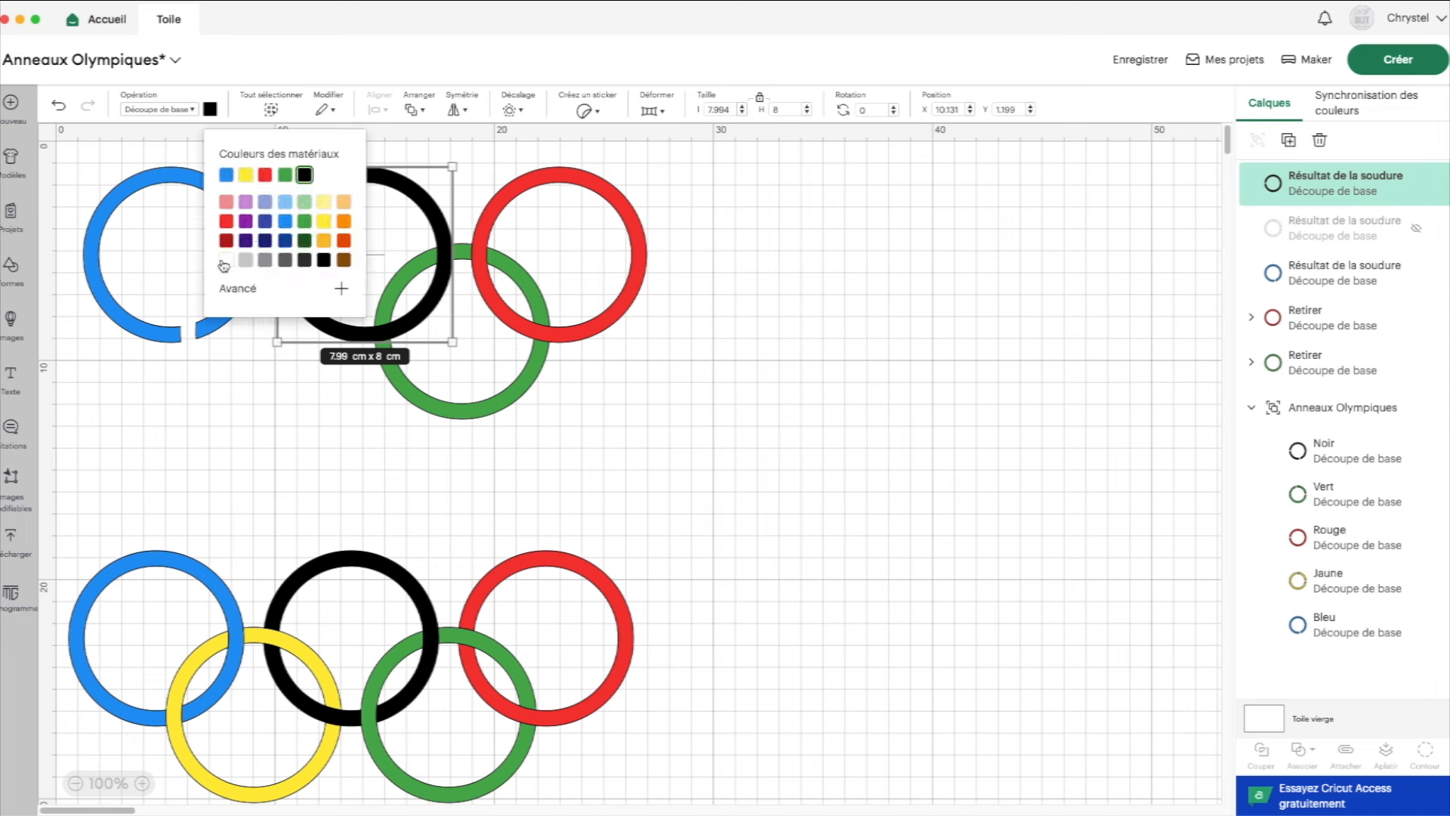
click(225, 262)
click(209, 111)
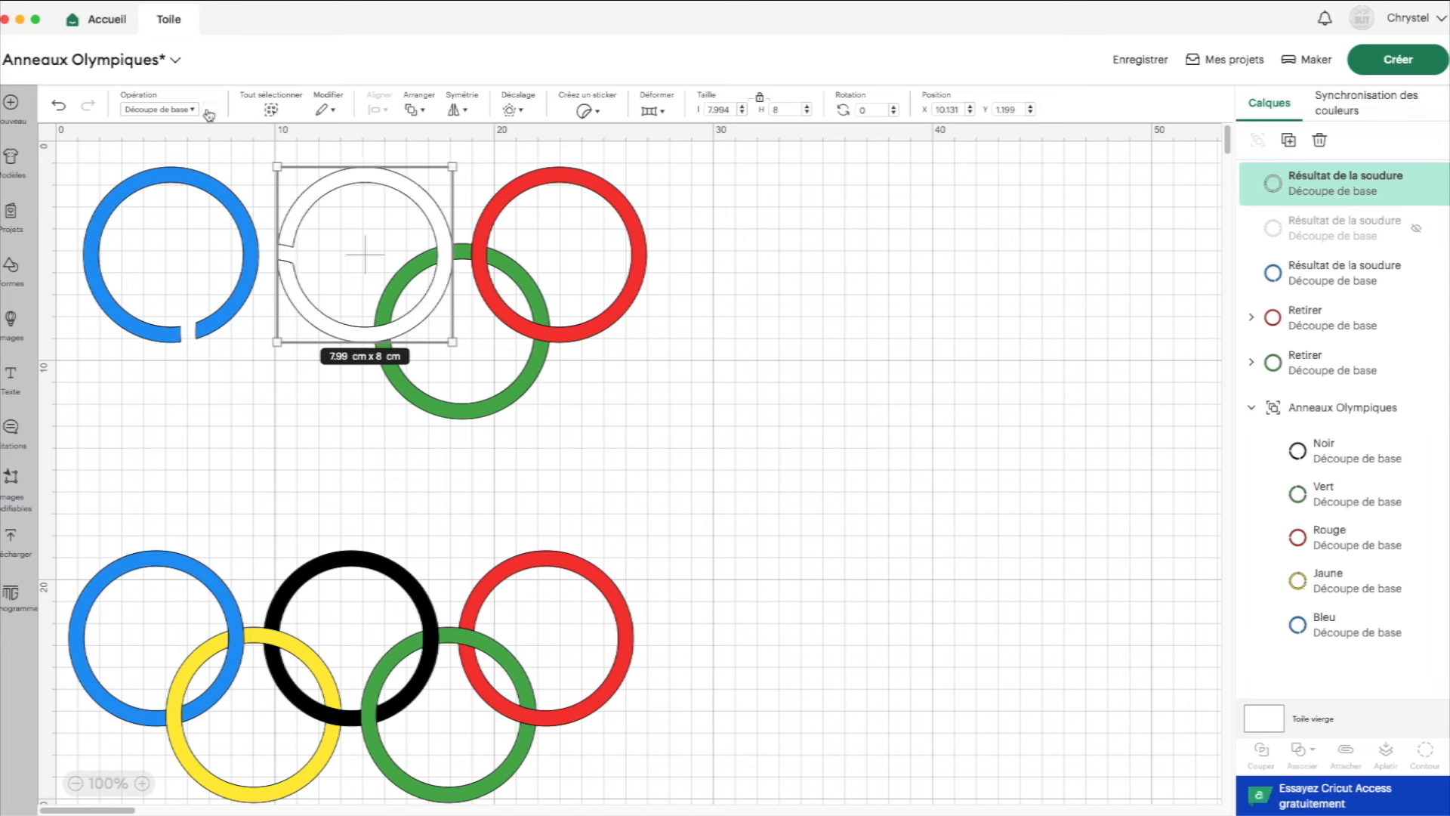
click(757, 277)
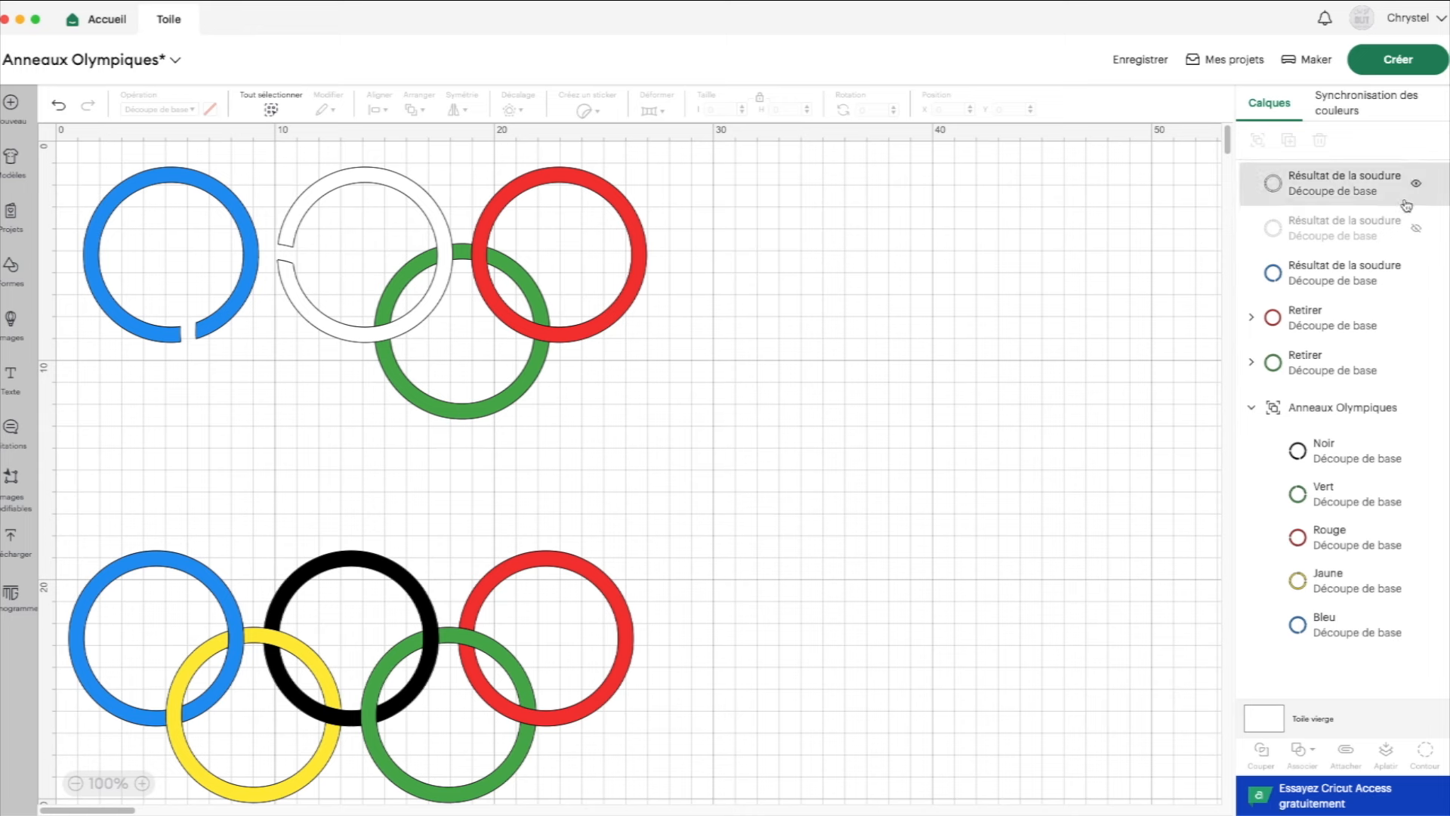
Show the welded yellow ring again and slice the white ring with the overlapping green ring.
click(1416, 228)
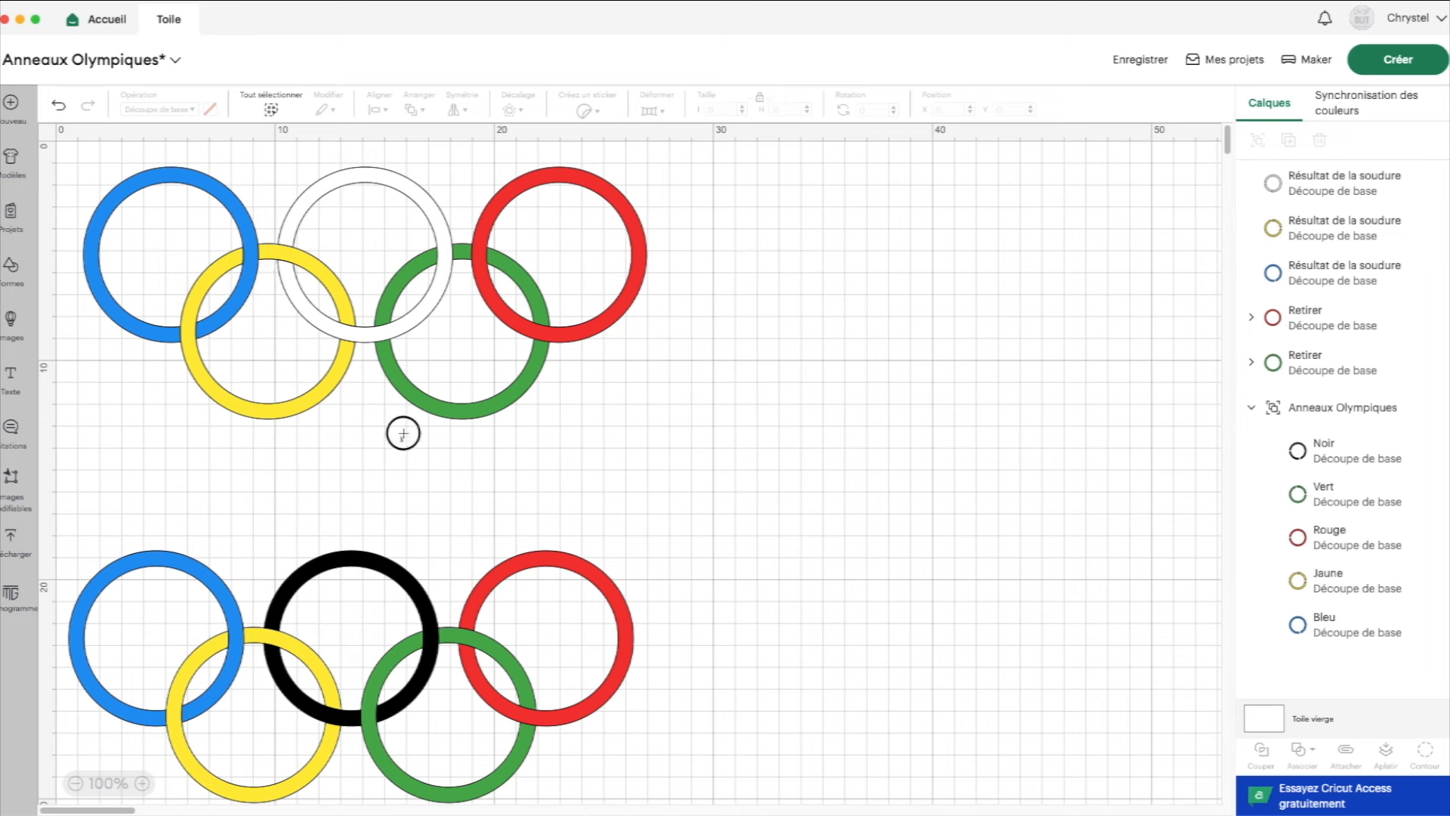
drag(401, 431, 392, 279)
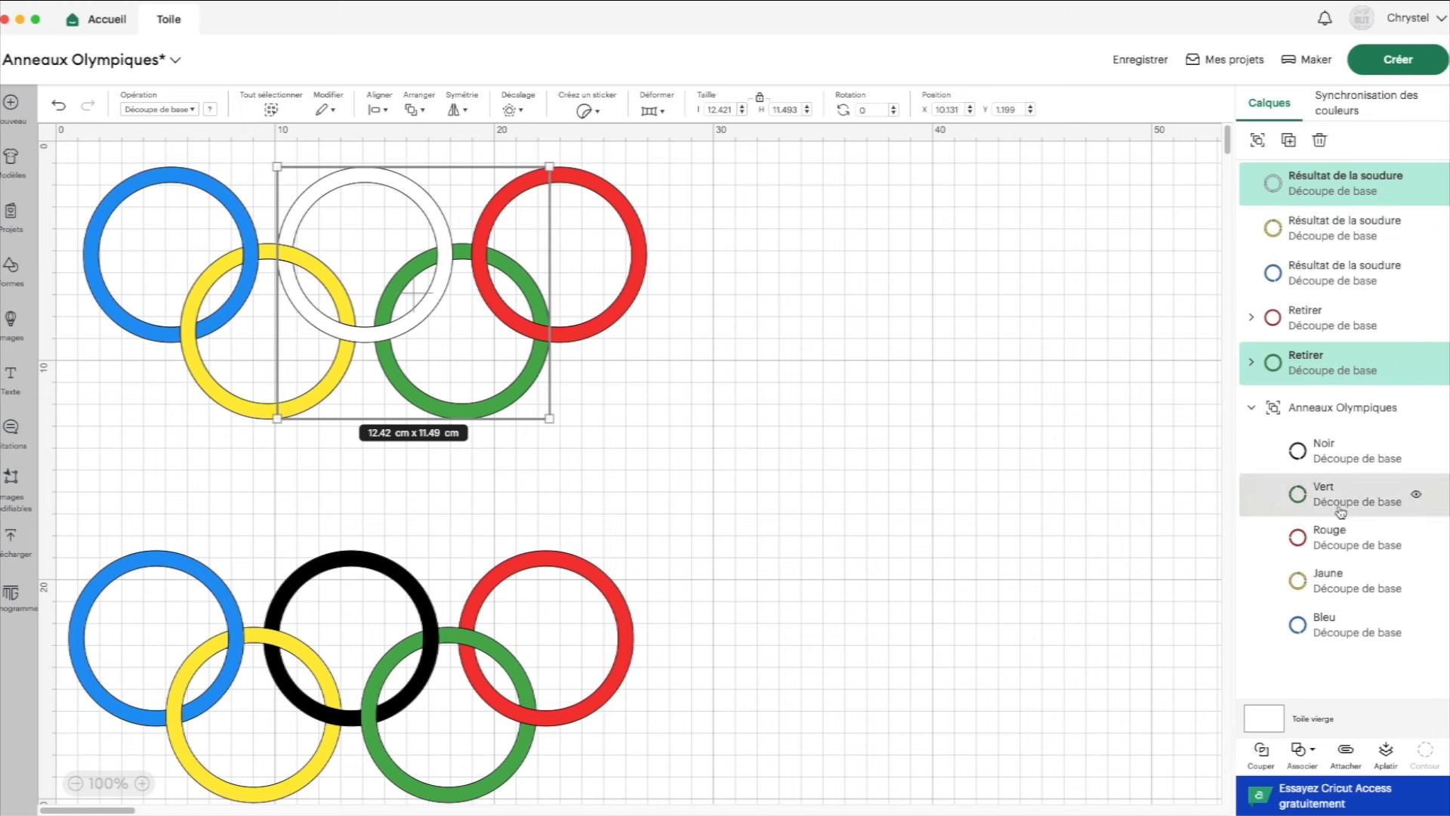
click(1260, 755)
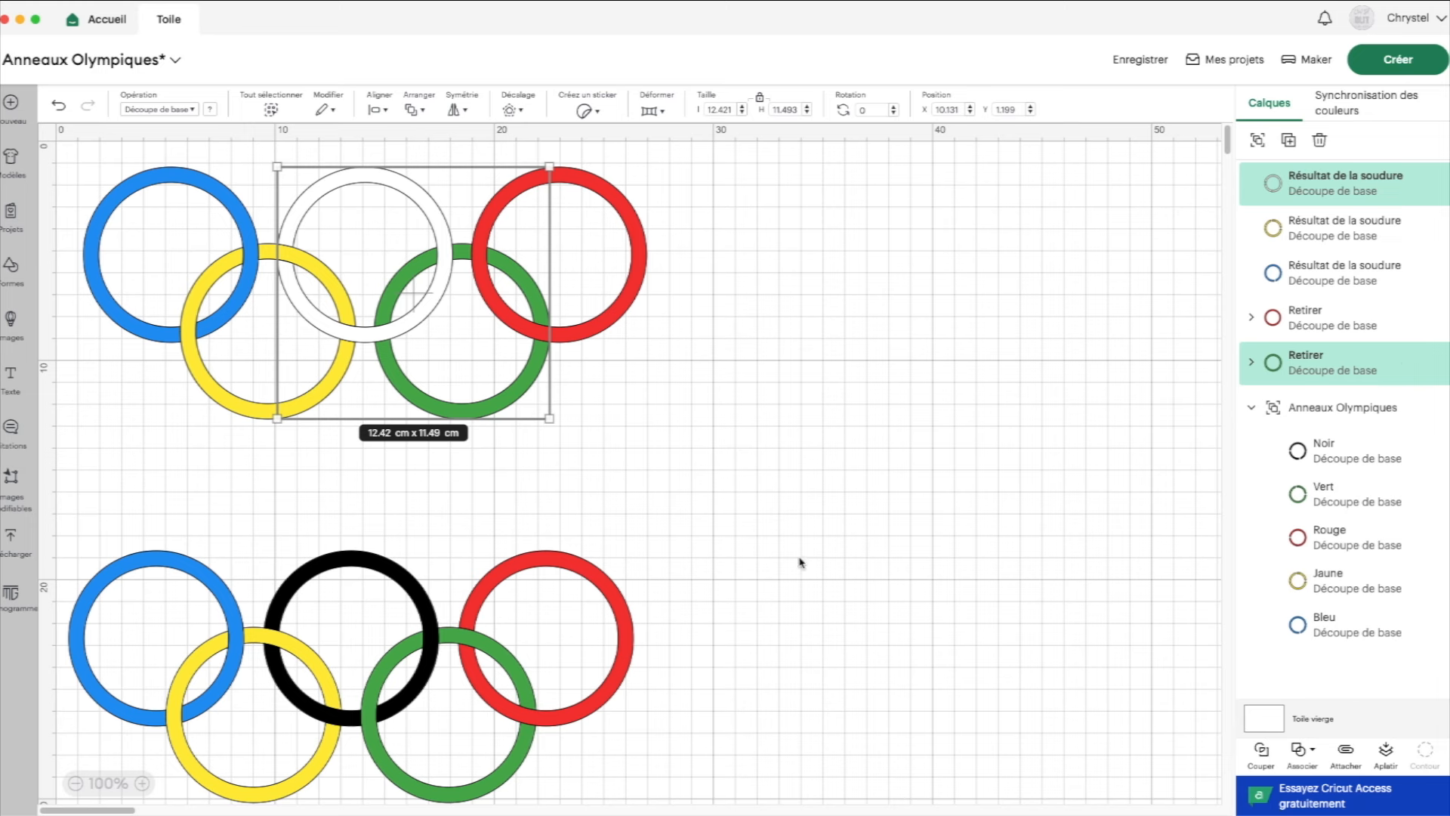
Hide the lower of the two white overlap pieces using Contour.
click(1316, 223)
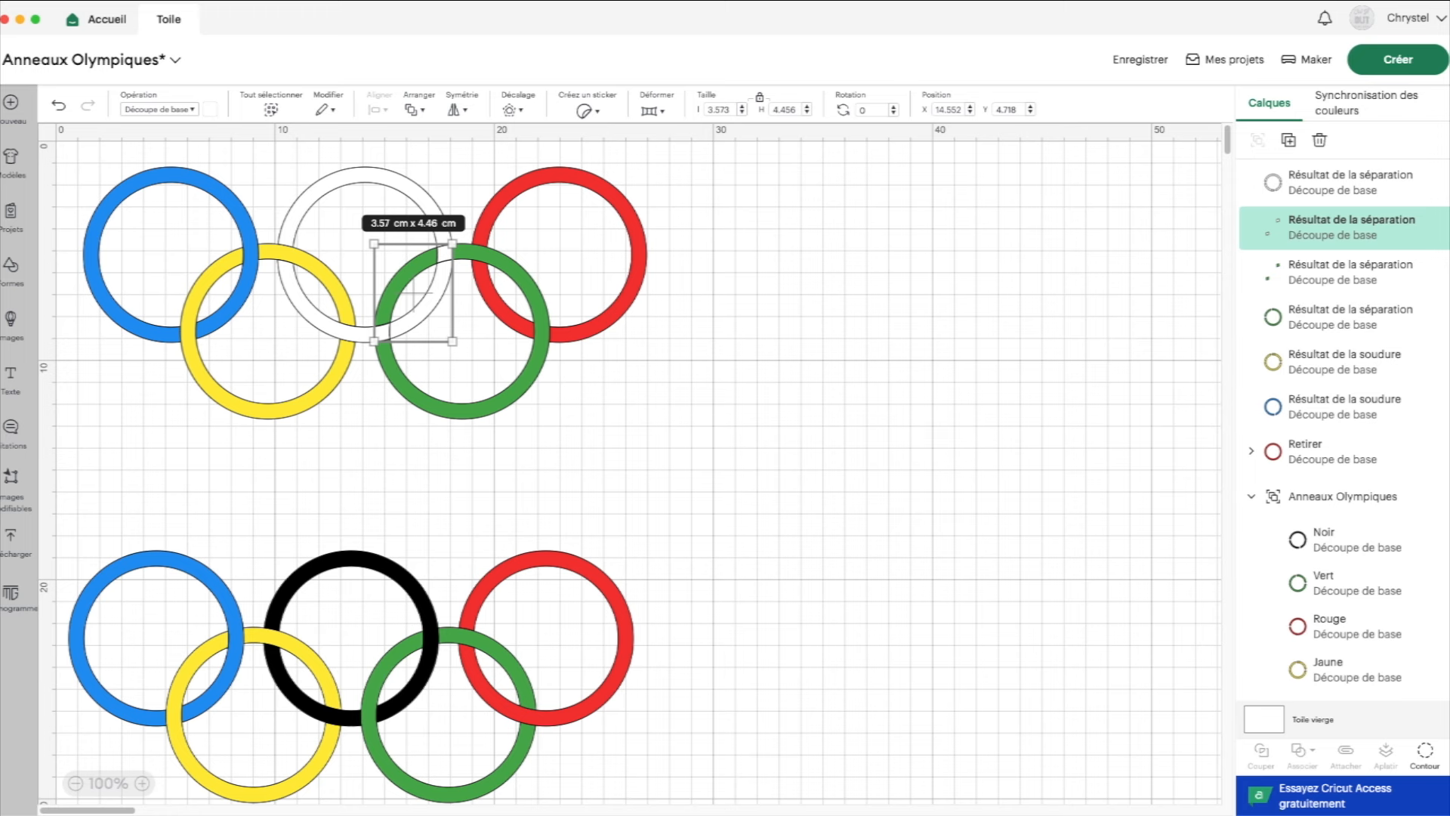
click(1423, 757)
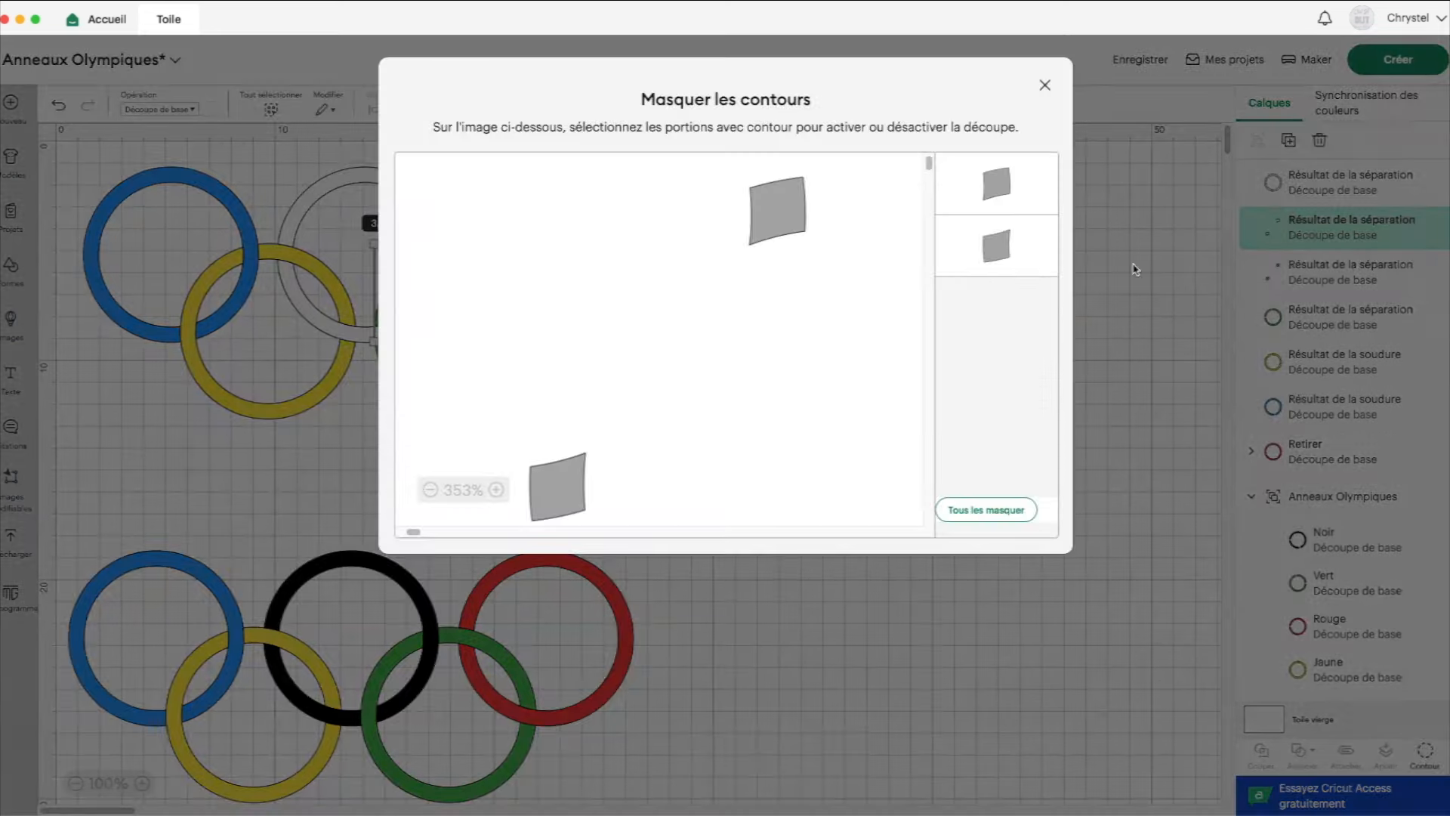
click(551, 492)
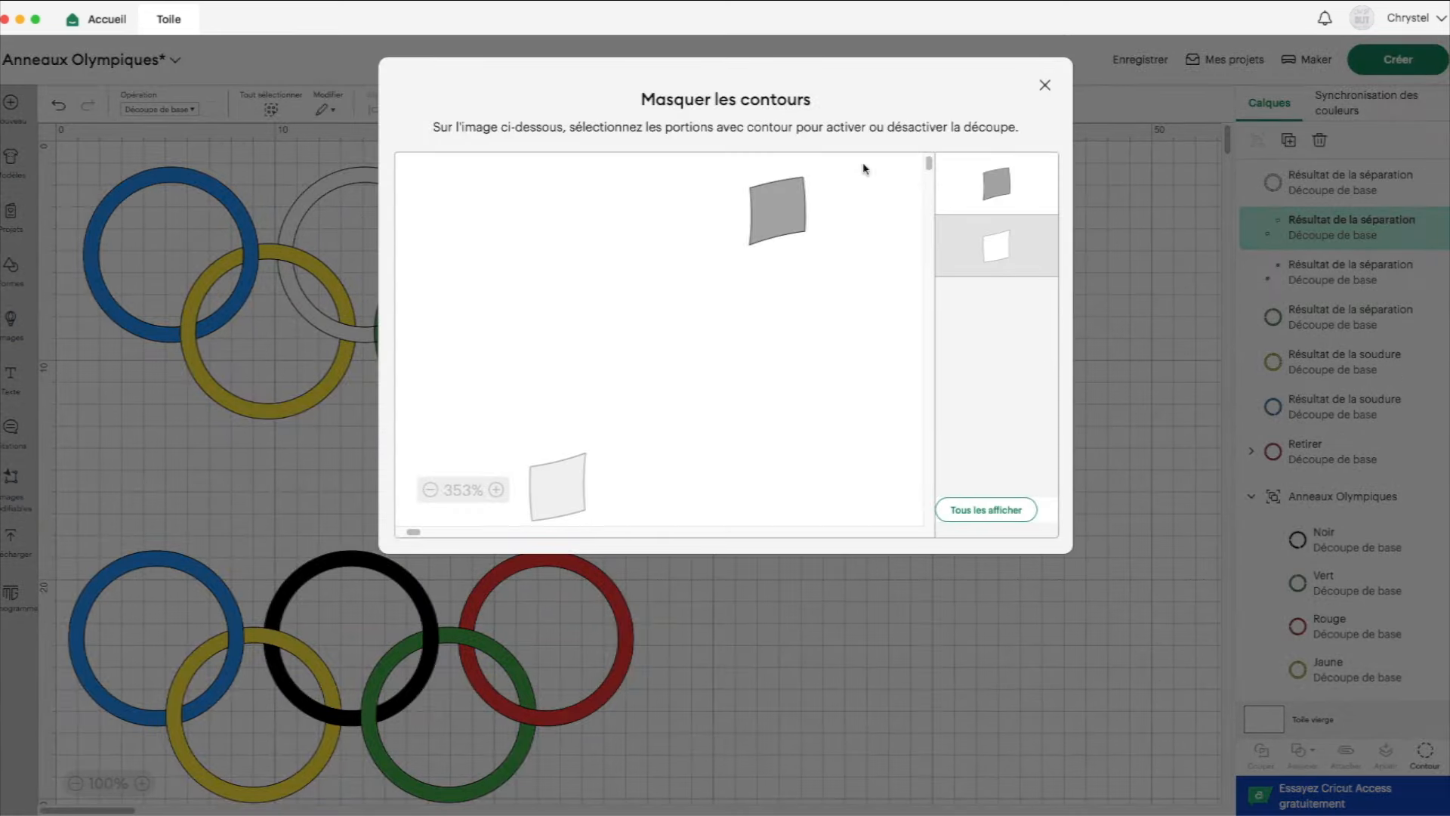
click(1044, 84)
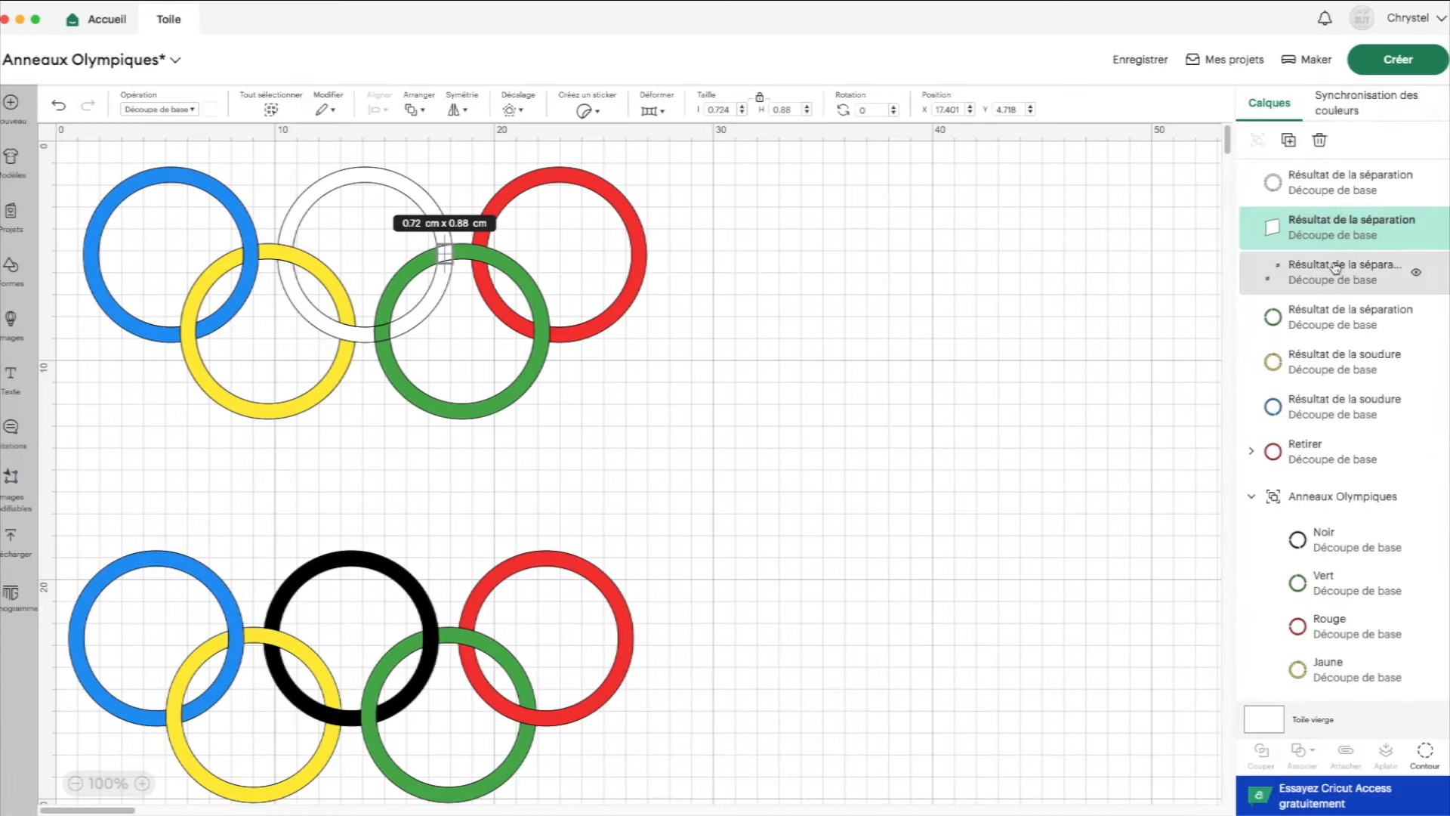
Hide the upper of the two green overlap pieces using Contour.
click(1329, 264)
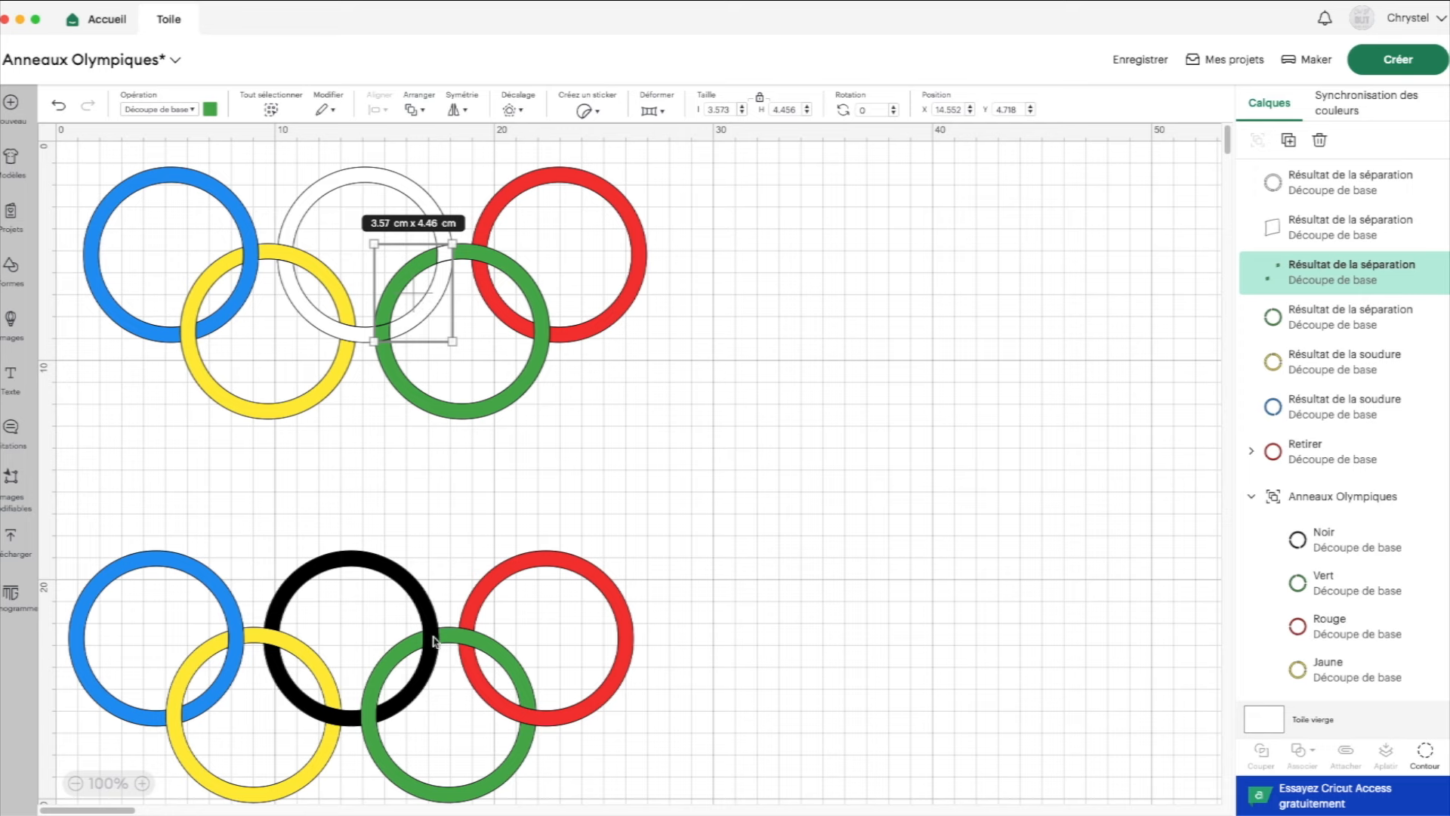
click(1425, 751)
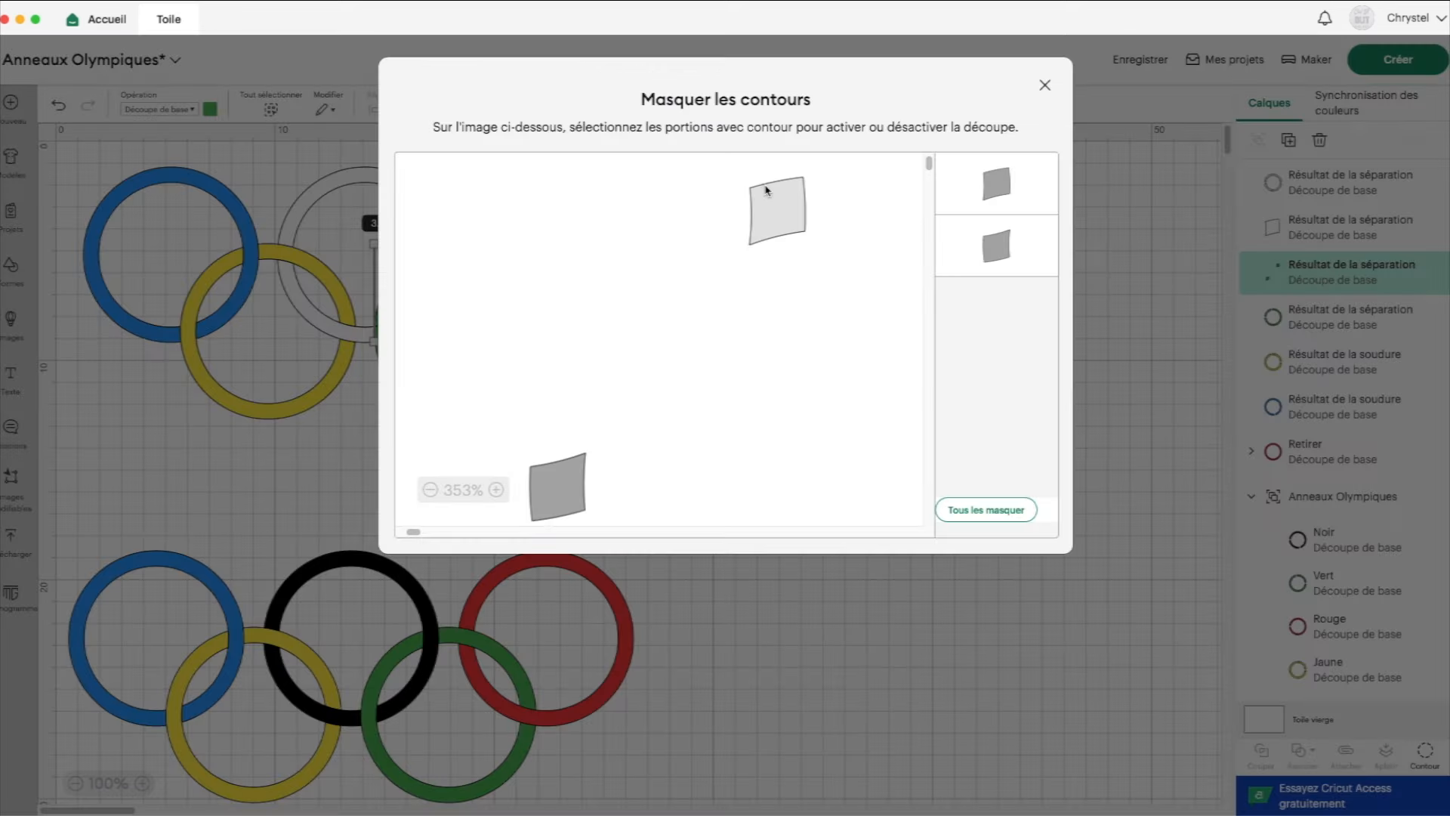
click(772, 198)
click(1044, 70)
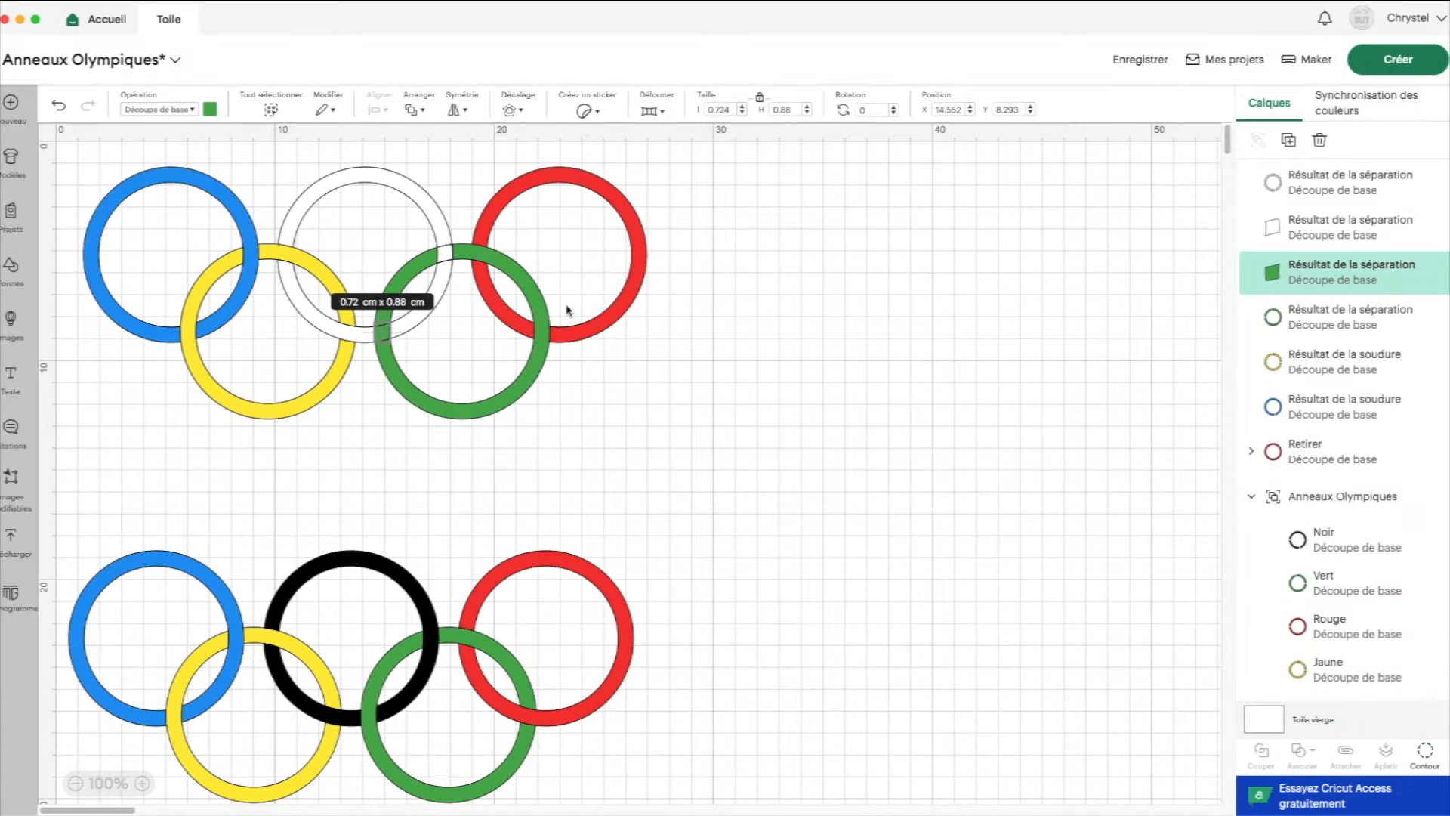
Hide the sliced white ring and the remaining white overlap piece.
click(1410, 187)
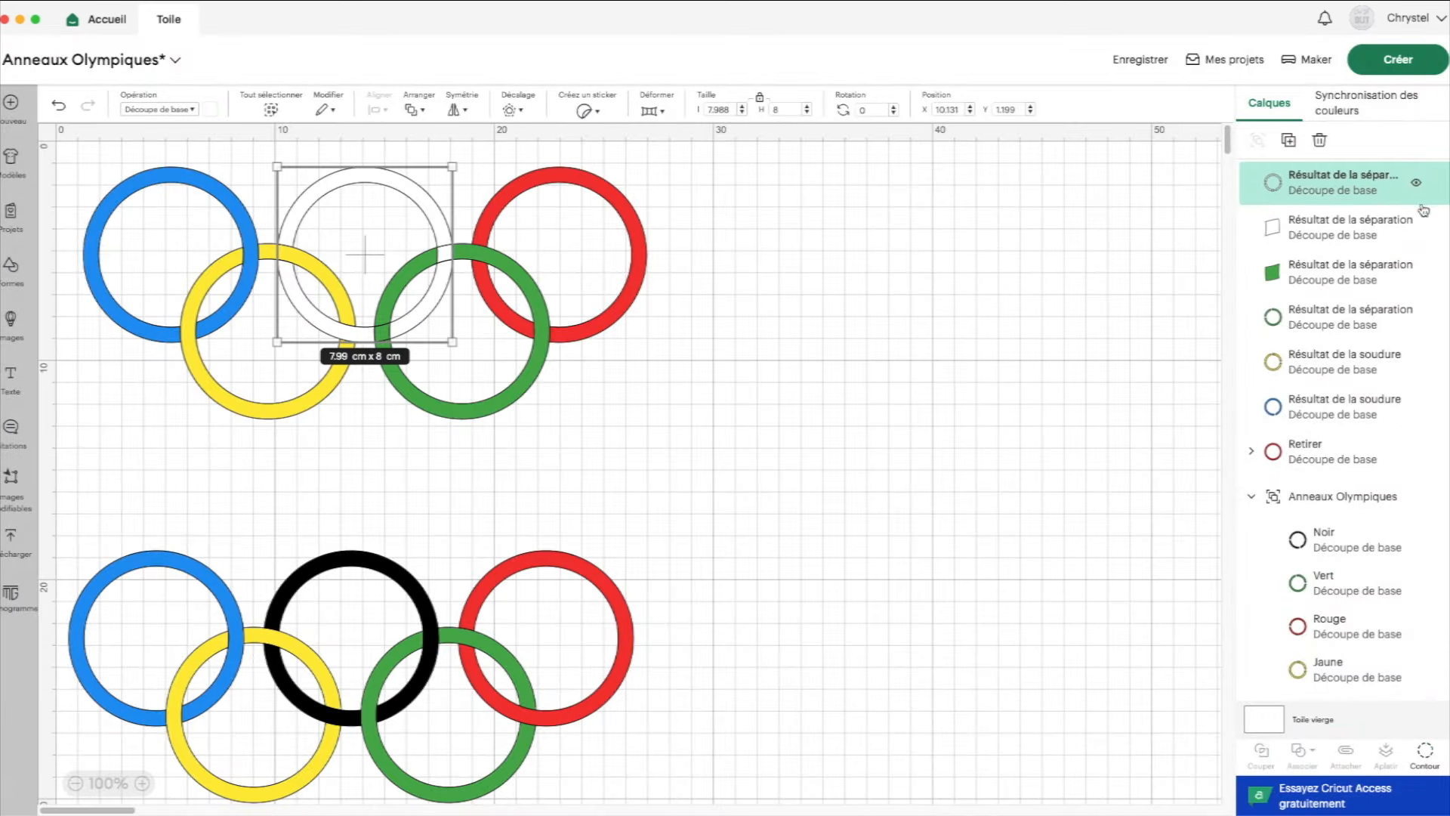
click(1415, 227)
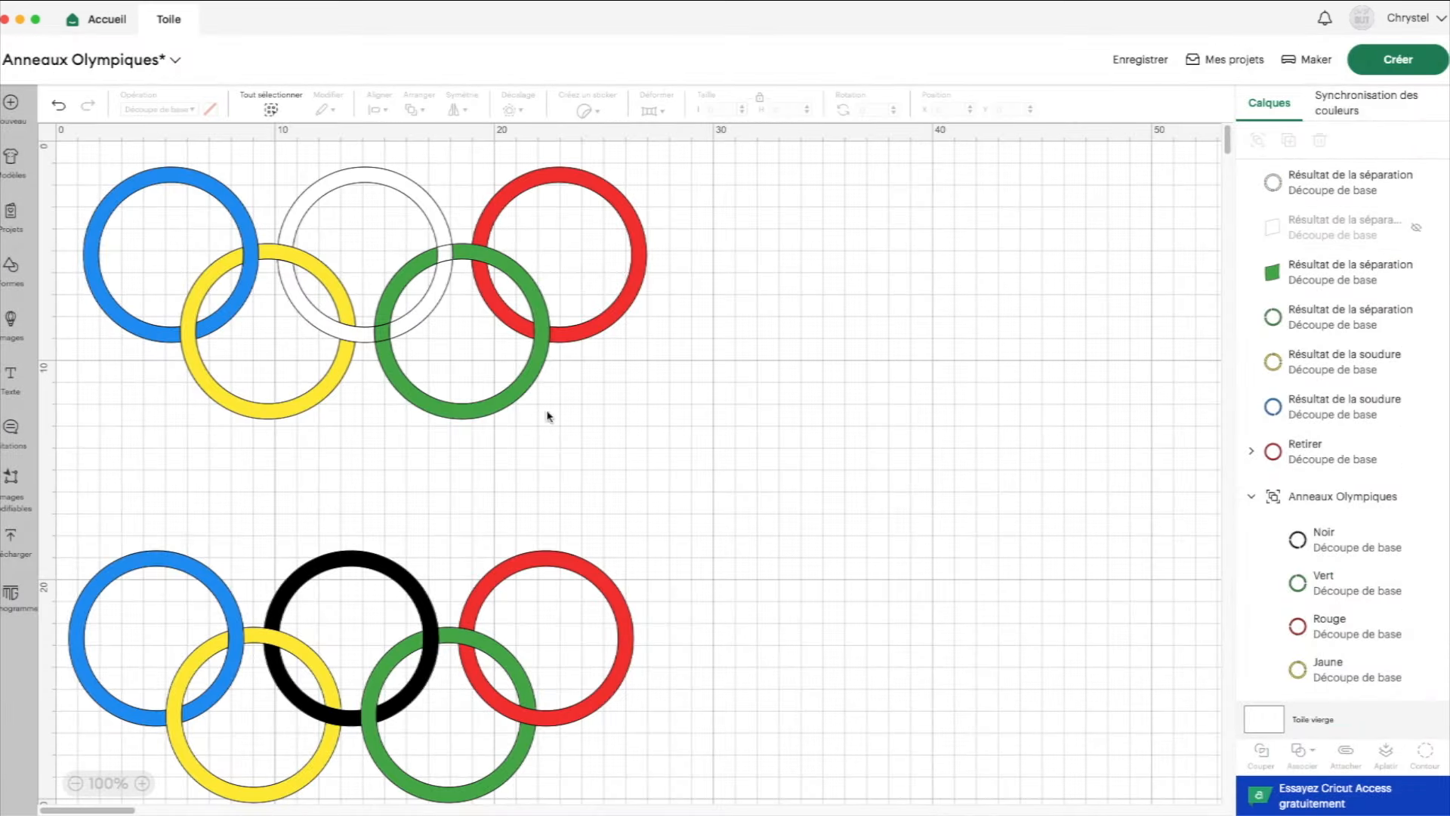
click(1411, 188)
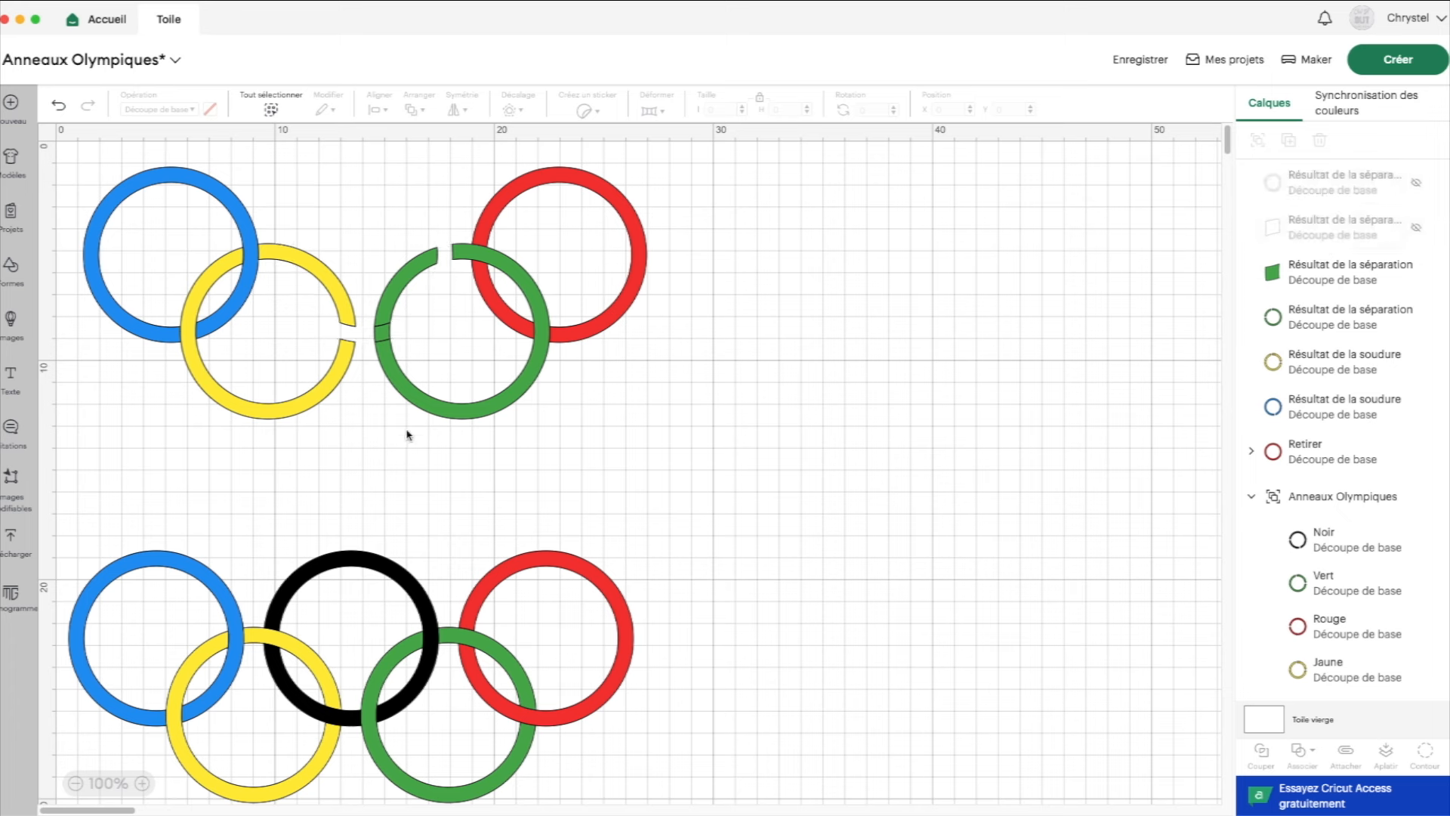
Weld the sliced green ring in the upper set with its remaining green overlap piece.
drag(458, 456, 370, 313)
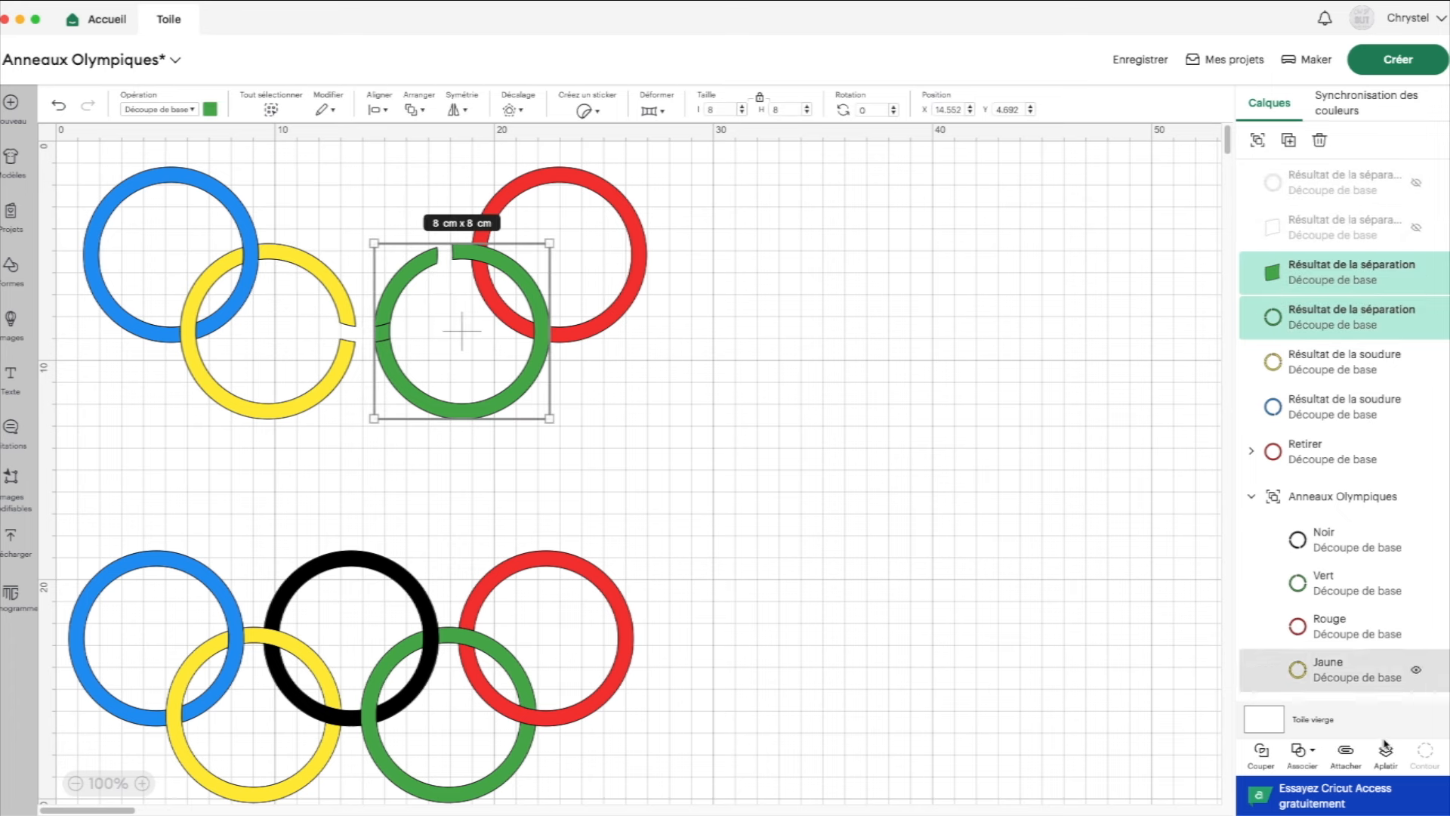
click(1300, 751)
click(1346, 582)
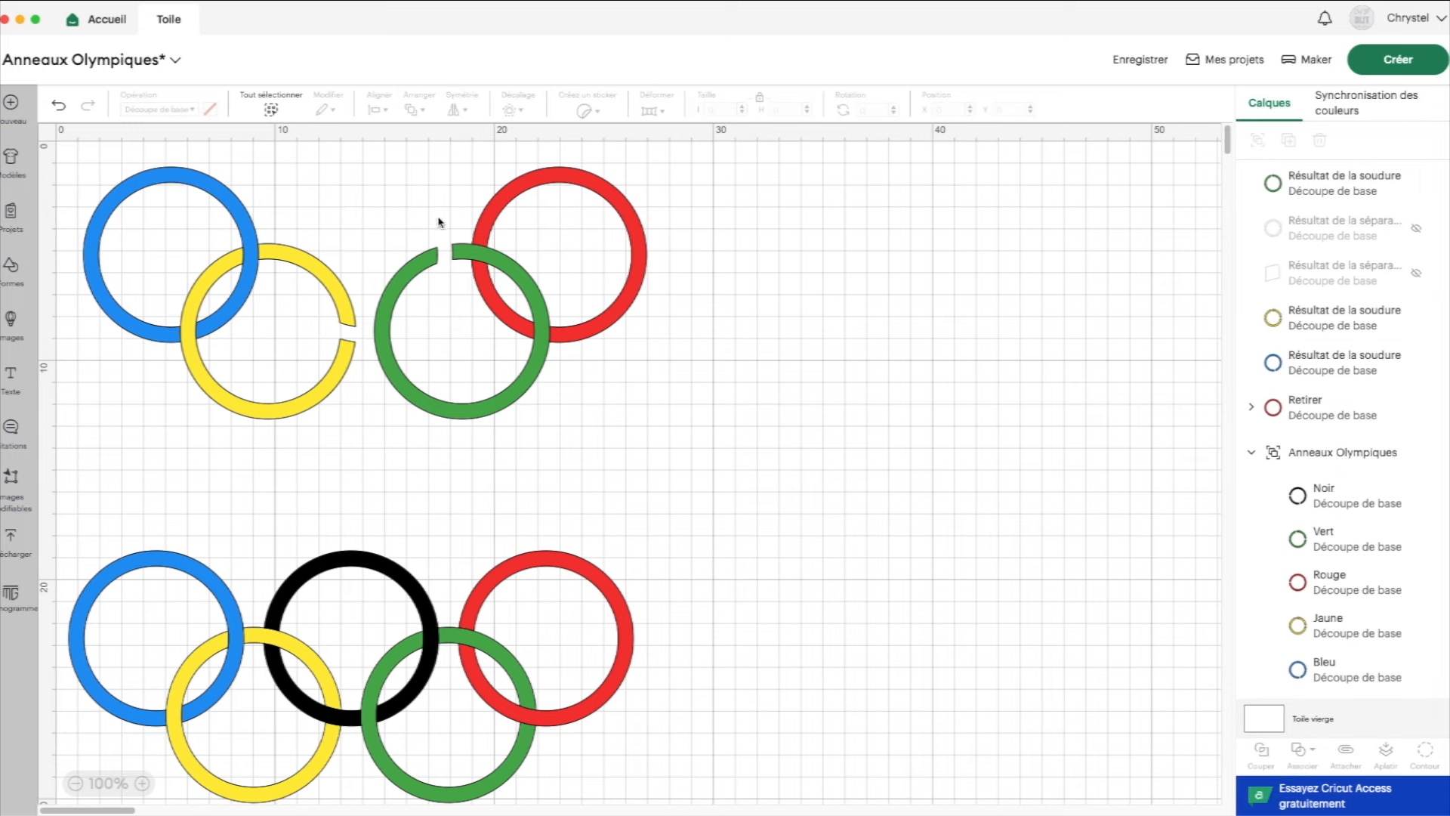
Show the sliced white ring and its overlap piece again, and hide the welded green ring.
click(1416, 228)
click(1416, 274)
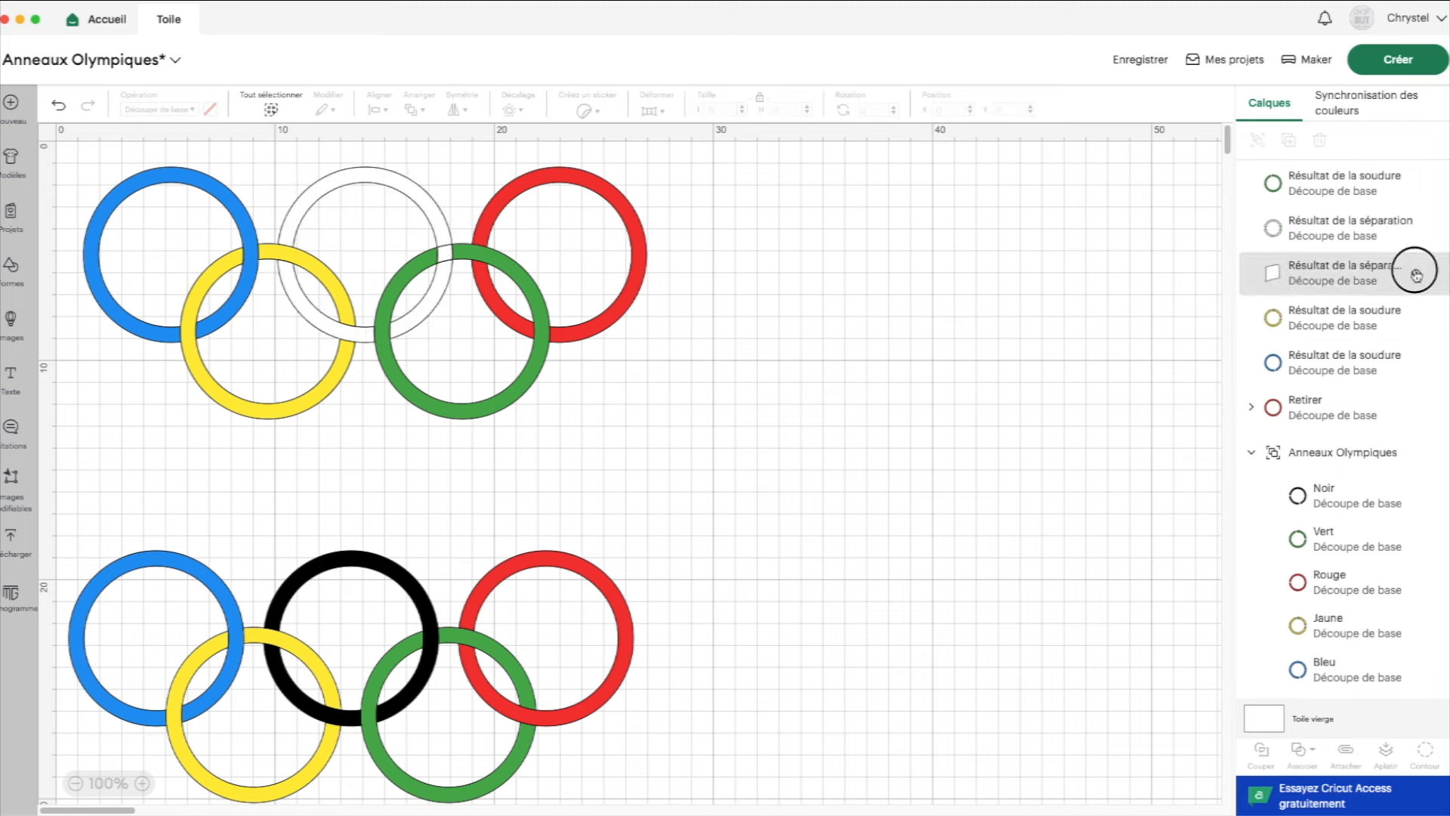
click(1417, 186)
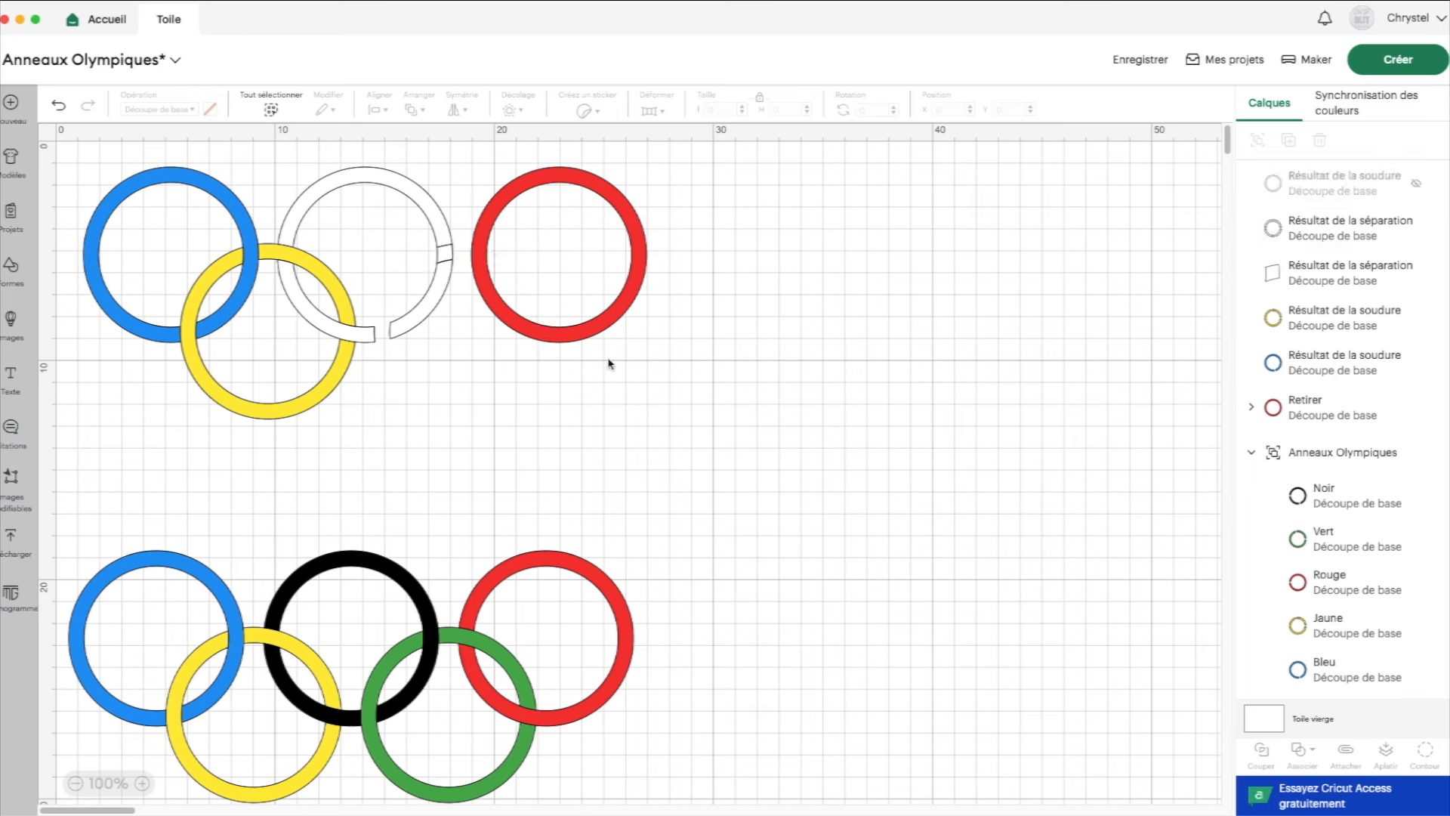
Weld the sliced white ring with its remaining overlap piece.
click(442, 233)
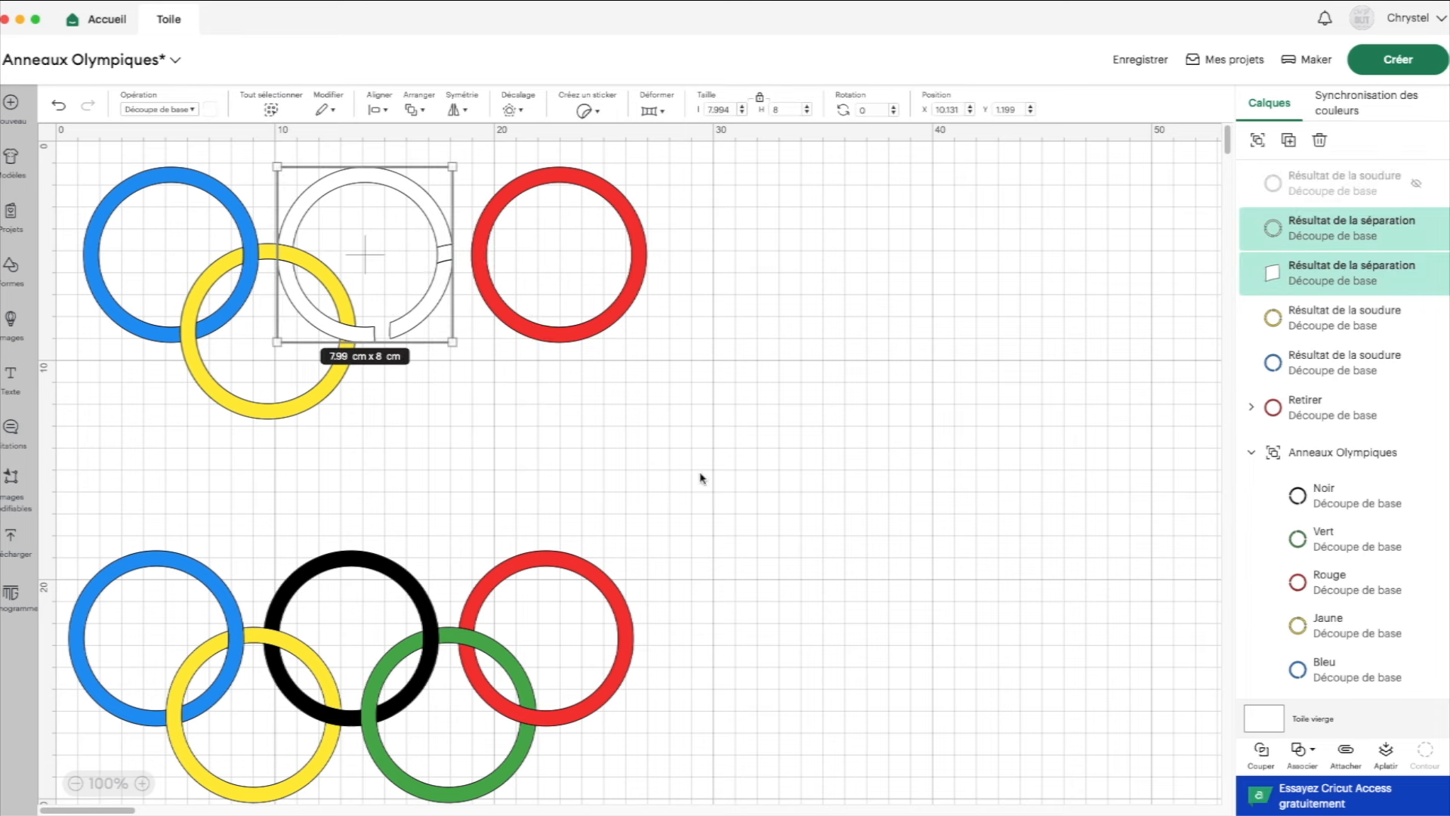
click(1299, 751)
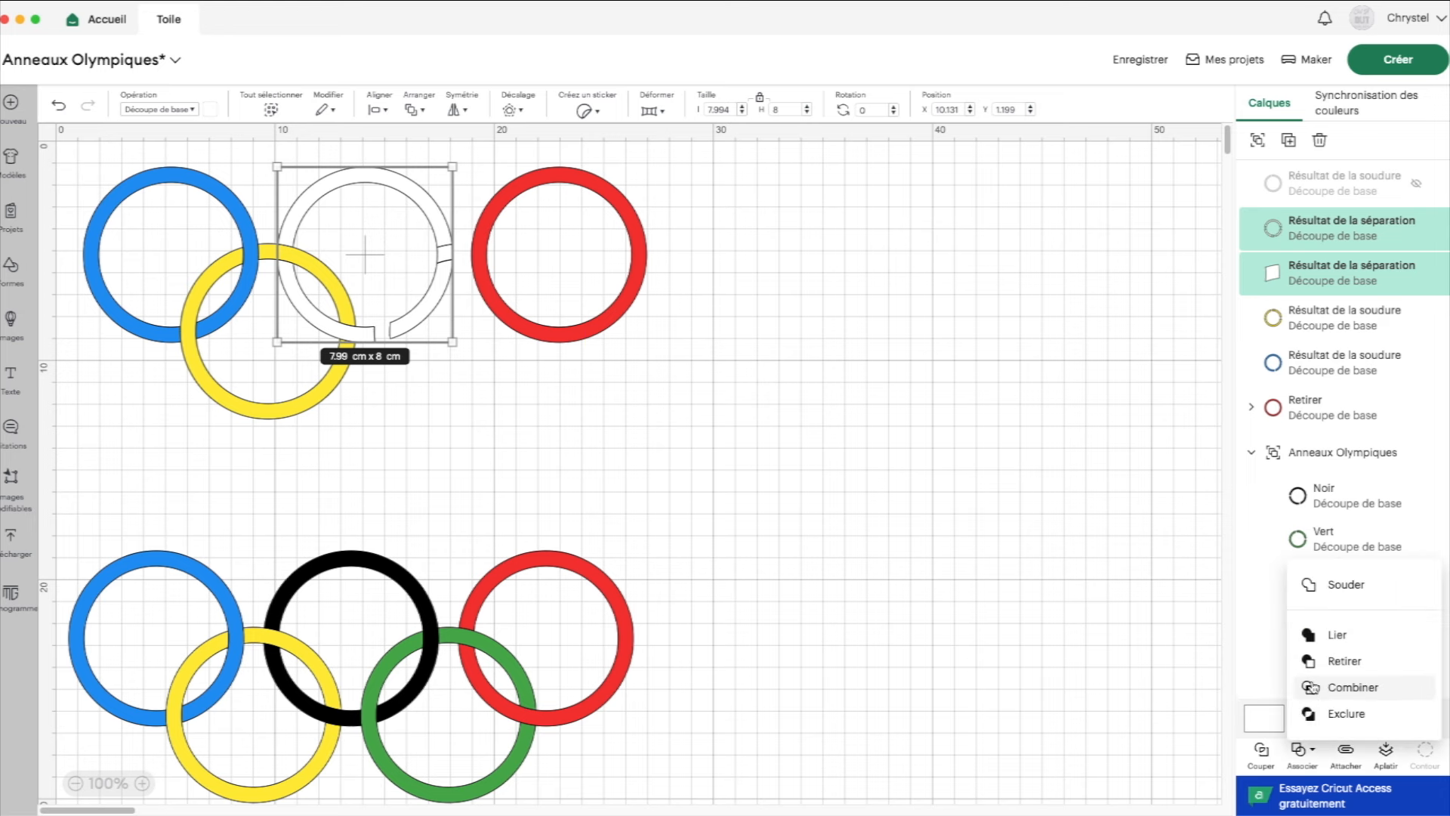
click(1313, 587)
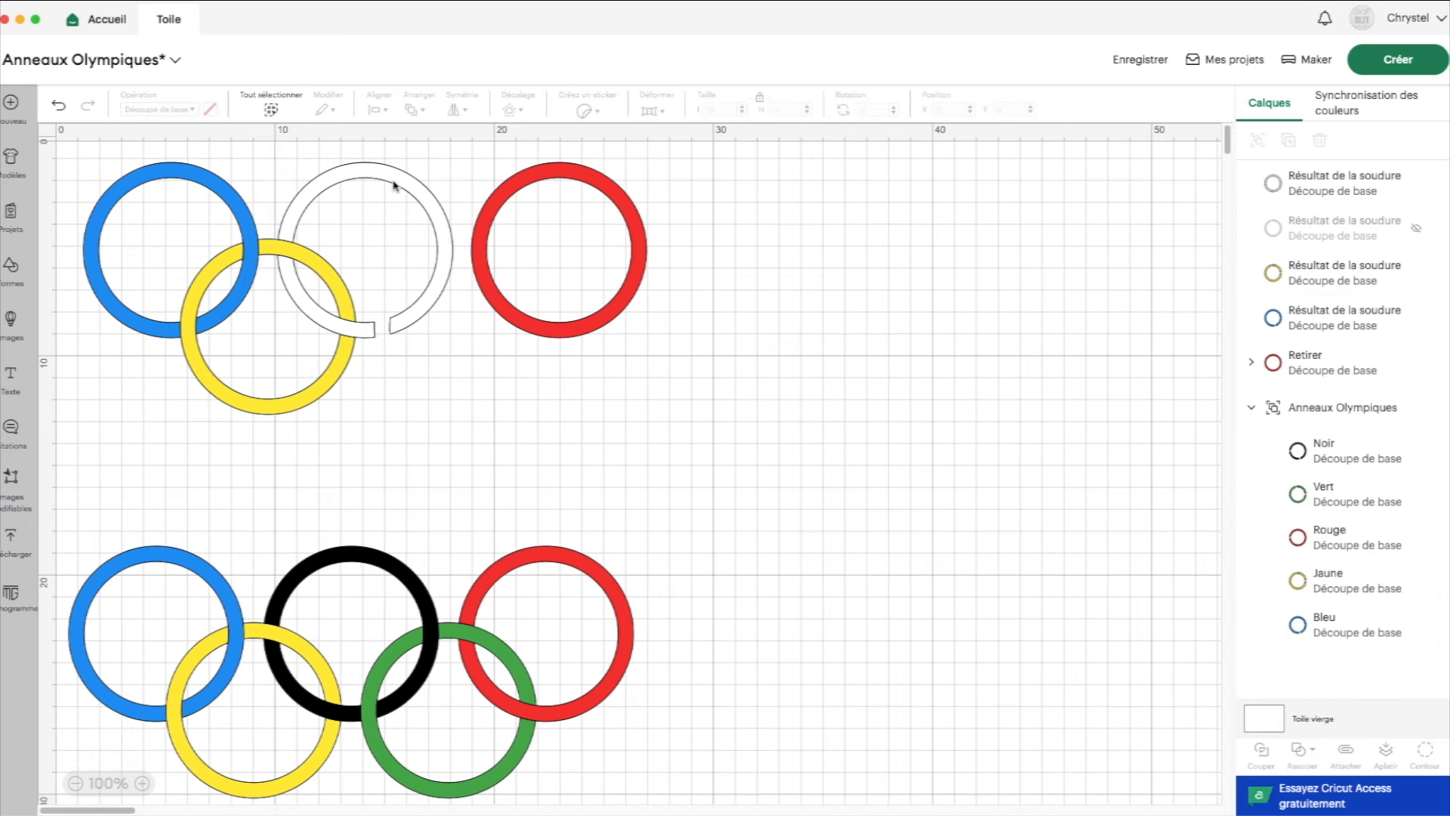
Colour the welded white ring black and show the welded green ring again.
scroll(427, 280, up, 1)
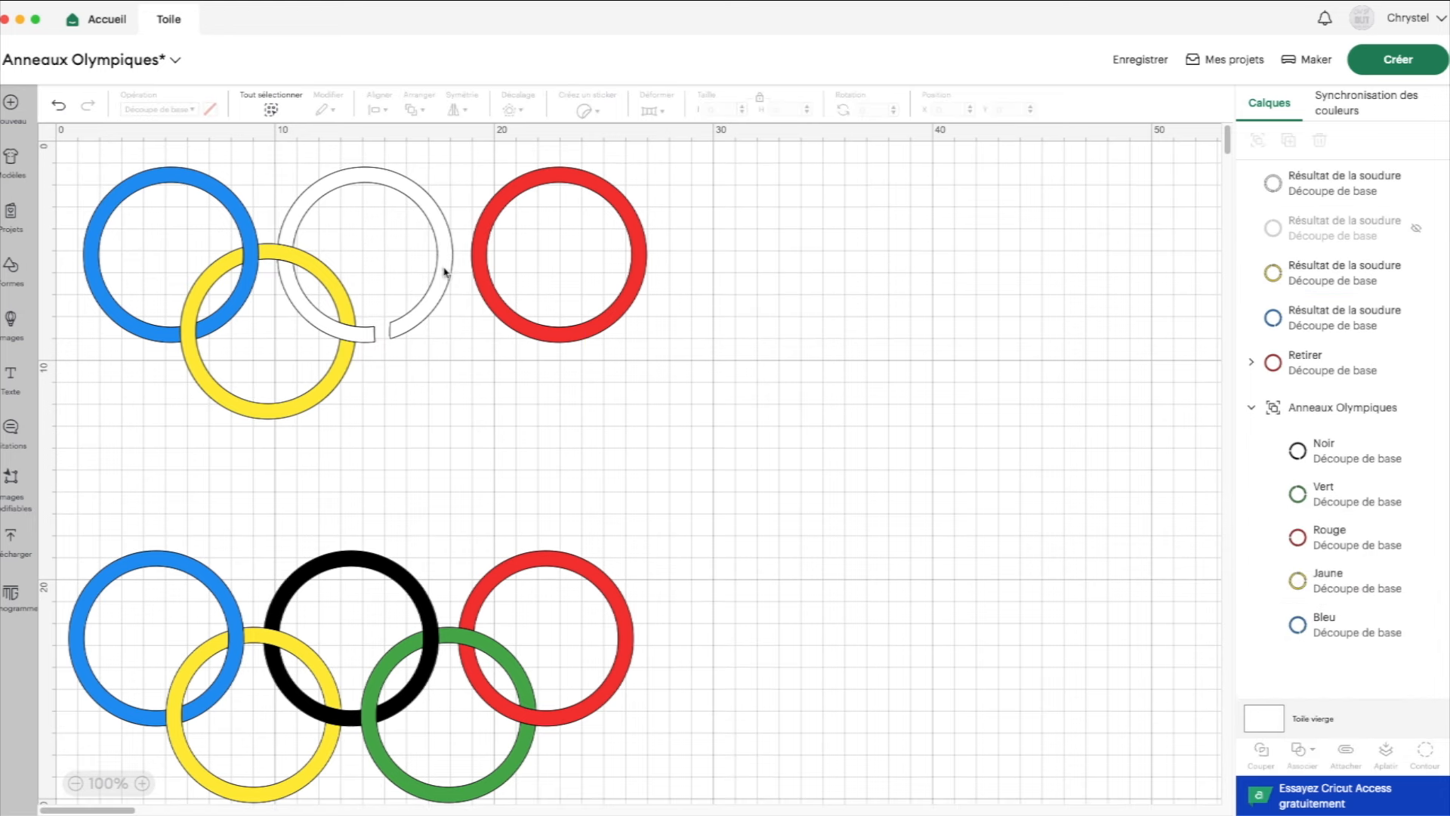
click(352, 173)
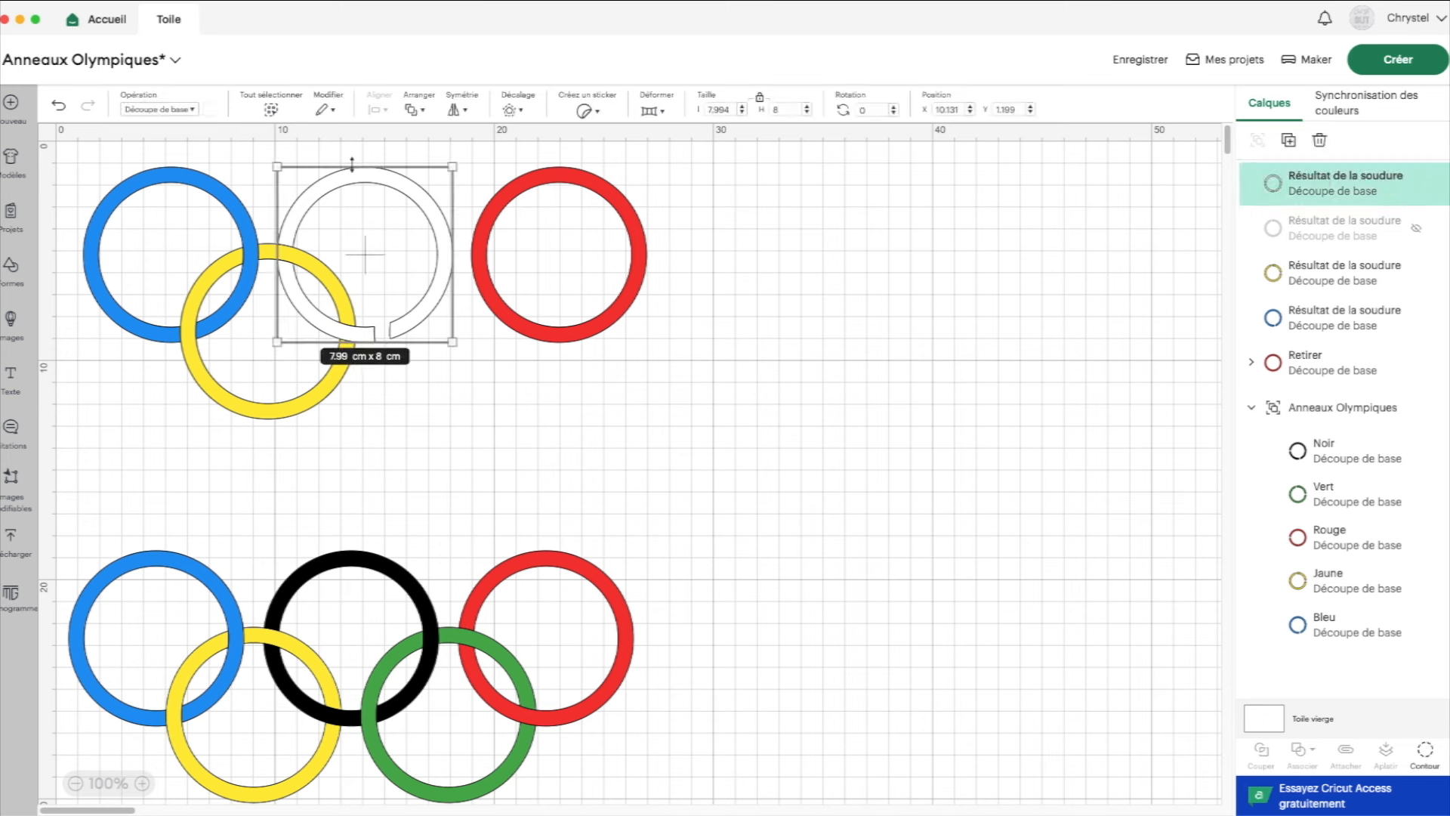
click(210, 109)
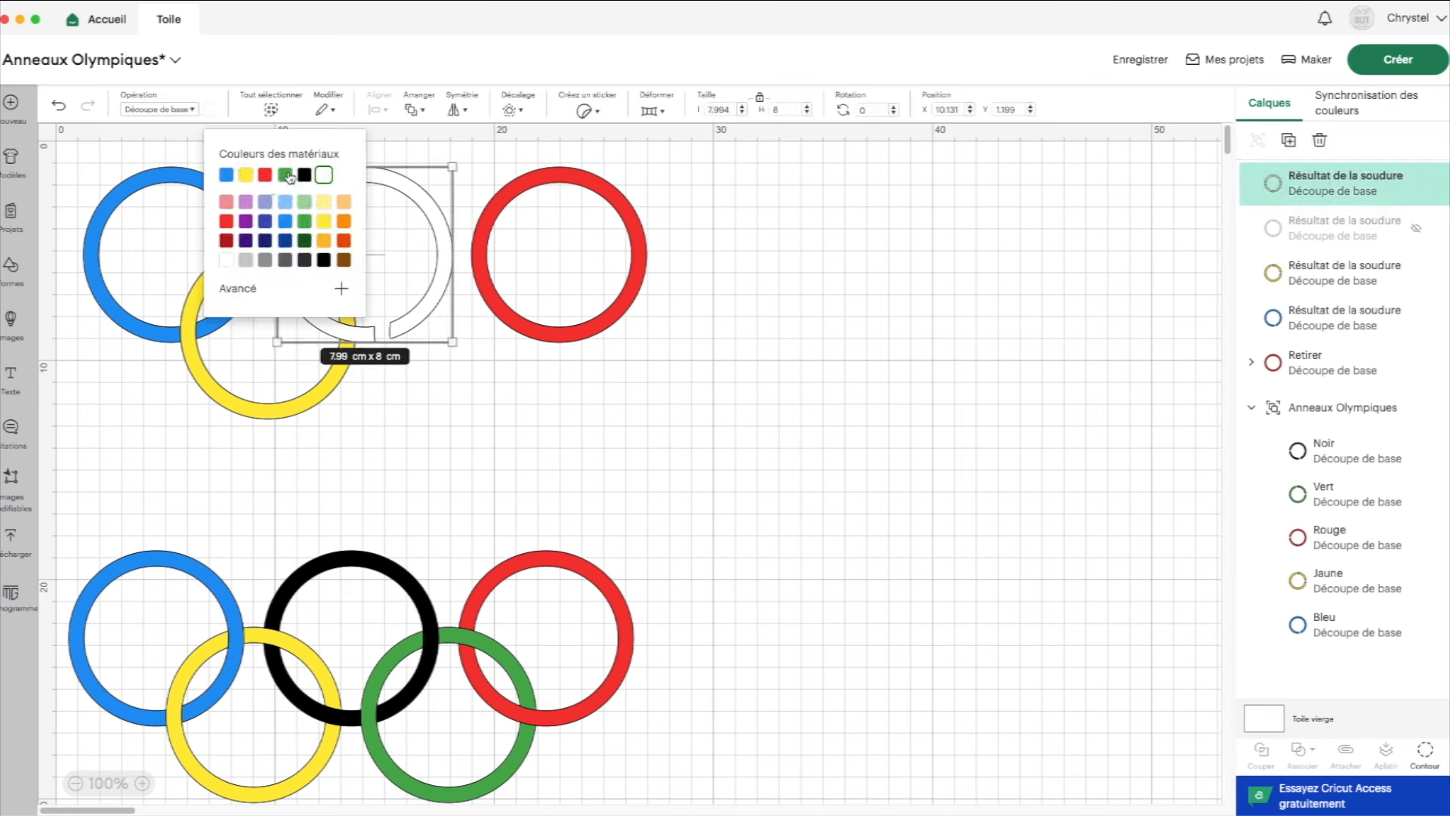
click(304, 175)
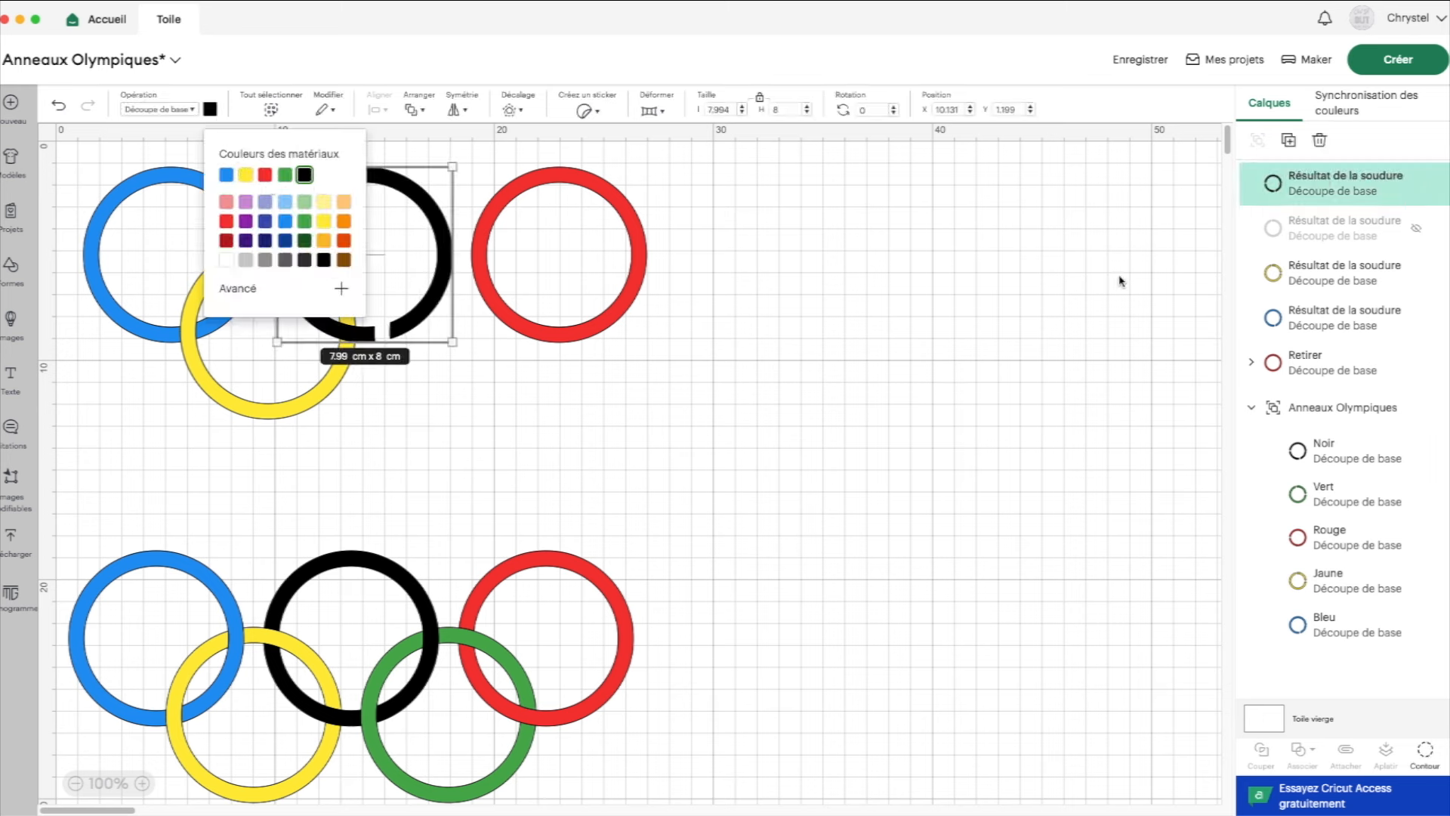
click(1417, 230)
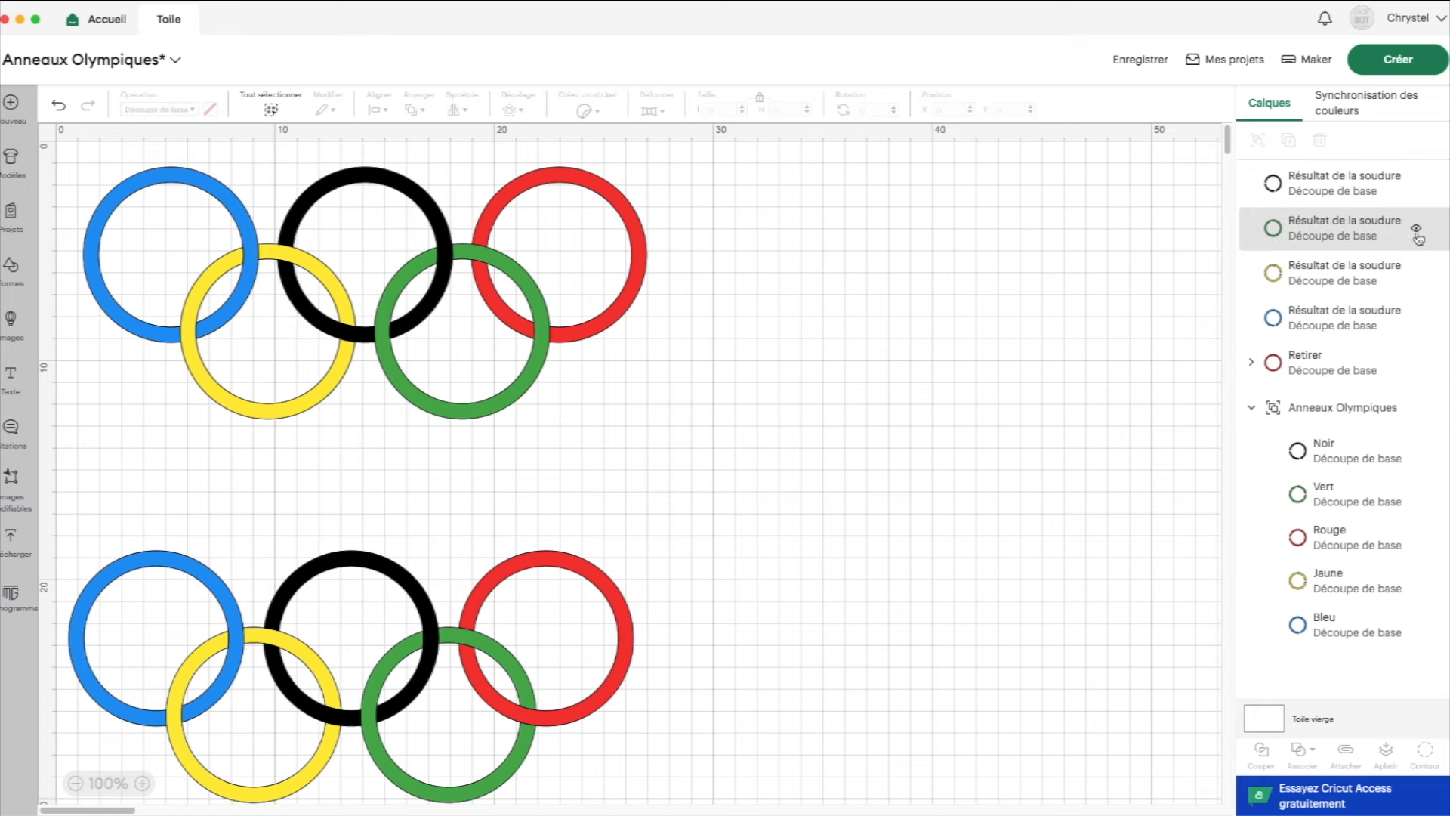
Slice the green ring with the overlapping red ring and hide the lower green overlap piece using Contour.
drag(699, 358, 509, 281)
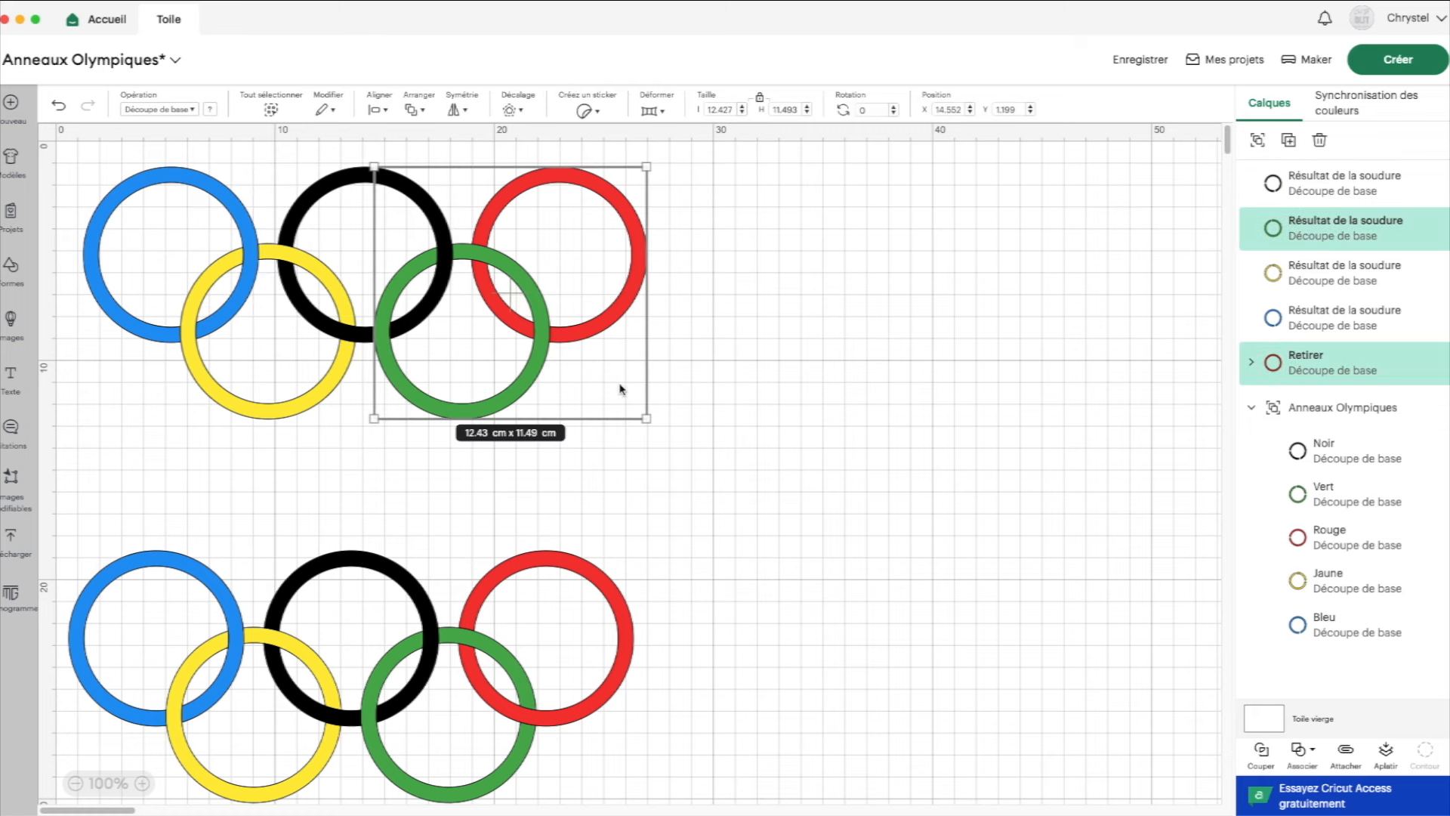
click(1263, 755)
click(1346, 233)
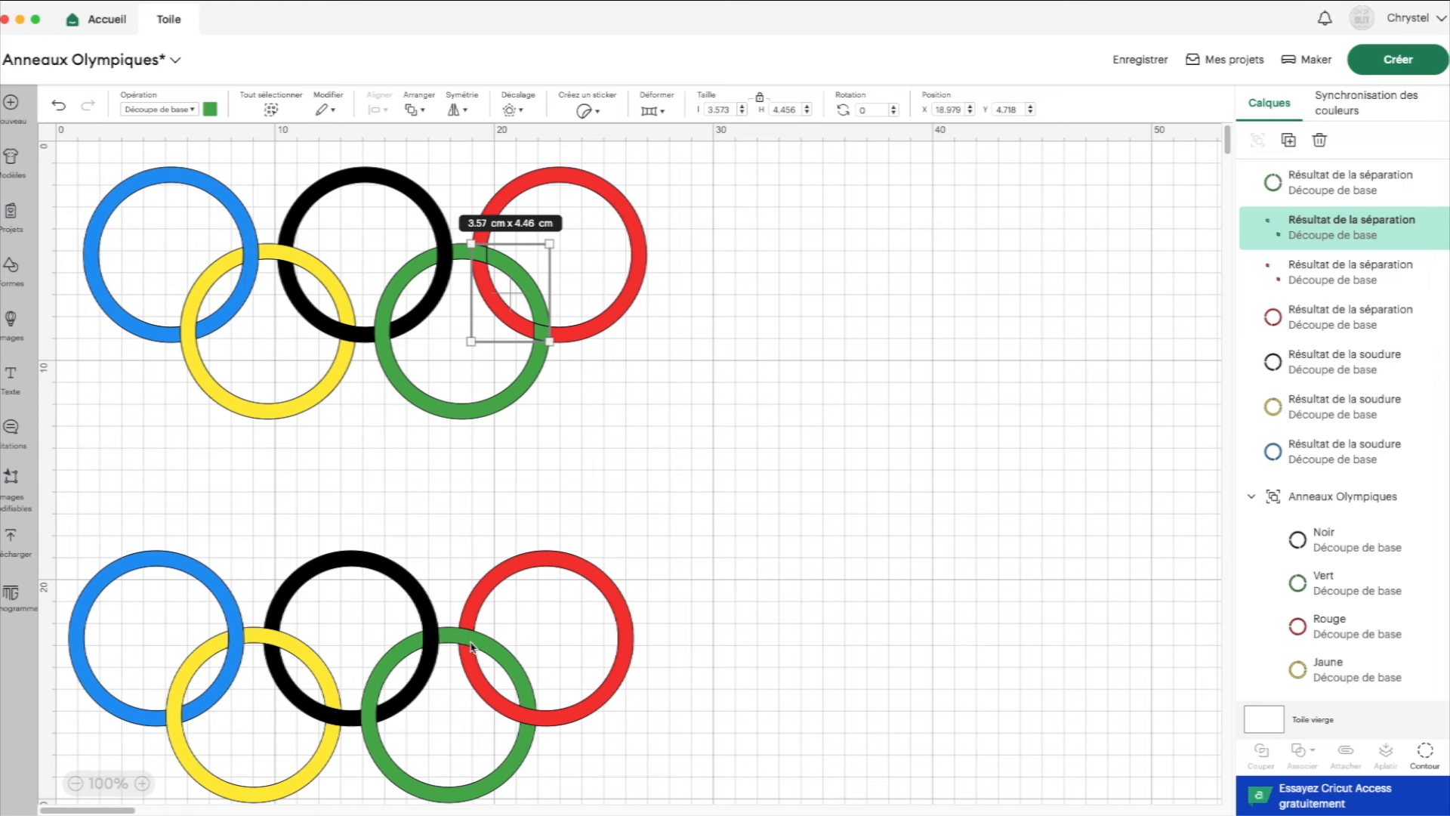
click(1424, 751)
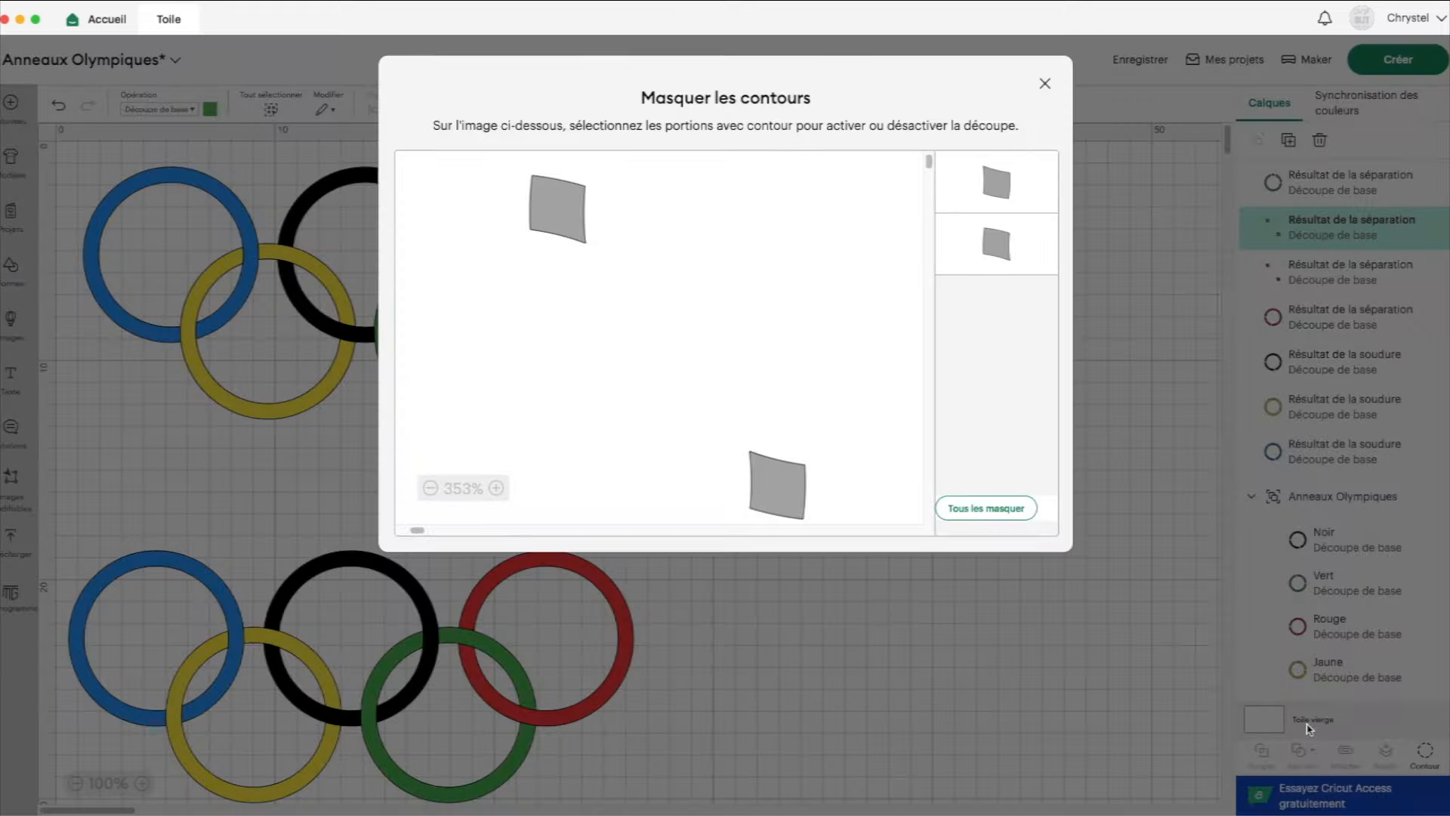
click(781, 498)
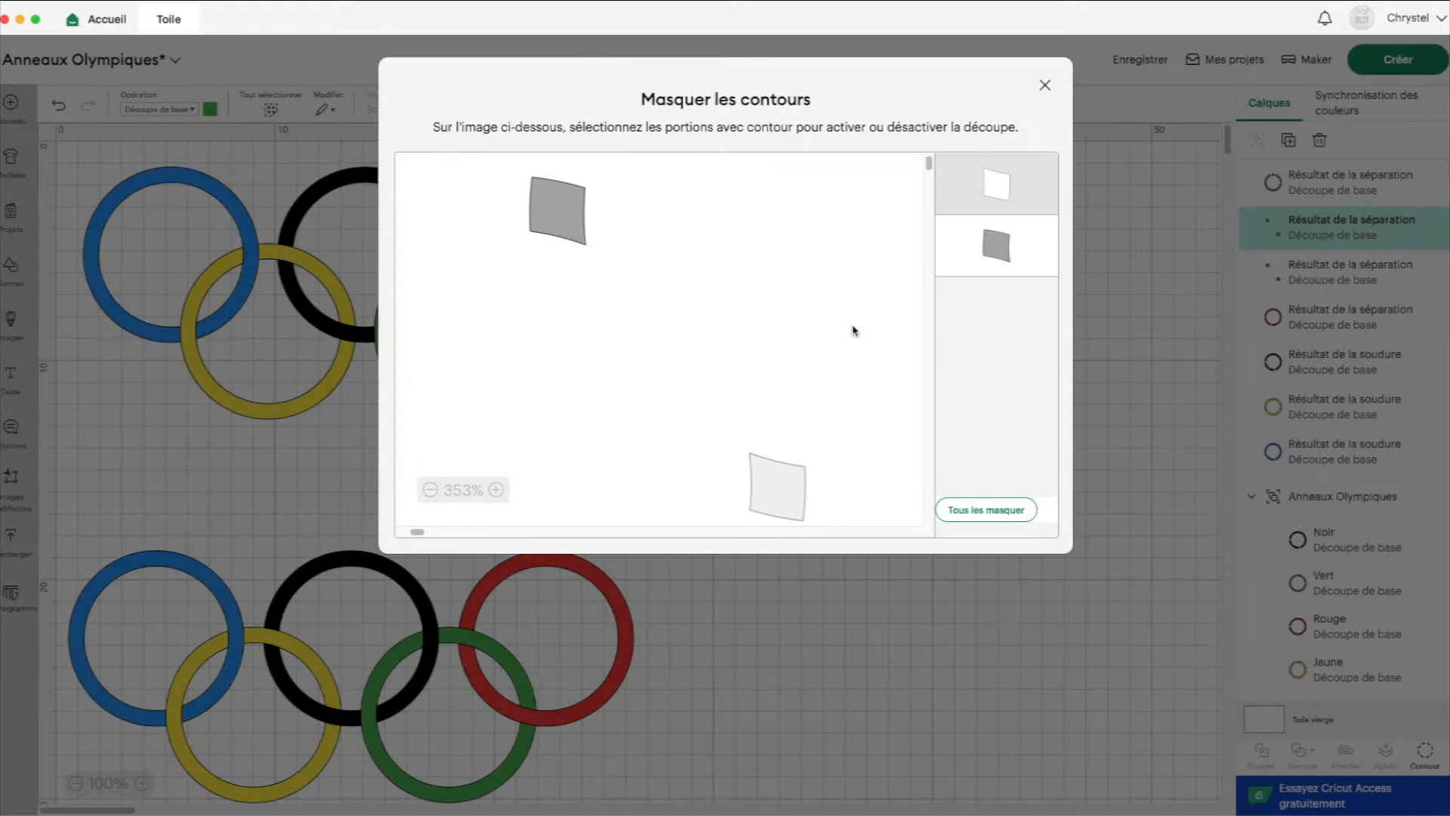
click(1047, 85)
Hide the upper of the two red overlap pieces using Contour.
click(1329, 278)
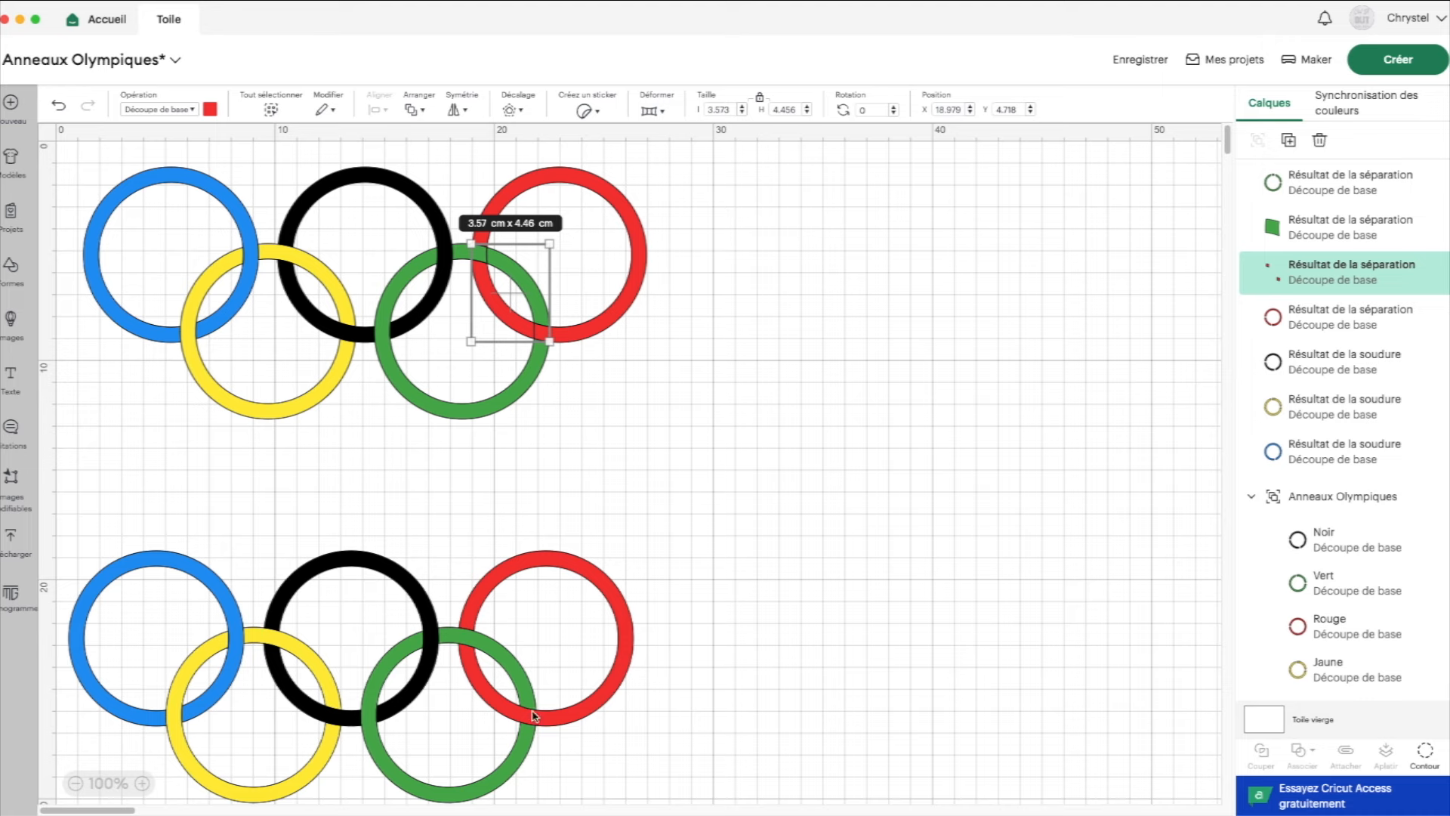
click(1425, 751)
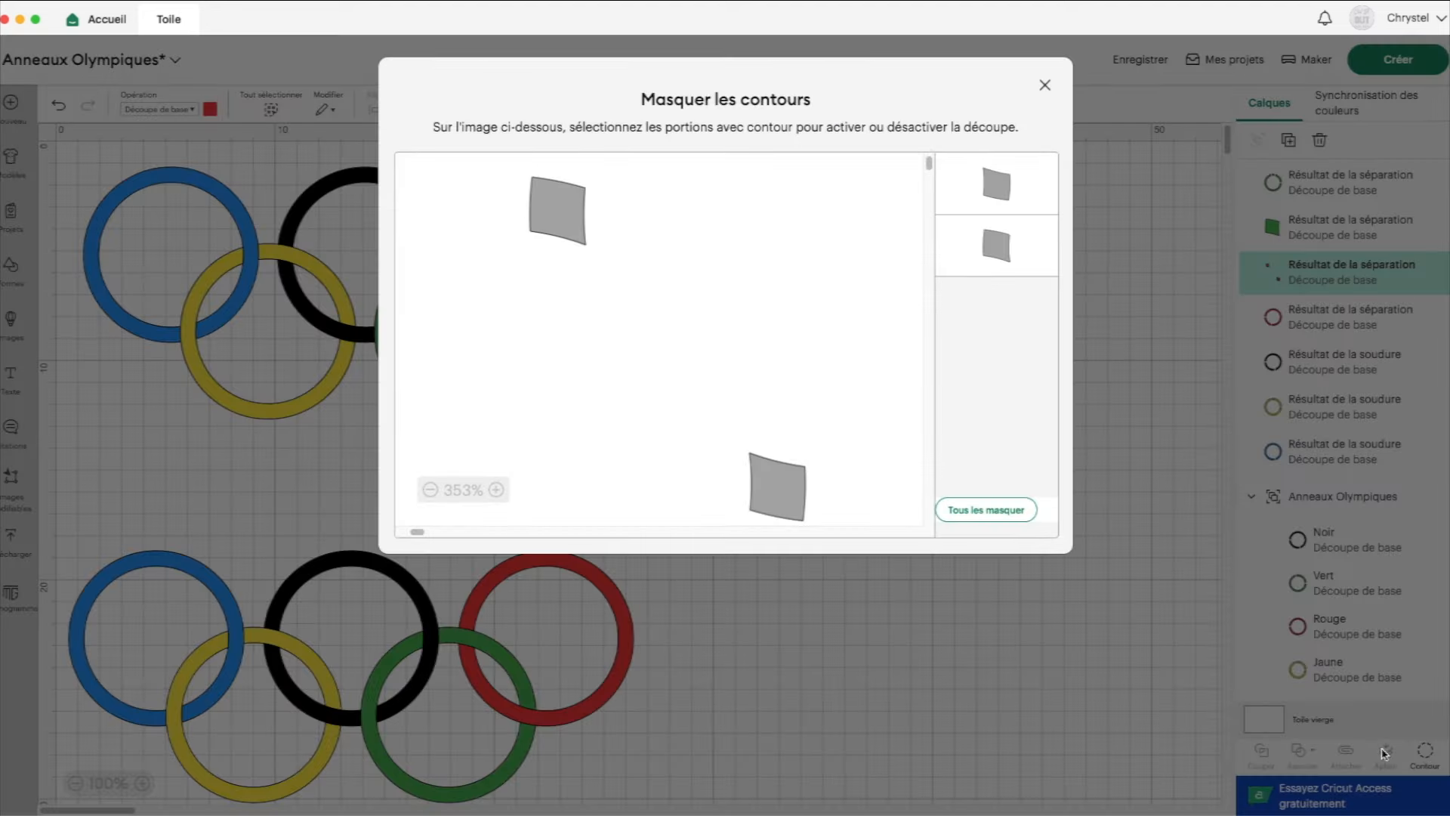
click(554, 210)
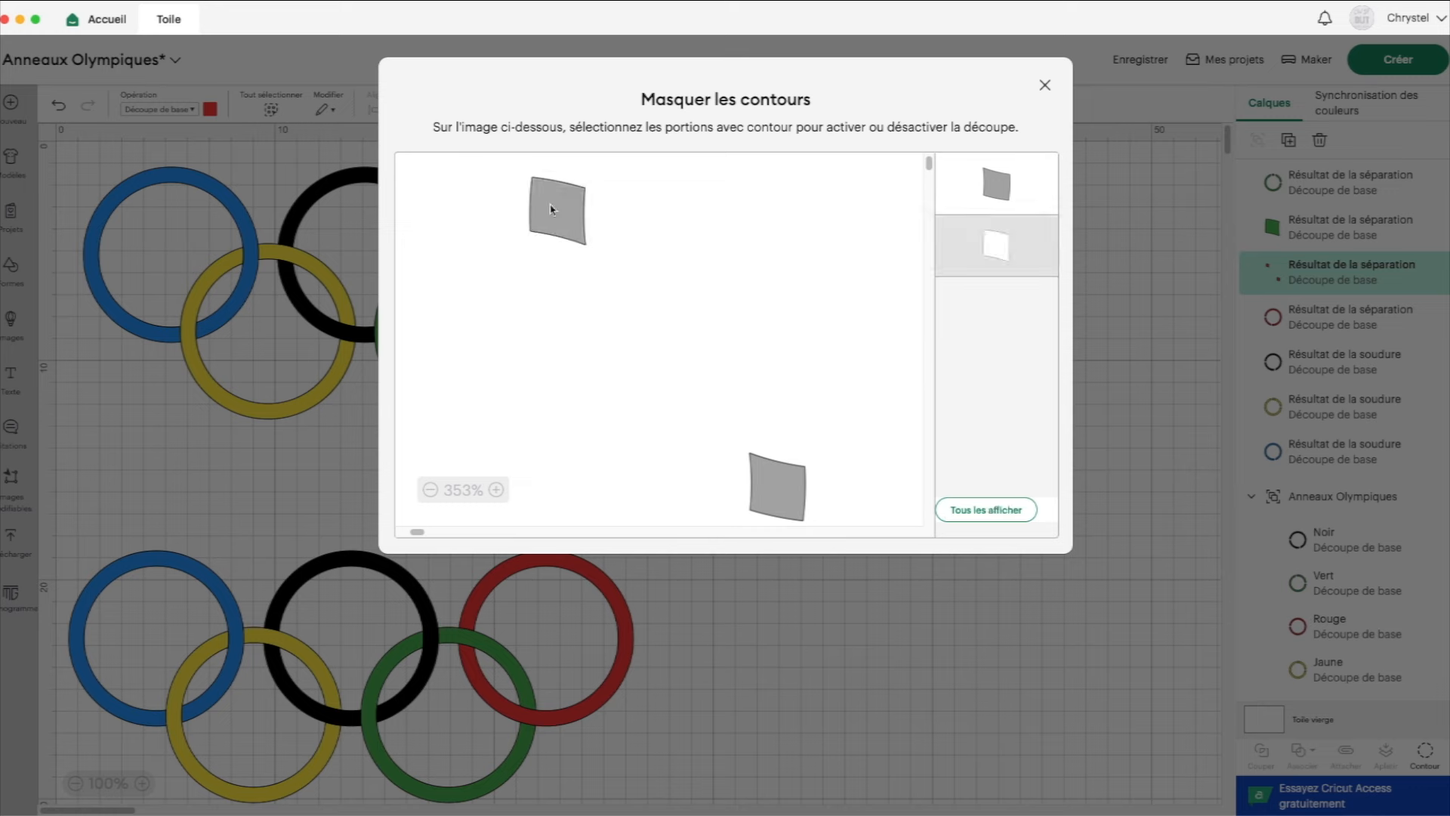
click(1044, 84)
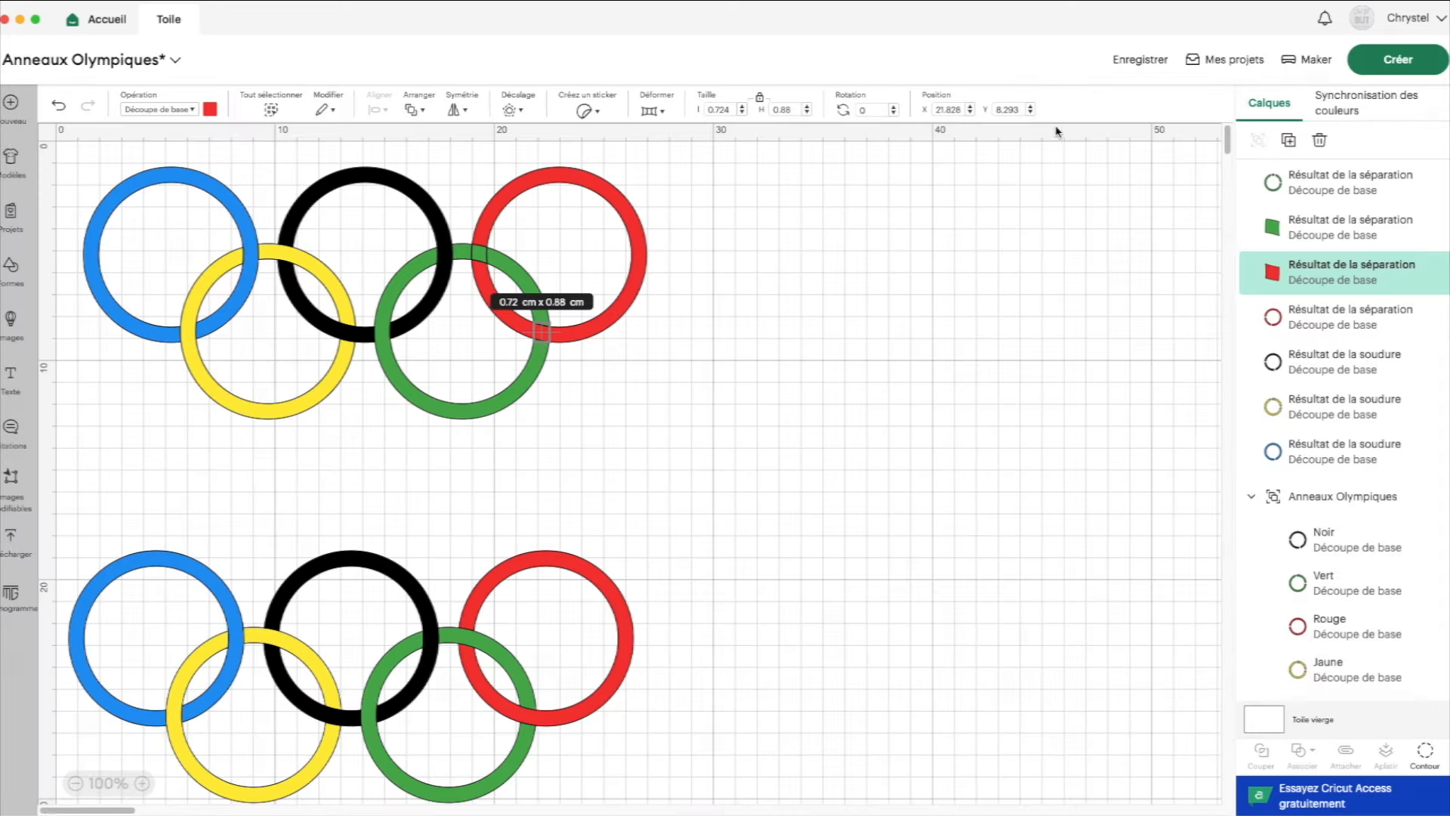
Hide the sliced red ring and its overlap piece, and weld the green ring with its remaining overlap piece.
click(1417, 275)
click(1416, 317)
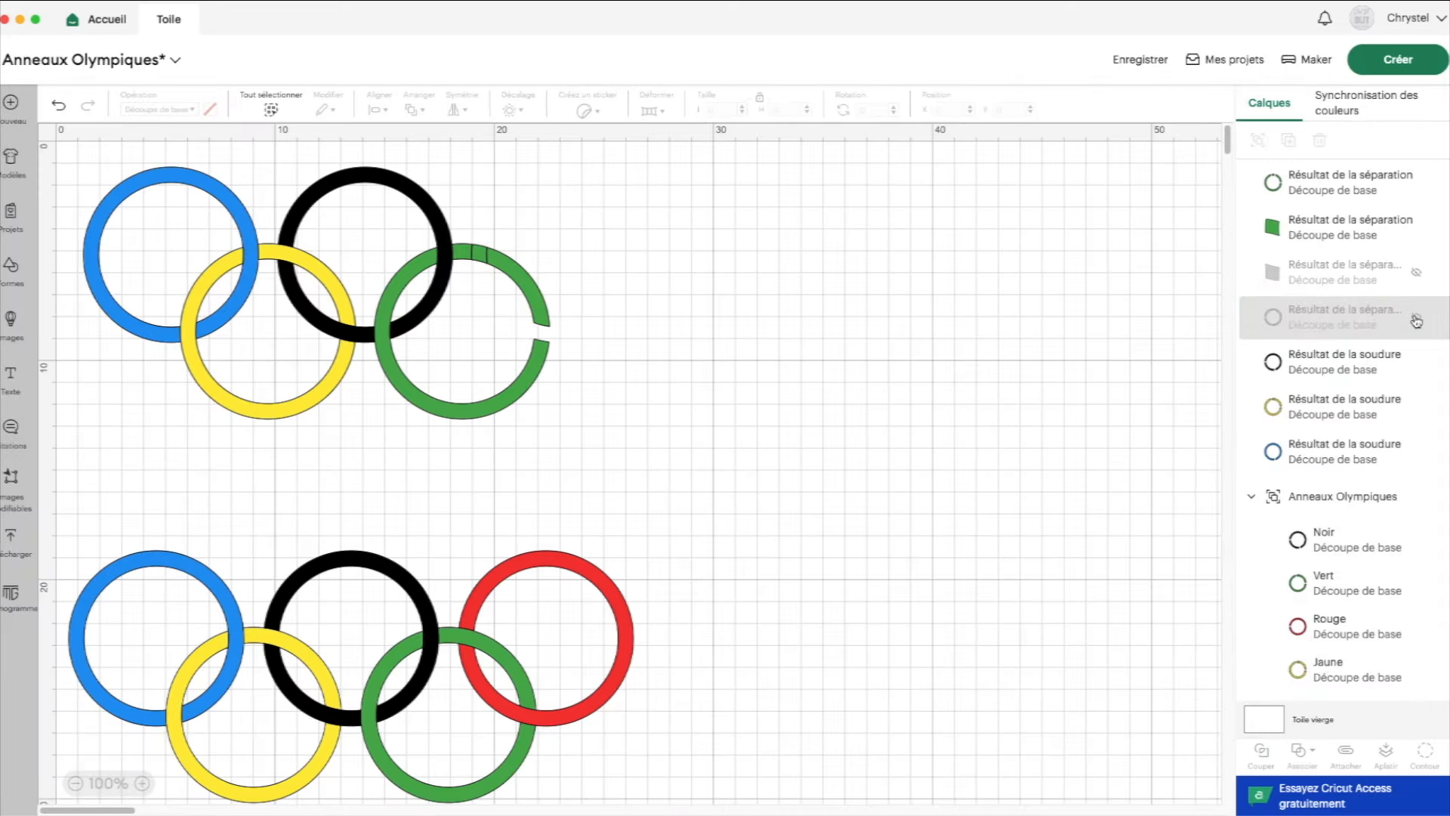
drag(611, 423, 464, 203)
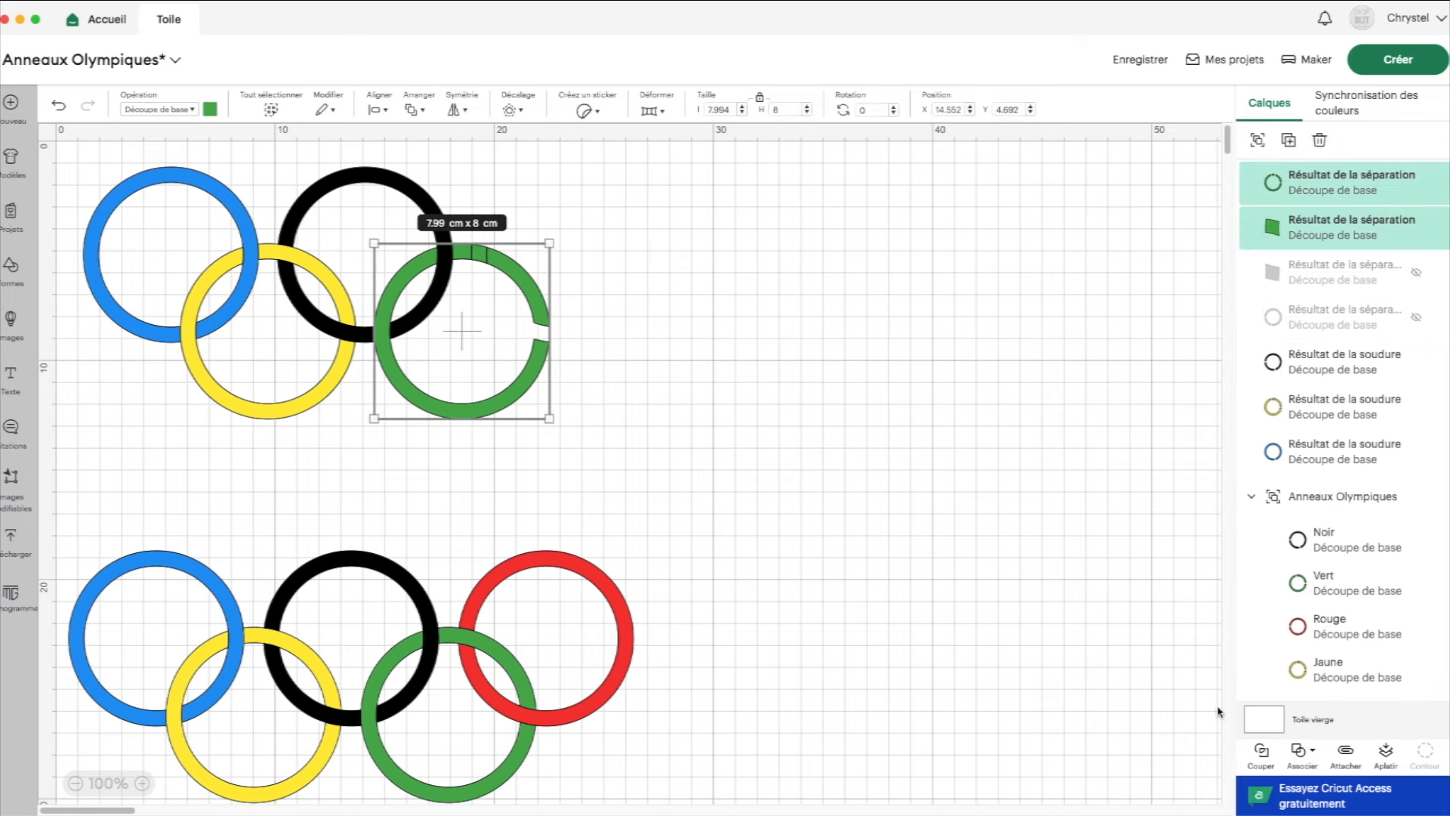
click(1300, 749)
click(1338, 582)
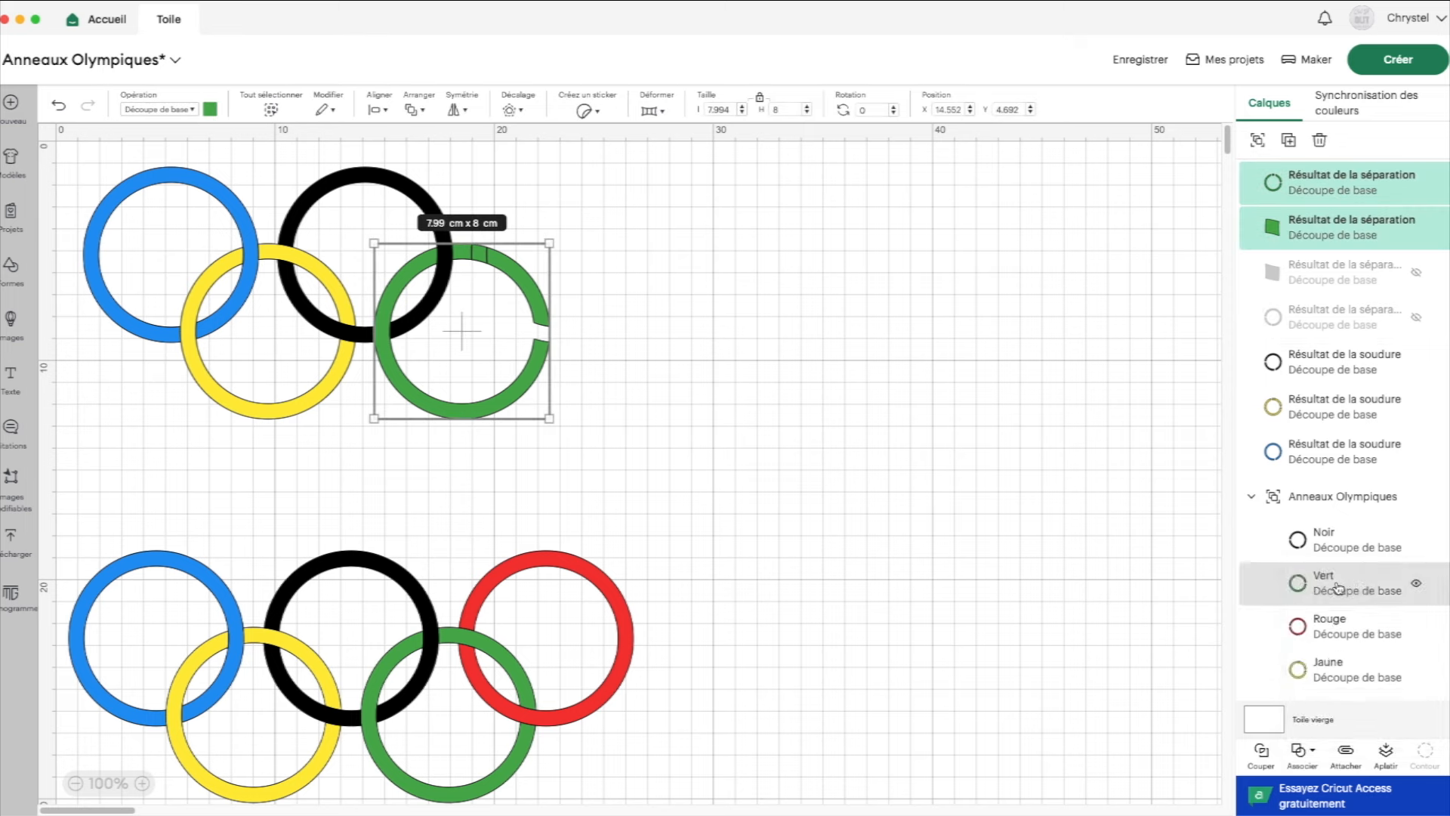
Show the red overlap piece and the sliced red ring again, and hide the welded green ring.
click(1414, 223)
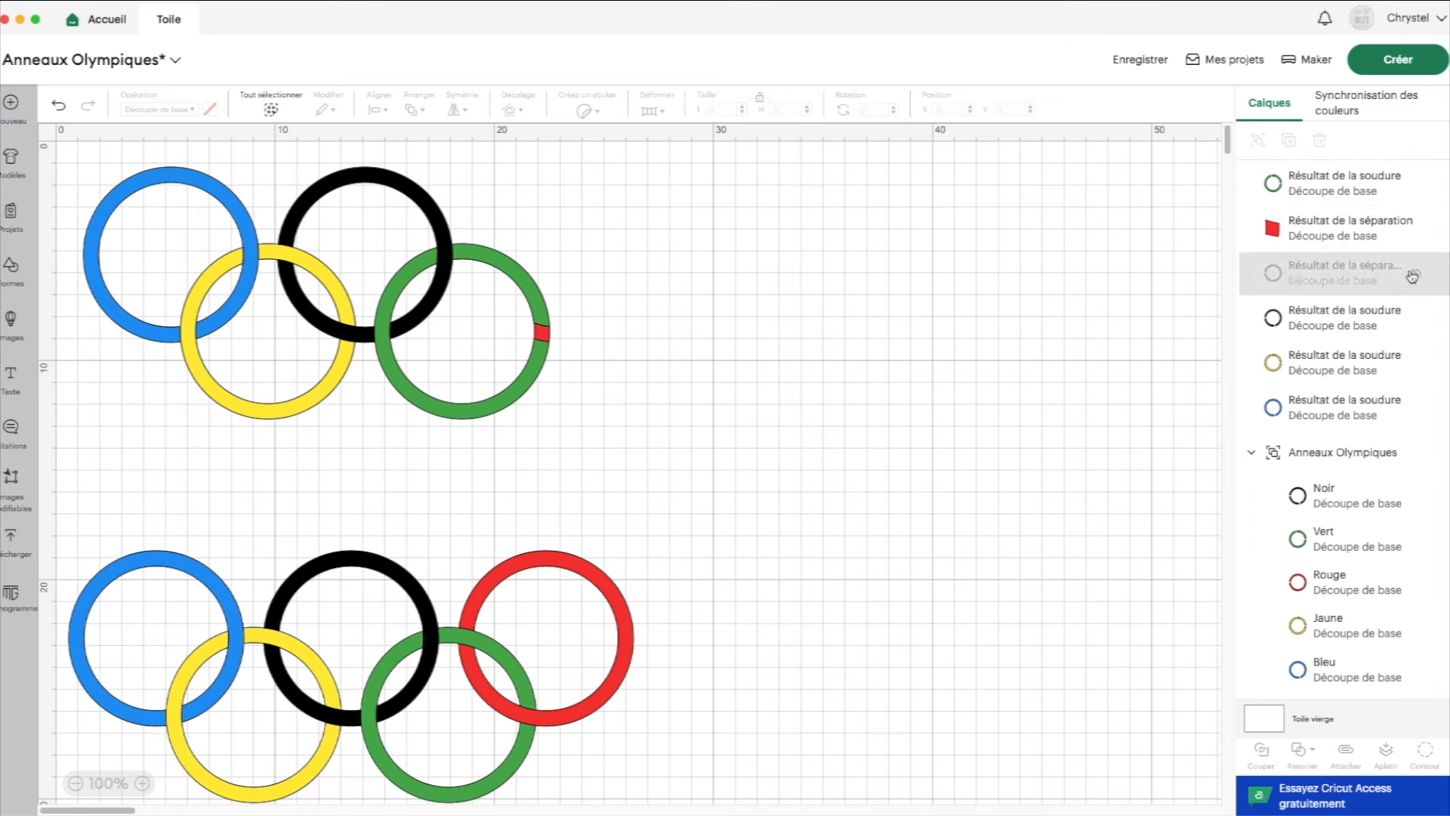
click(1411, 277)
click(1415, 182)
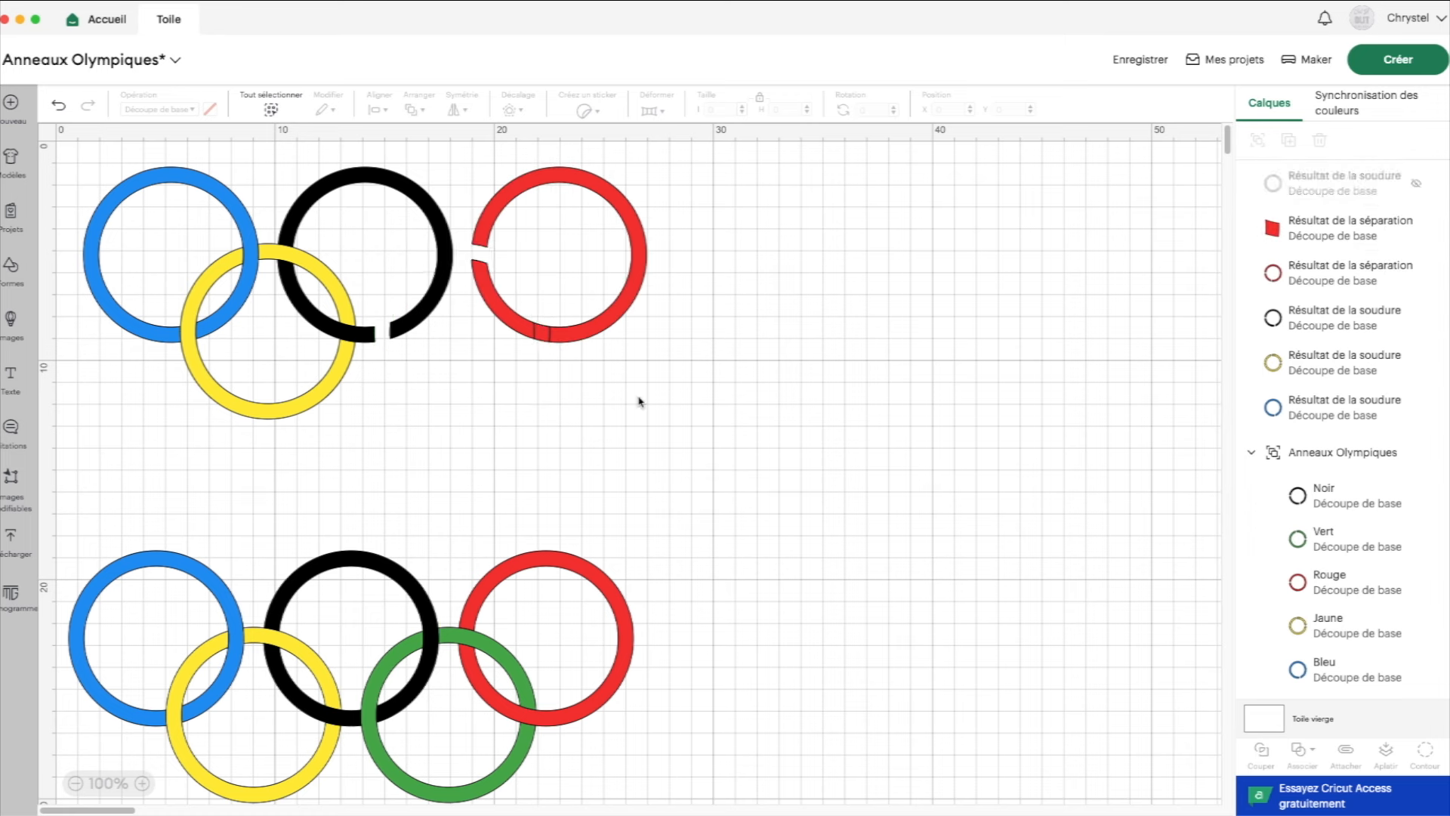
Weld the sliced red ring with its overlap piece and show the welded green ring again.
drag(573, 404, 537, 294)
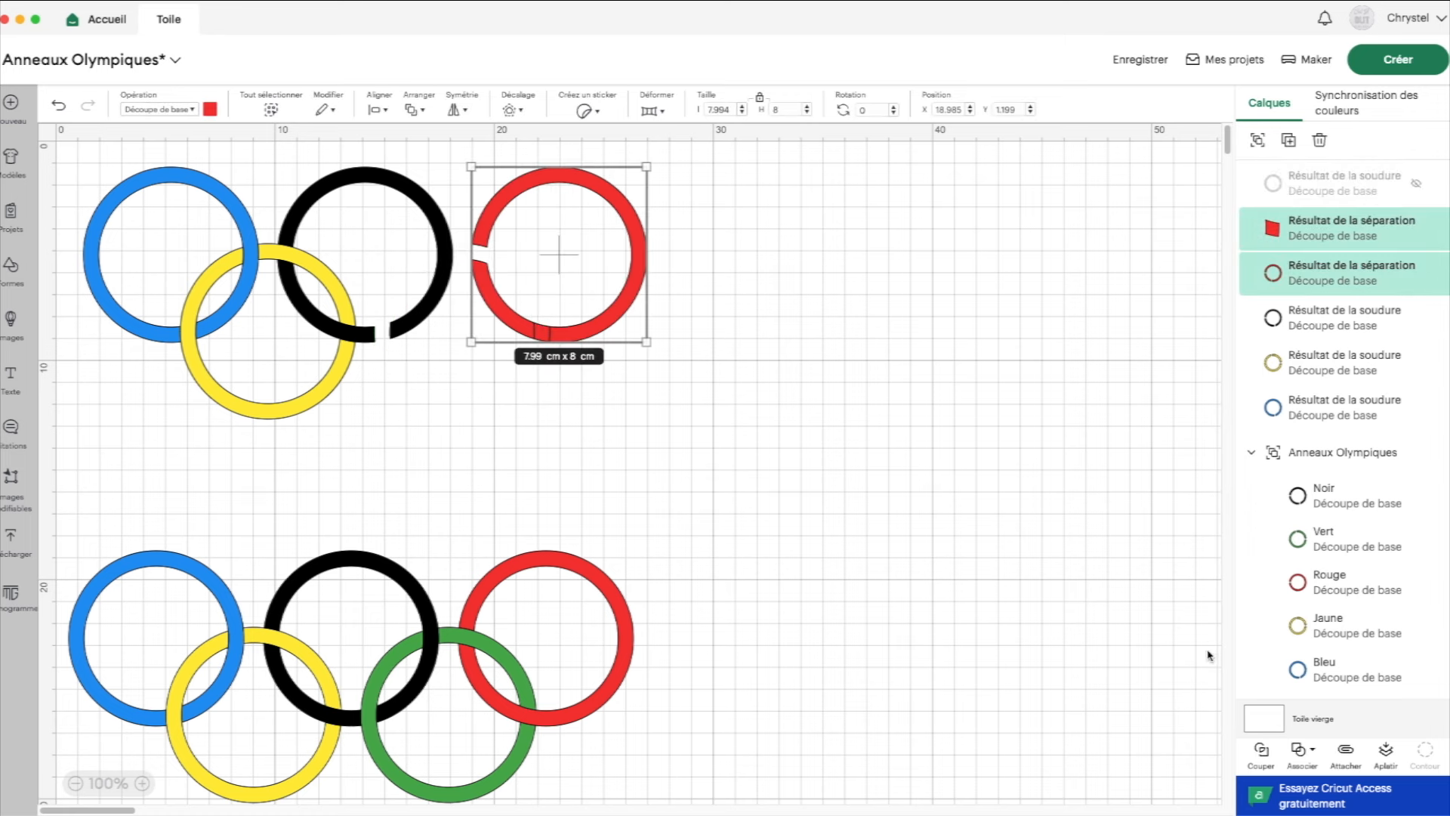
click(1299, 752)
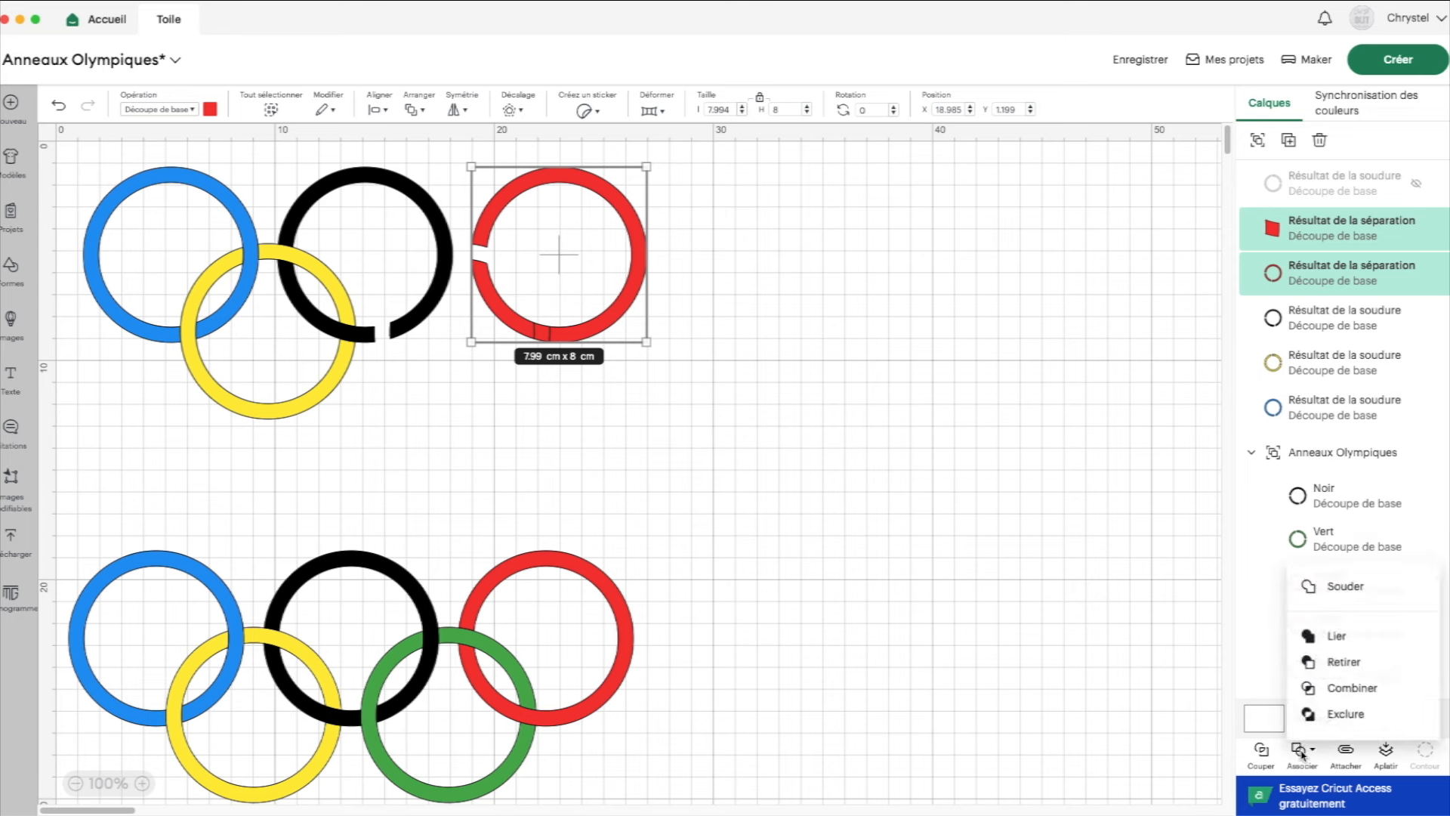
click(1350, 590)
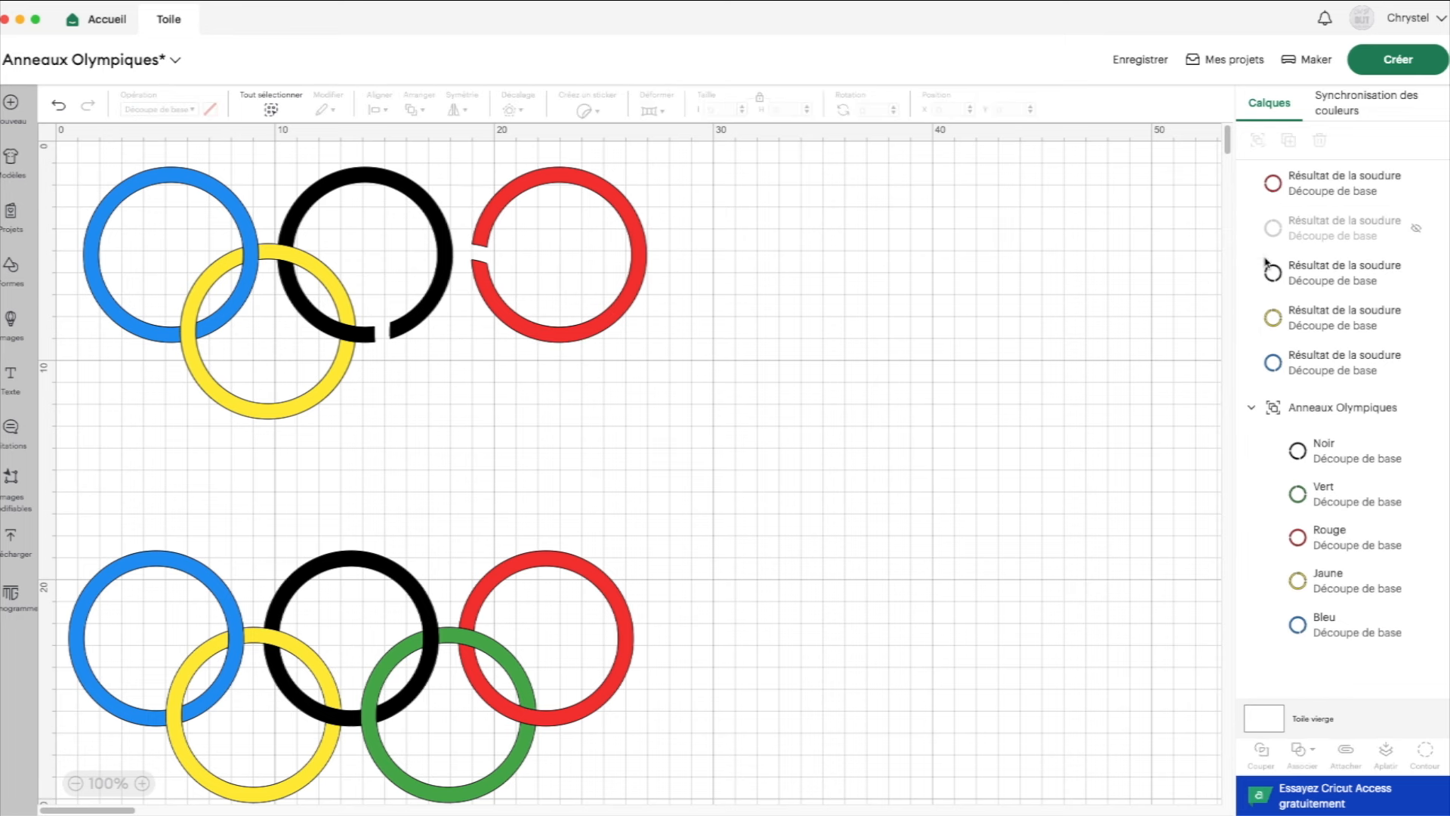
click(1415, 228)
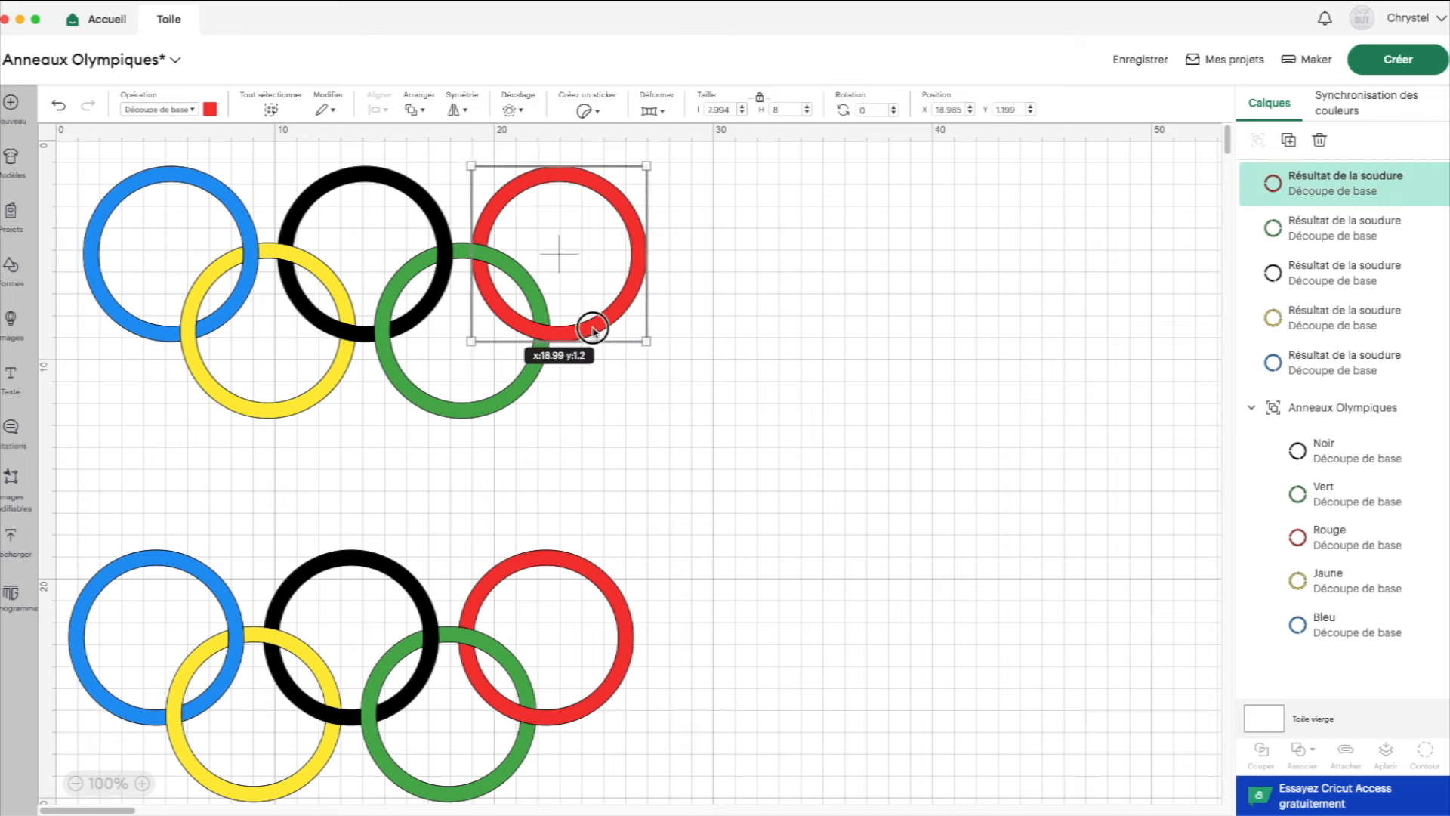
Move the red, green, black and yellow rings of the upper set apart to expose their cut gaps.
drag(595, 333, 740, 341)
drag(468, 405, 539, 406)
drag(376, 332, 421, 332)
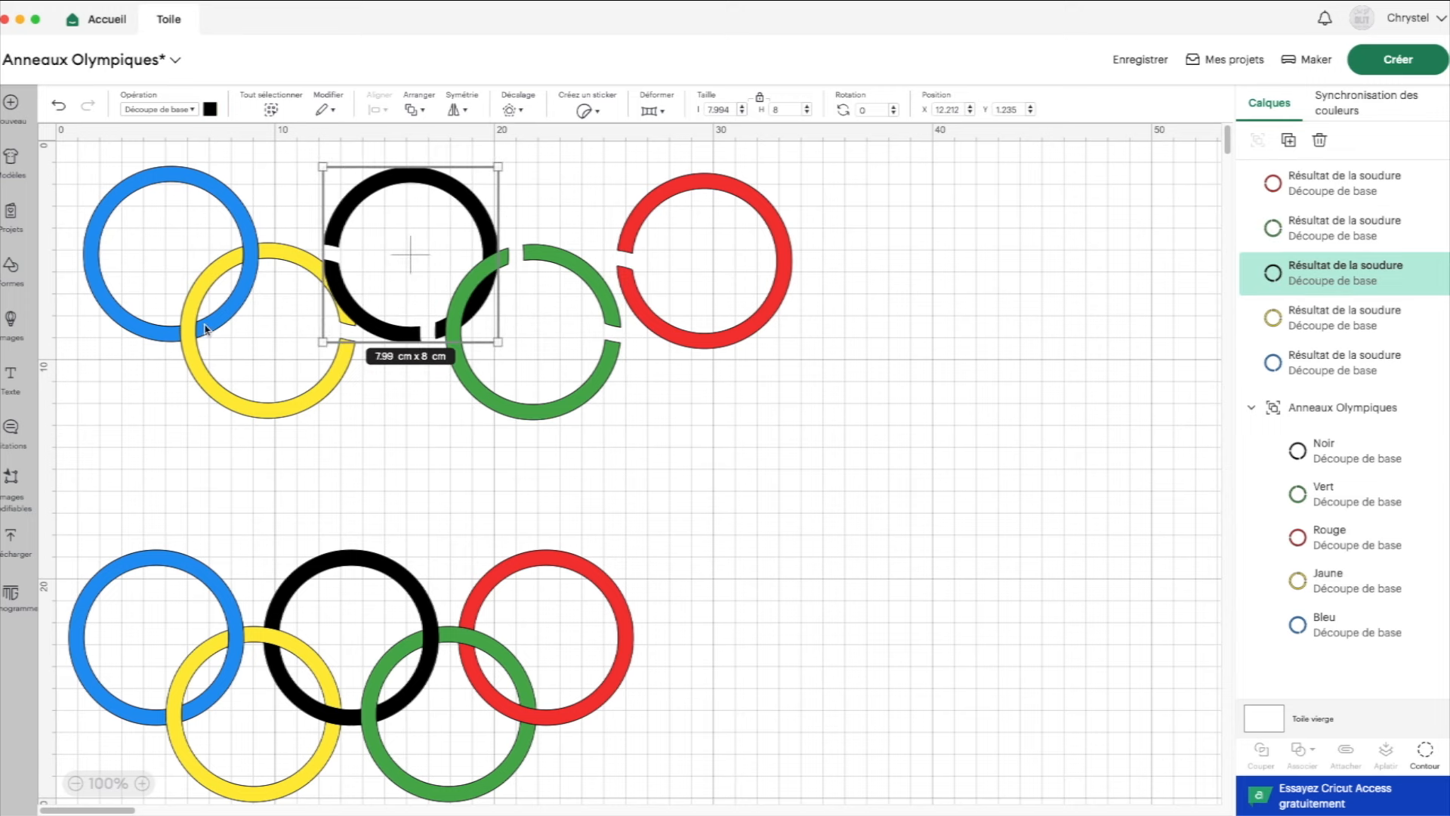
drag(250, 260, 299, 313)
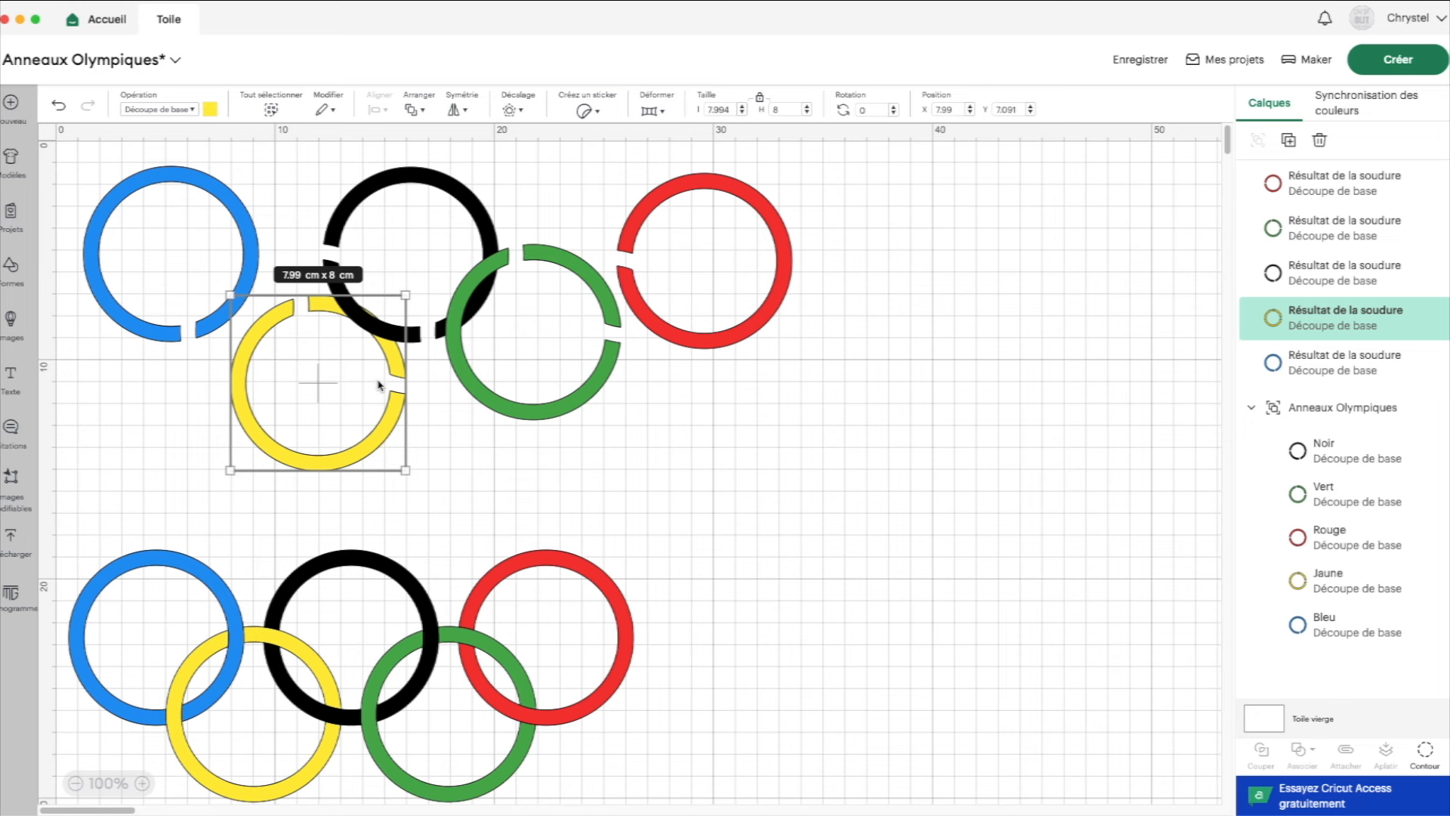
Undo the last four ring moves.
click(60, 109)
click(60, 109)
click(59, 110)
click(60, 110)
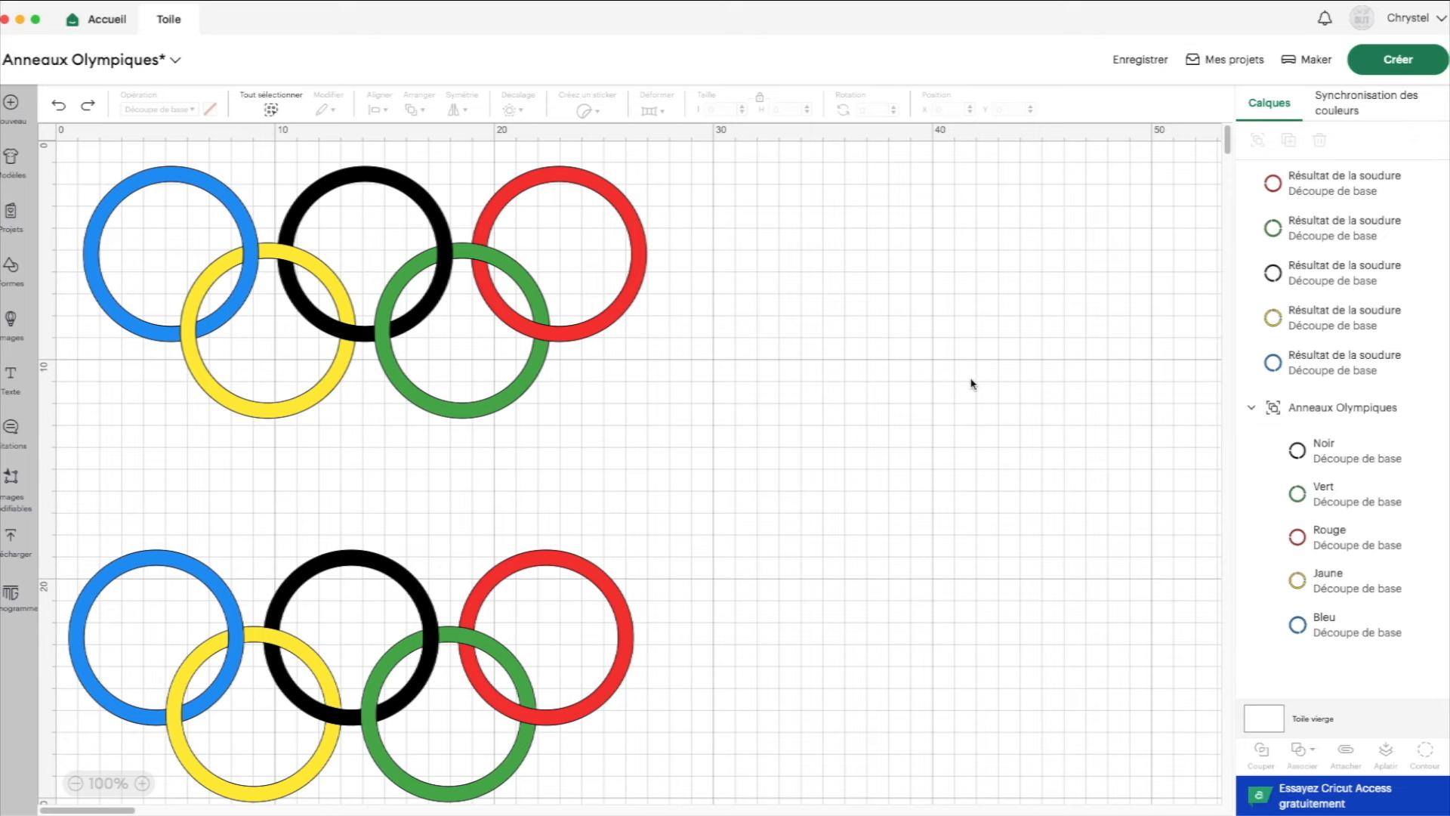
Preview the black, red, yellow, green and blue cutting mats, and return to the canvas.
click(1402, 61)
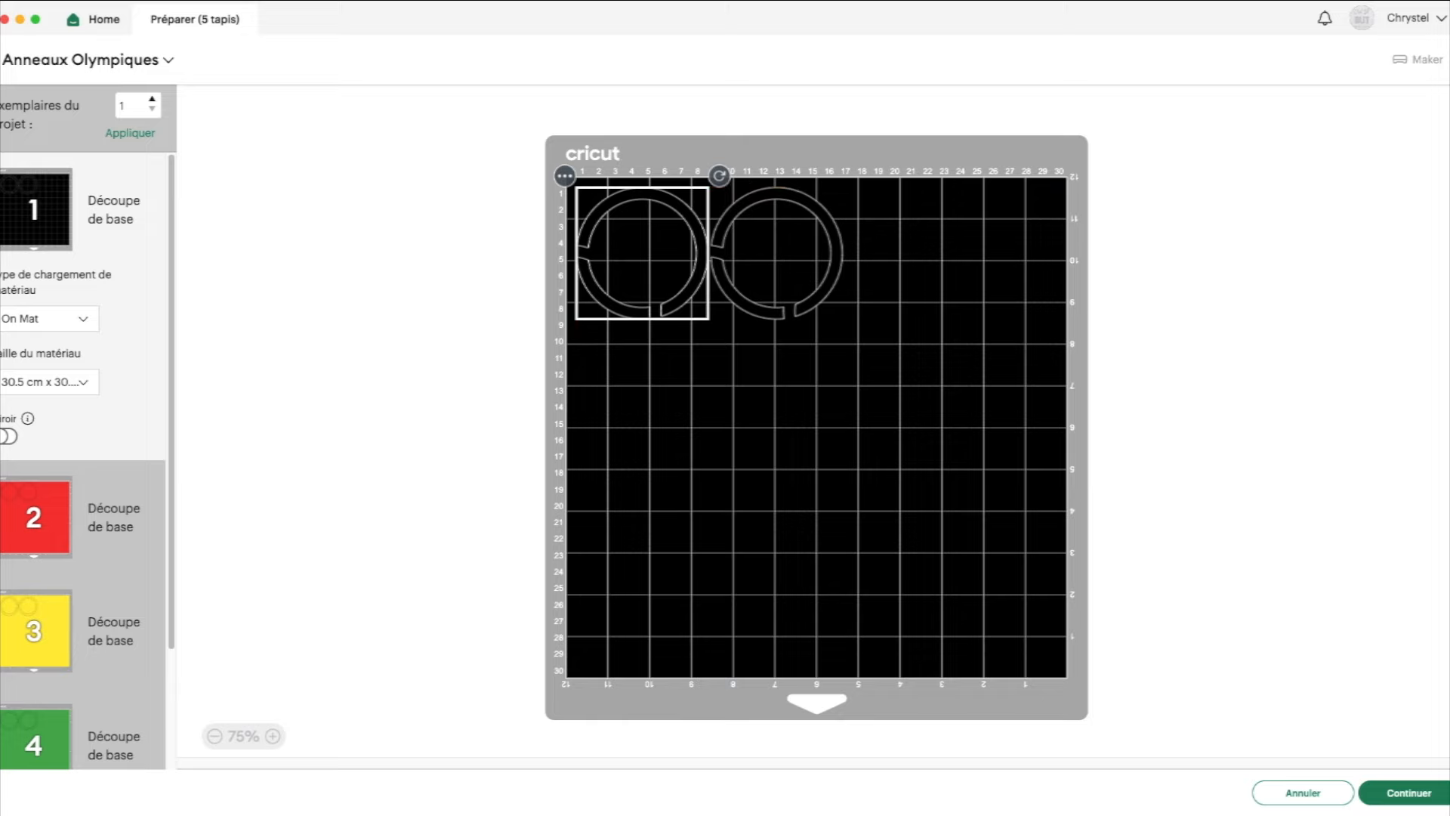
click(65, 528)
click(51, 651)
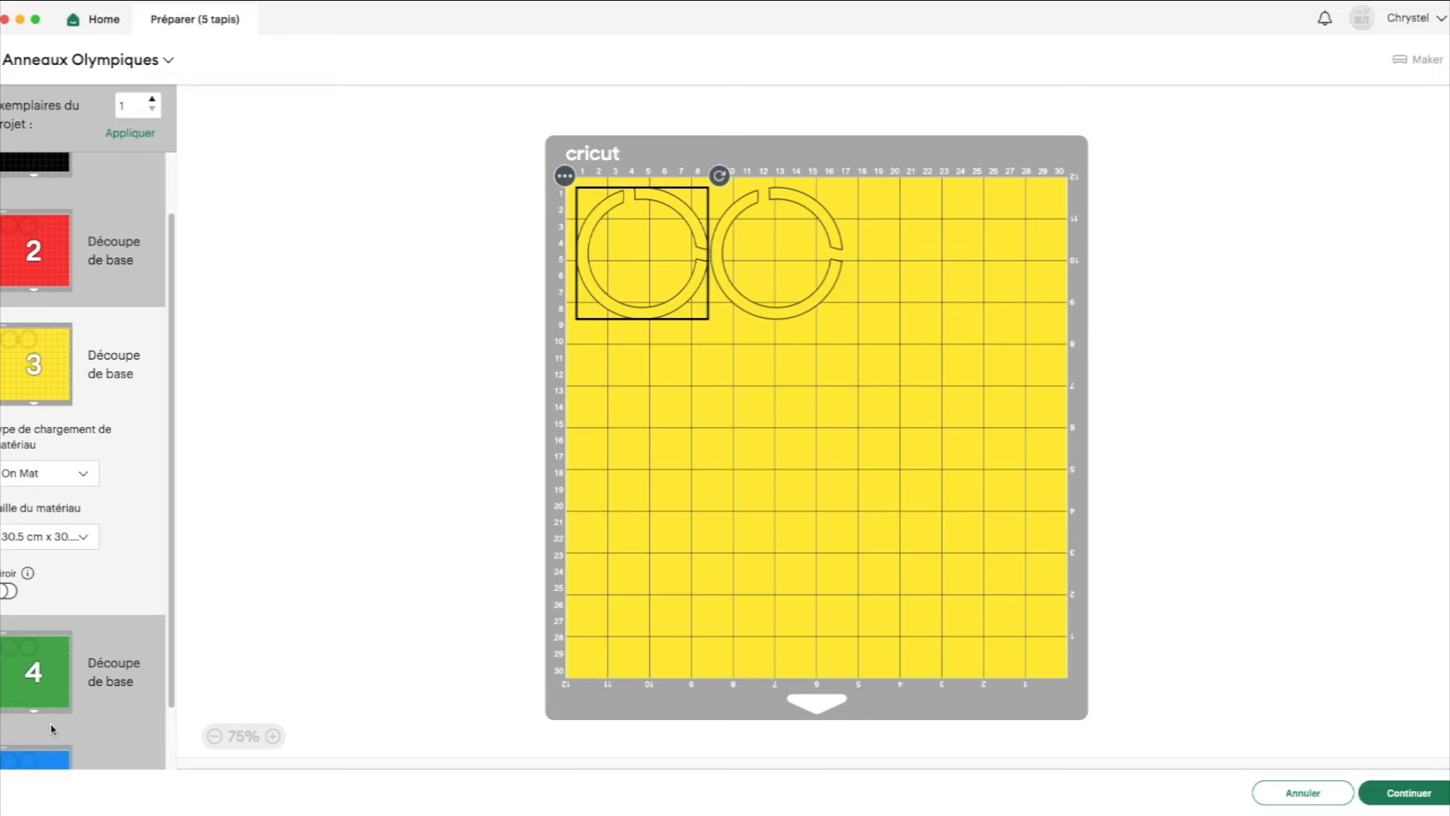
click(20, 569)
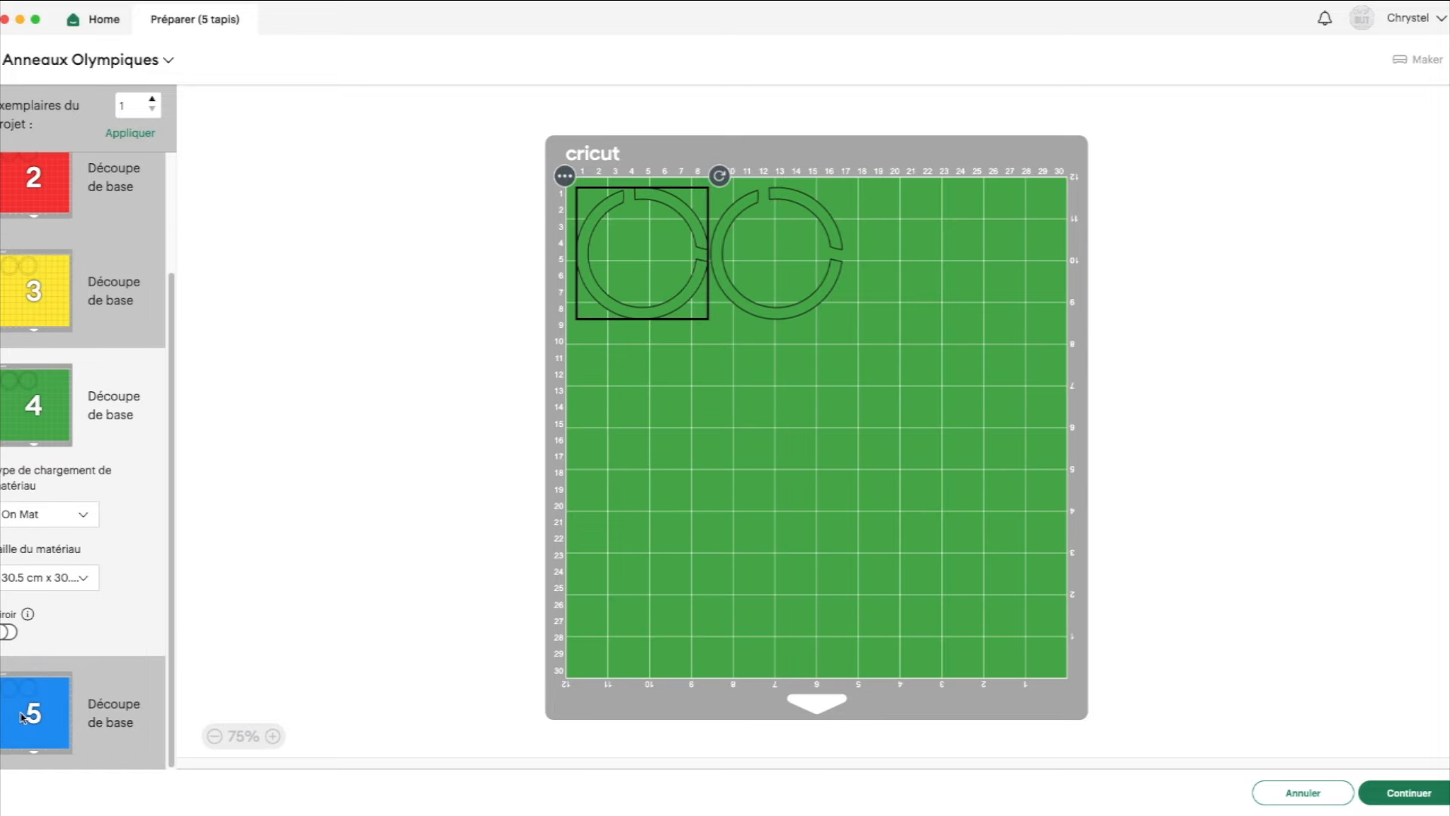
click(23, 718)
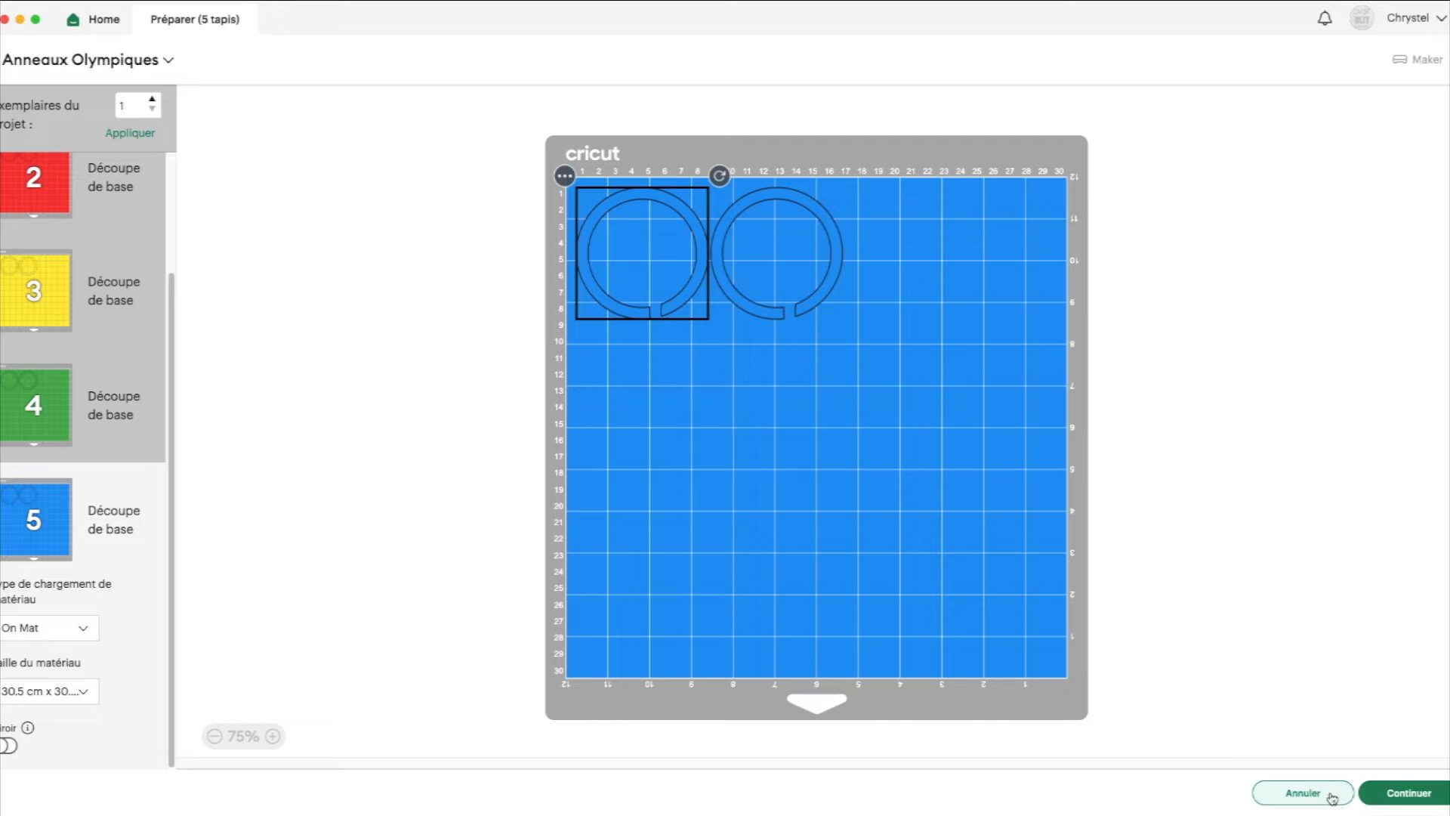
click(1293, 792)
Add the text "CH" in the empty area beside the rings and enlarge it to about 15.99 × 10.42 cm.
click(11, 380)
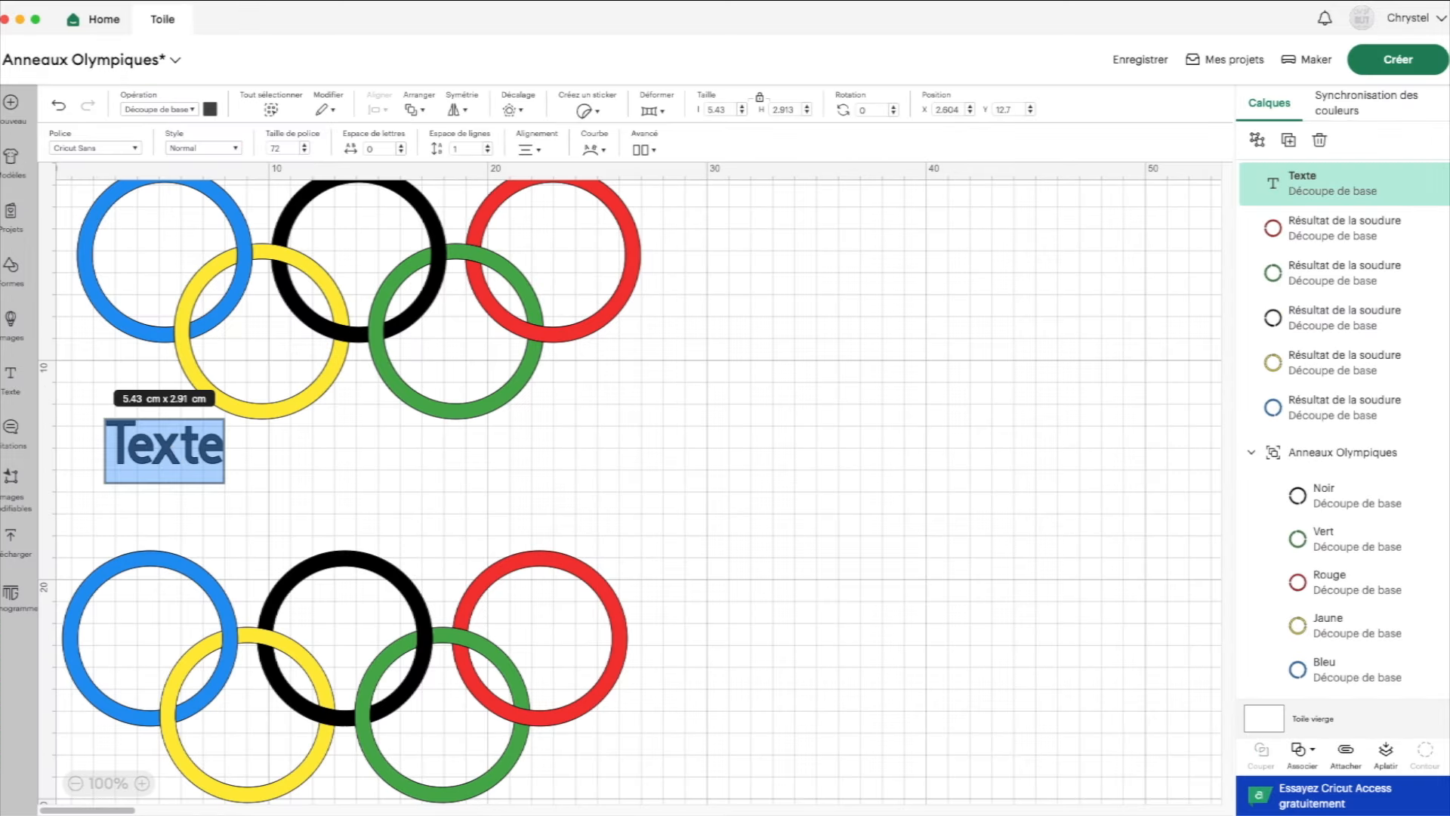
text(CH)
drag(143, 448, 1042, 592)
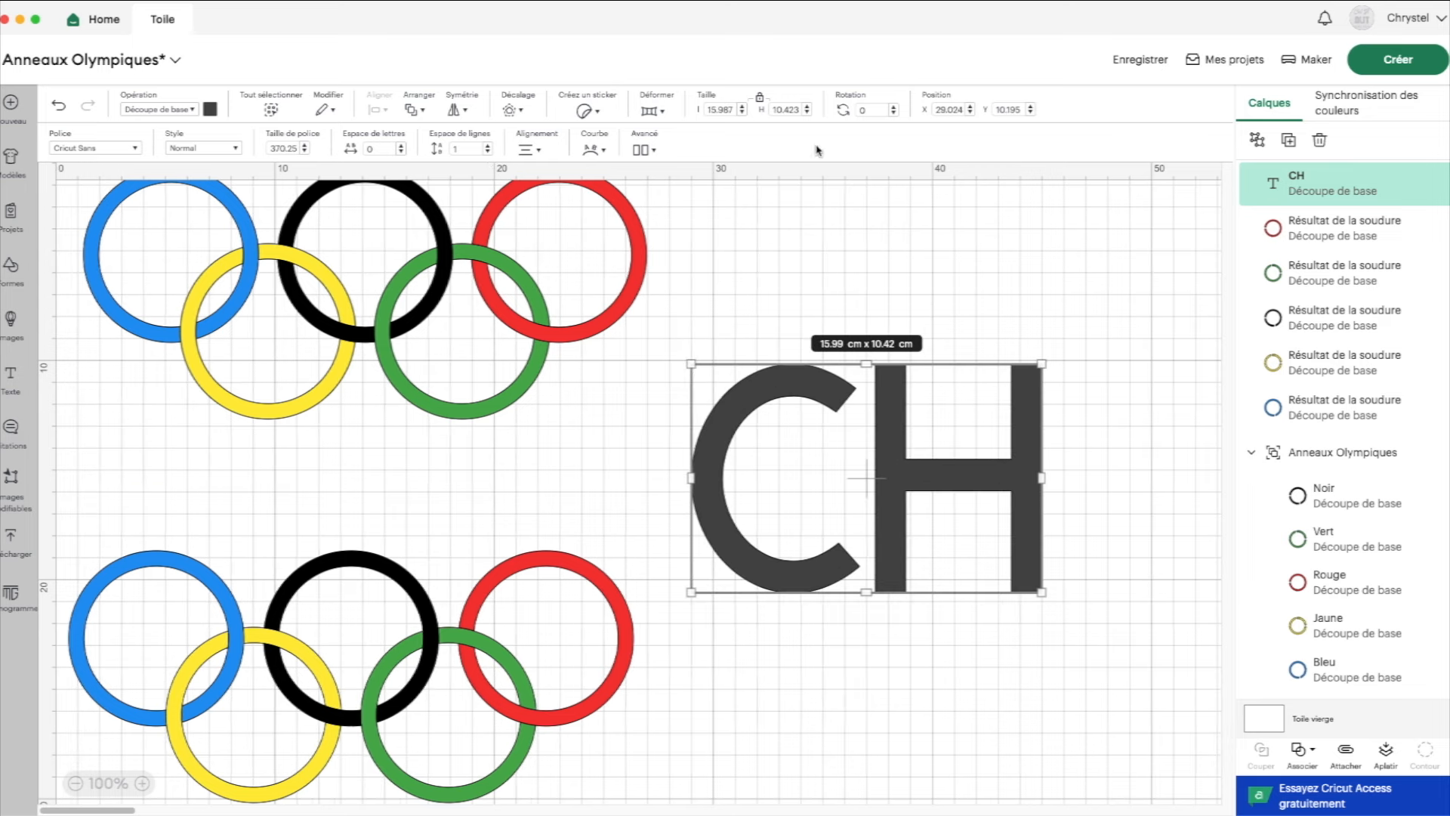
Split the CH text into separate letters and move the C to overlap the left stem of the H.
click(645, 149)
click(732, 183)
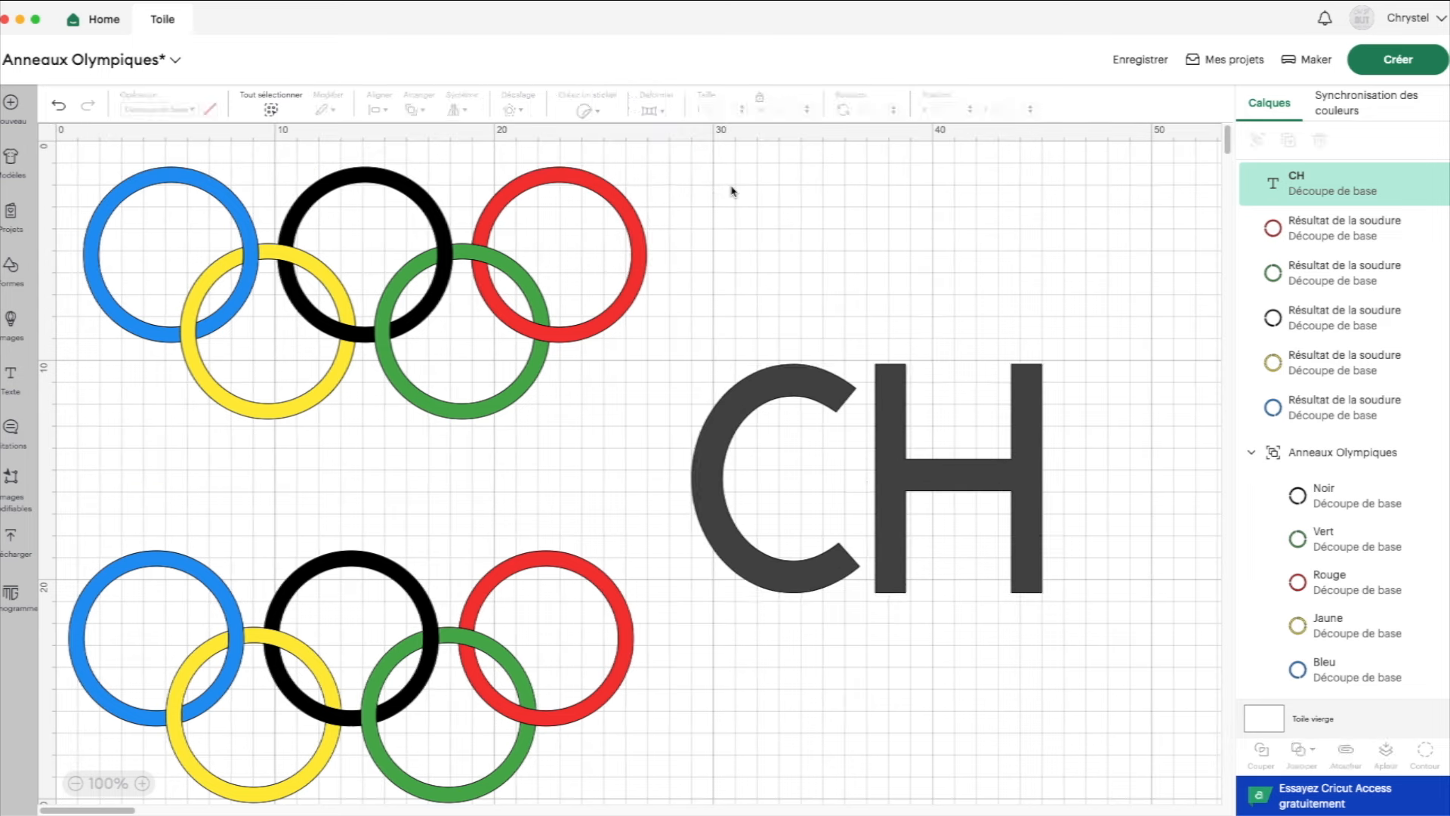
click(671, 492)
drag(671, 492, 792, 492)
Align the C and H letters by their vertical centres.
drag(741, 323, 978, 612)
click(385, 112)
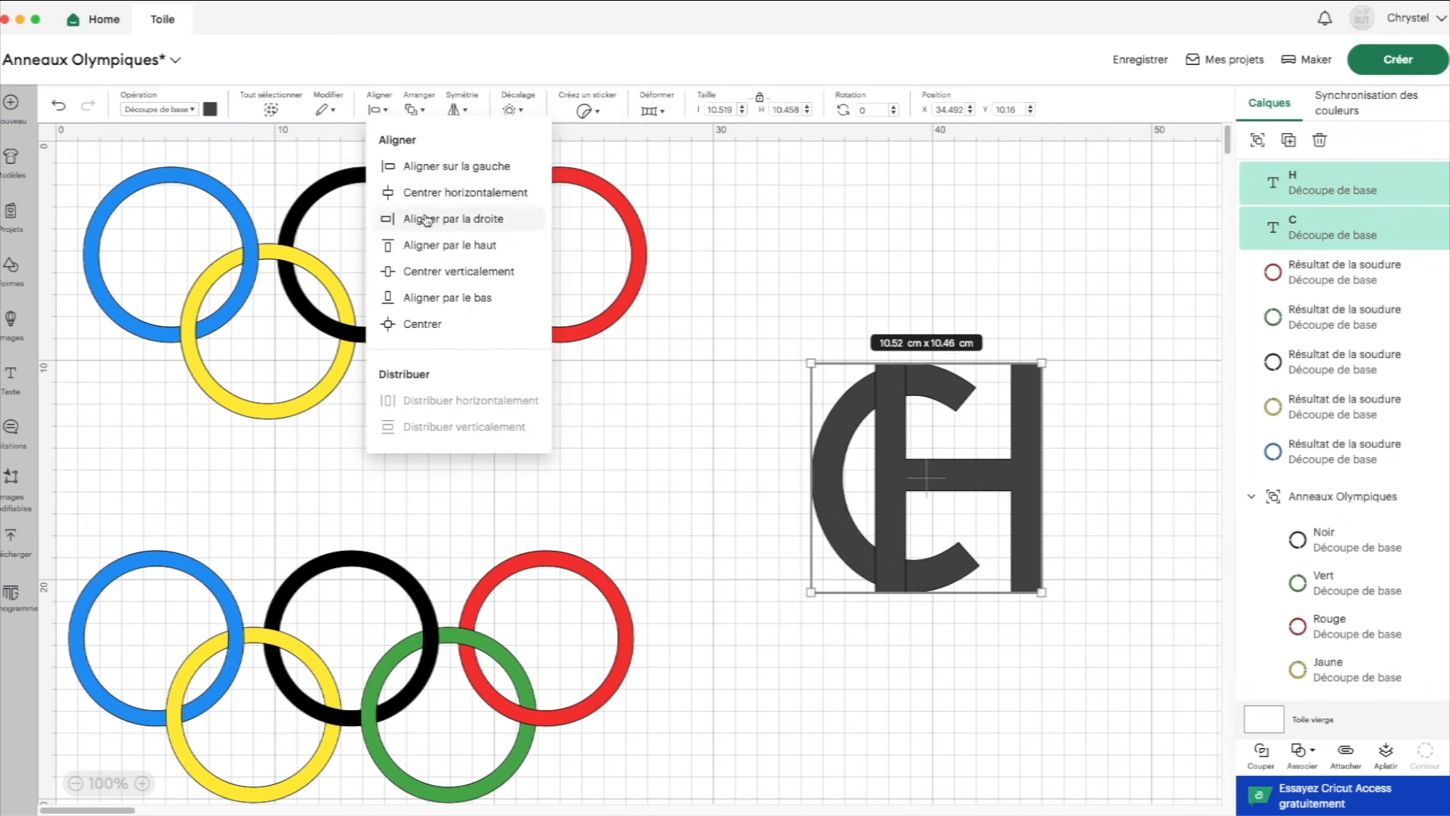
click(438, 276)
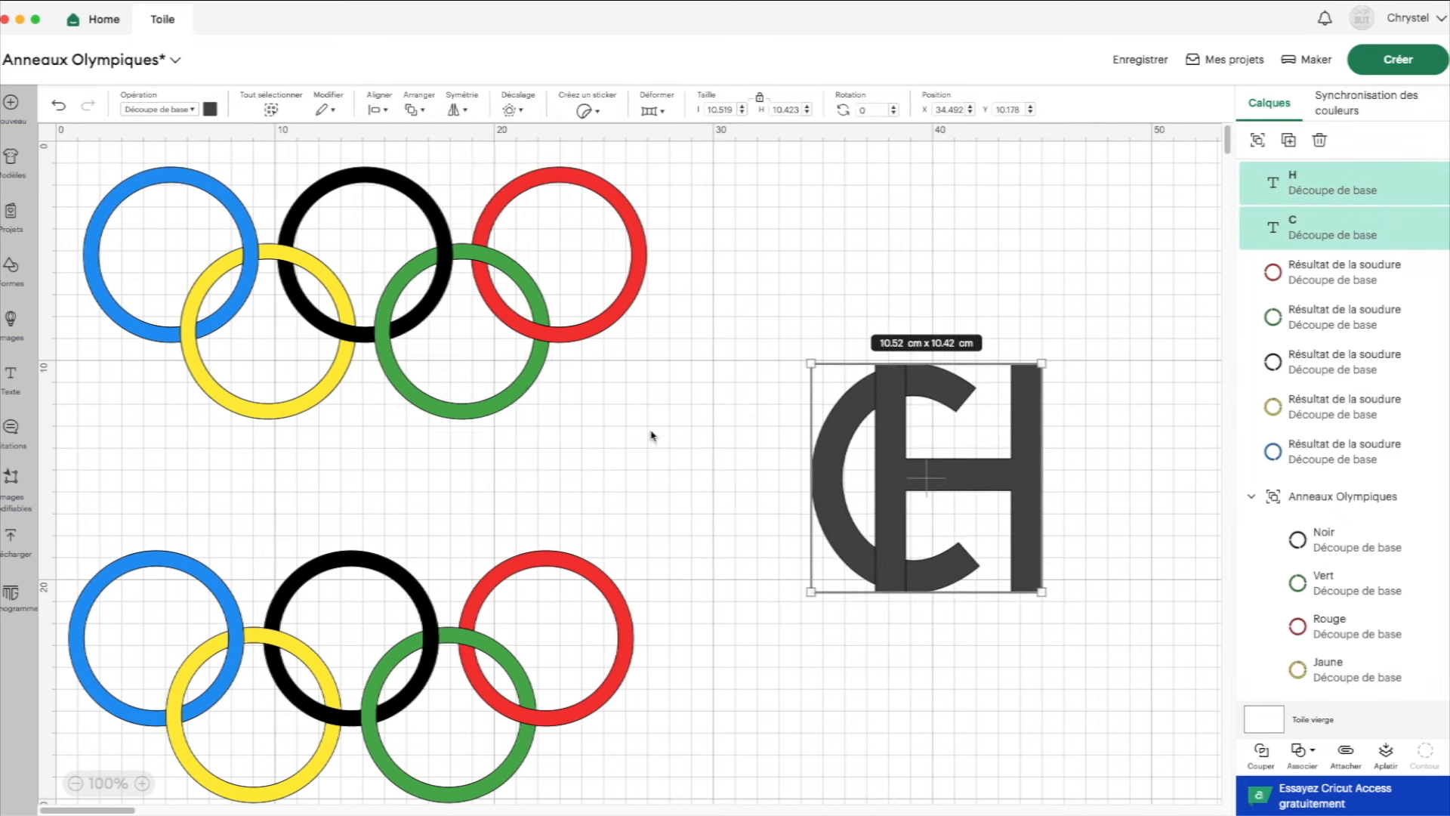
click(729, 442)
Change the material colour of the H to white.
click(1027, 427)
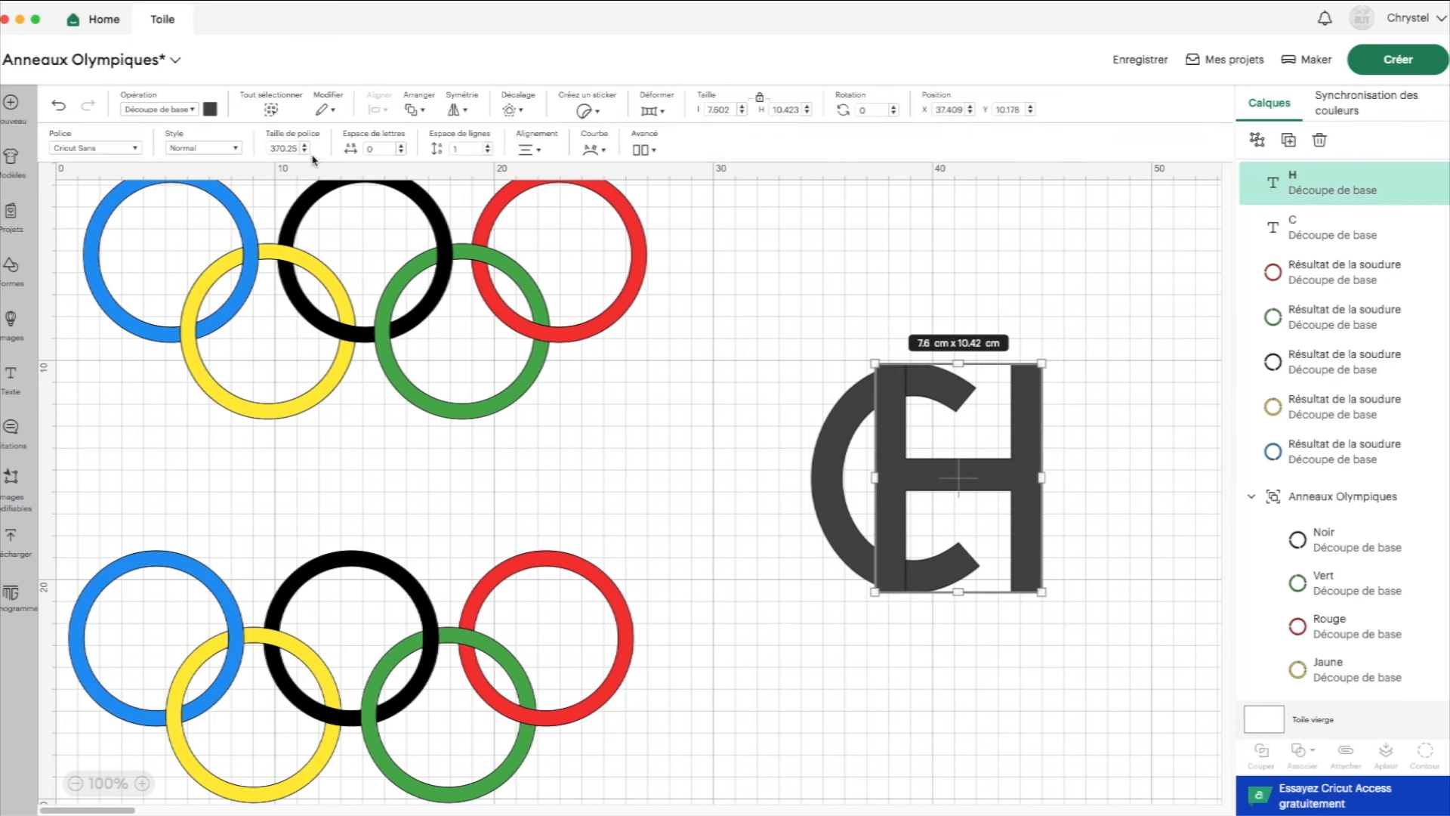
click(209, 110)
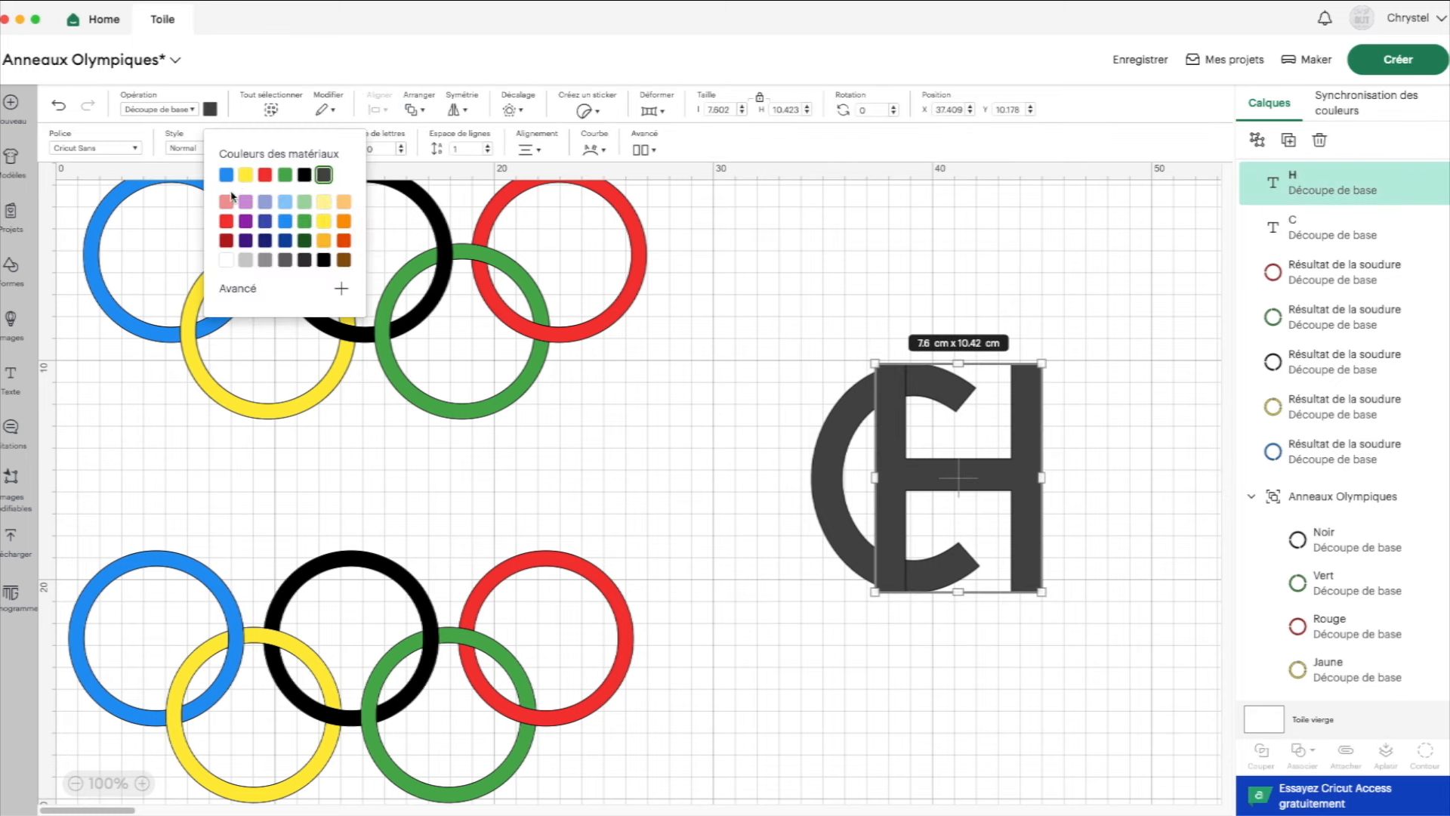
click(226, 260)
click(721, 516)
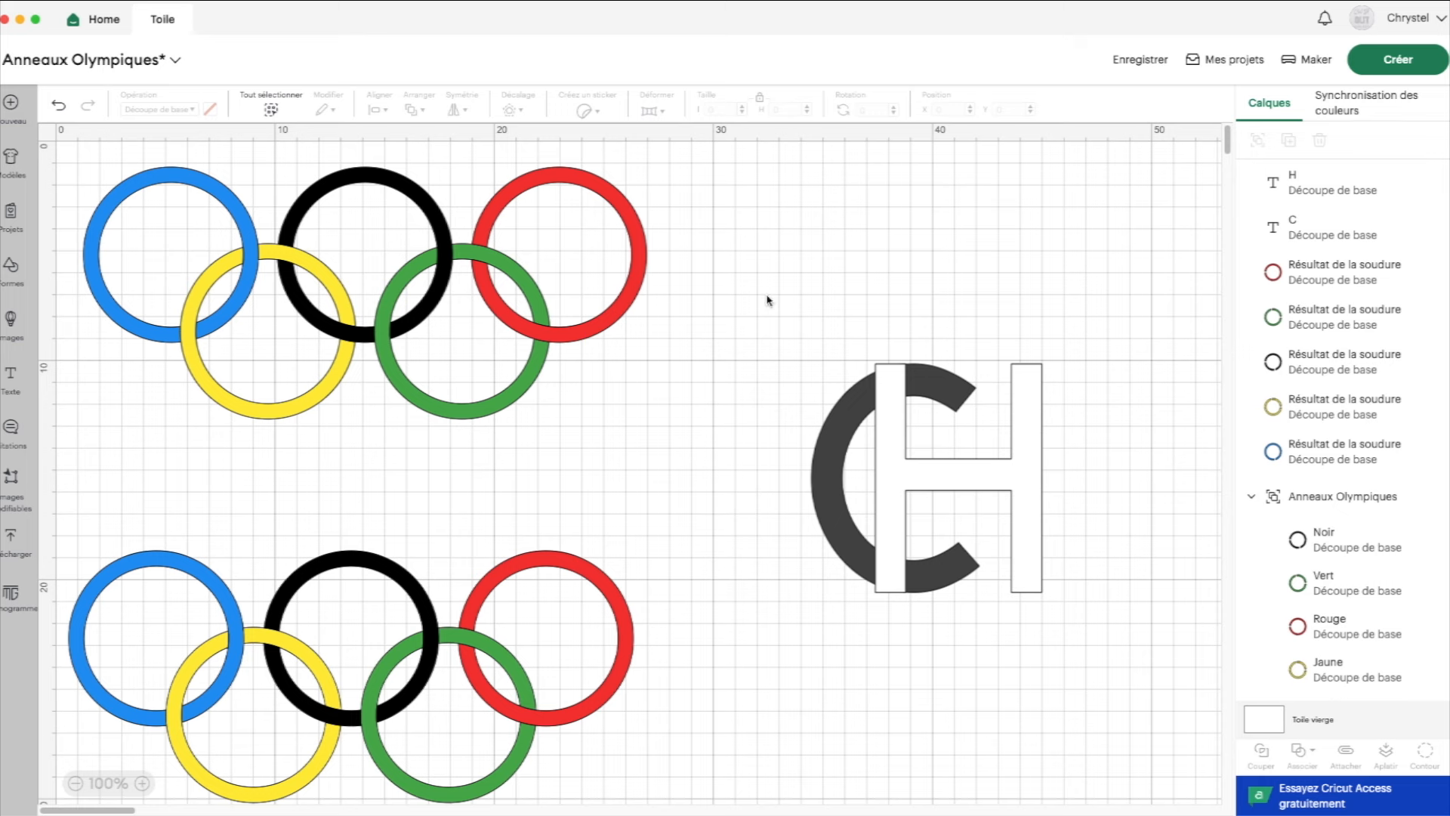
Shift the C slightly further over the H, and slice the two overlapping letters.
drag(818, 469, 821, 471)
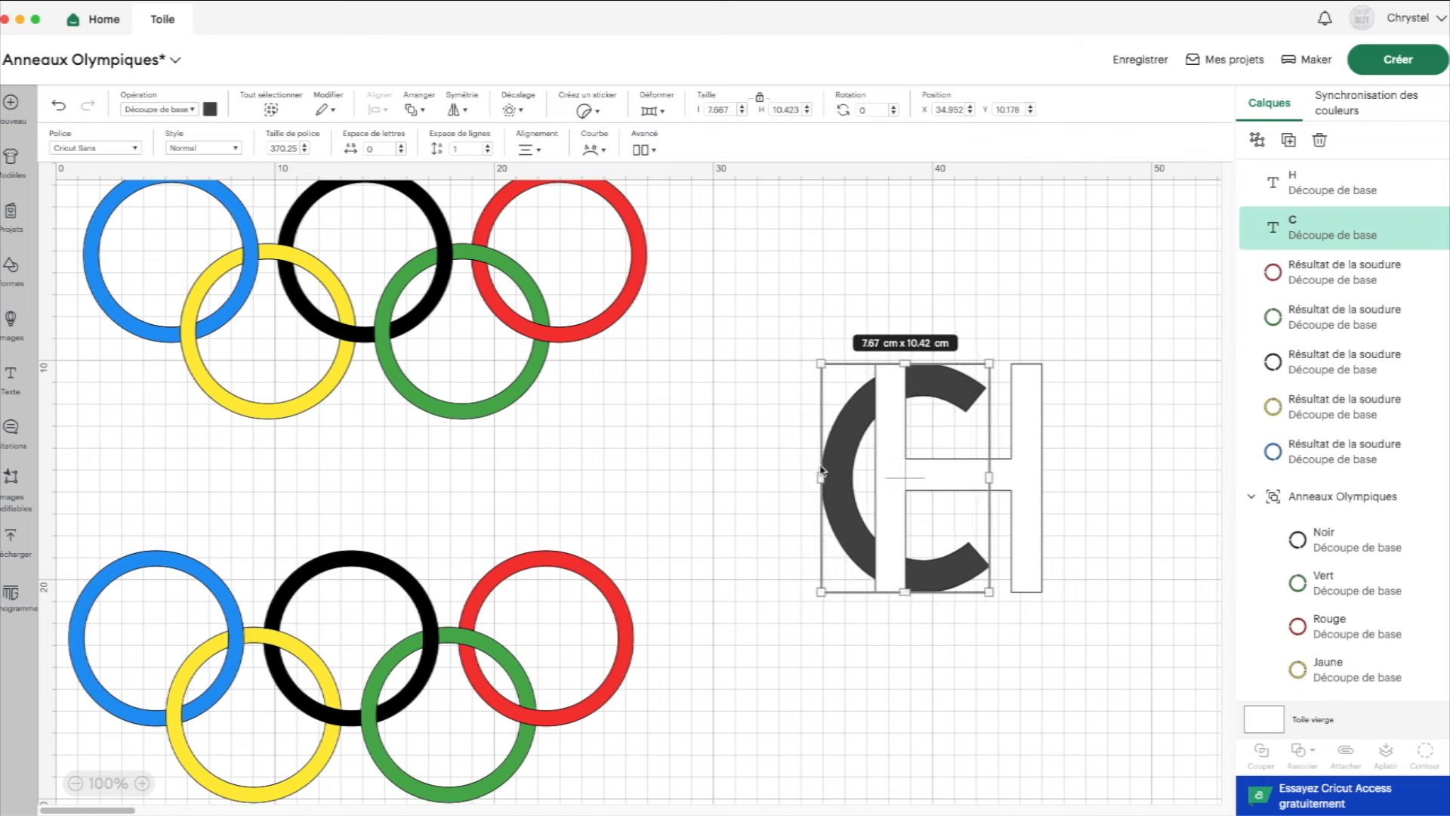
click(713, 294)
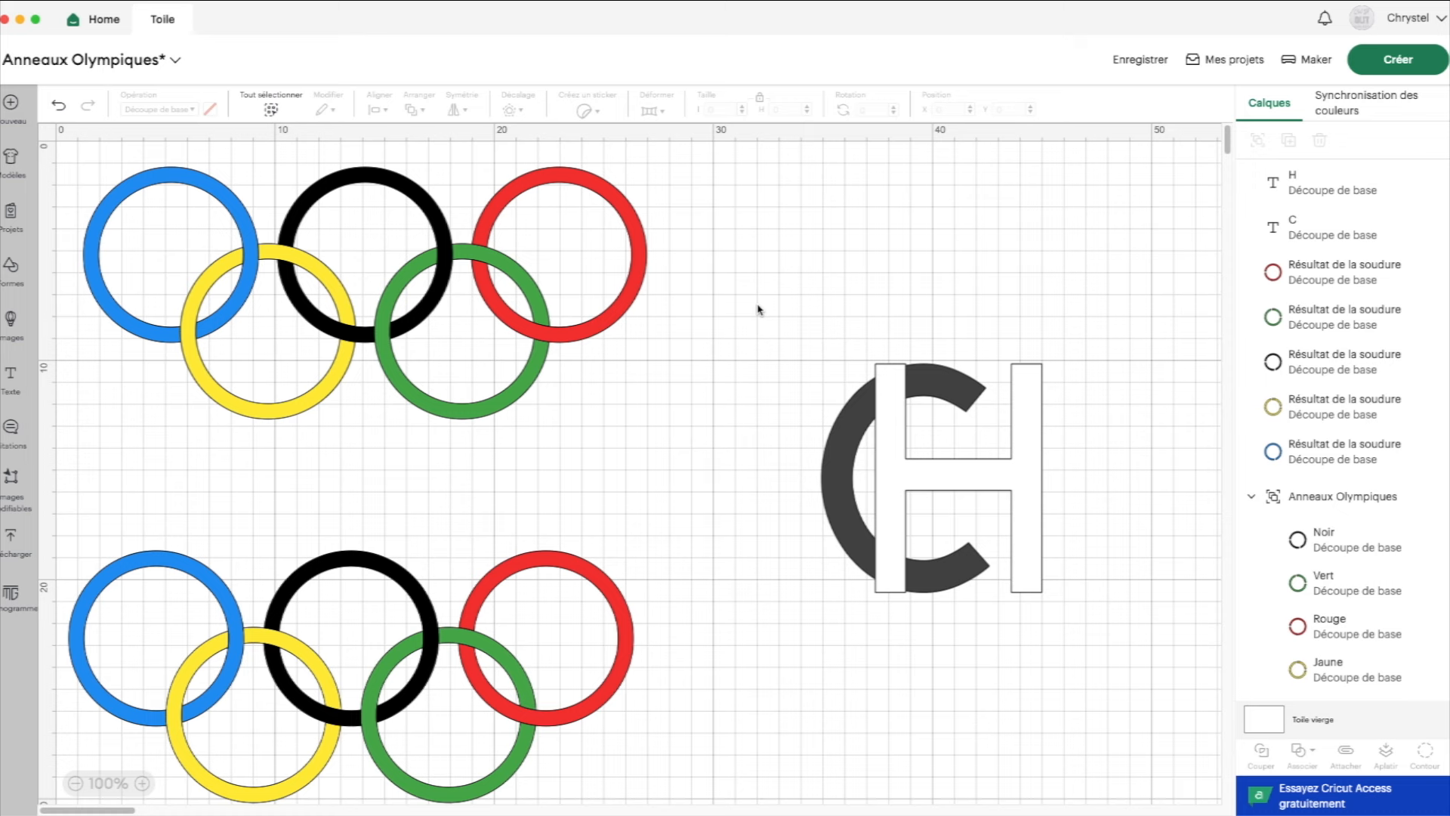
drag(757, 309, 976, 637)
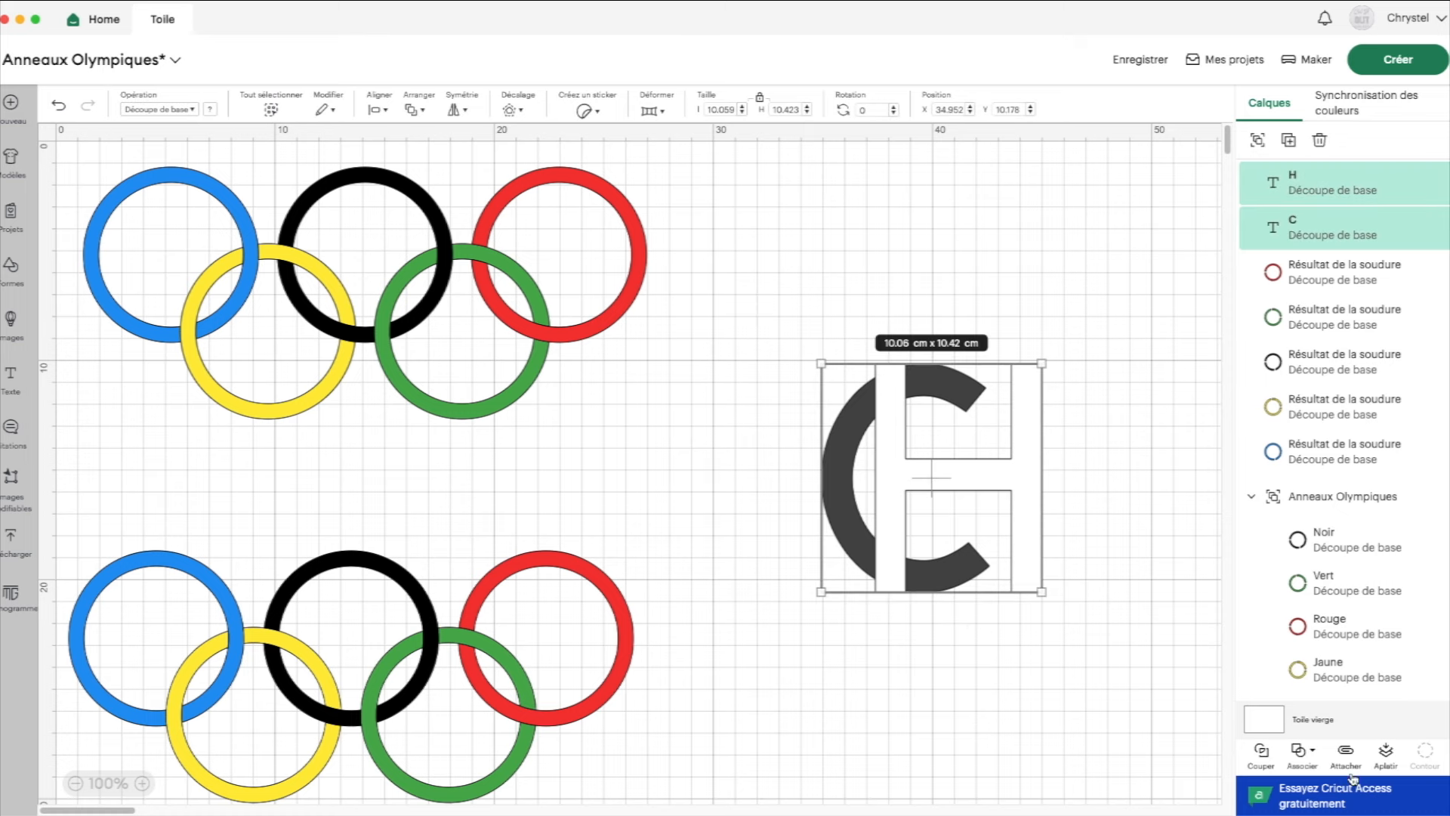
click(1262, 754)
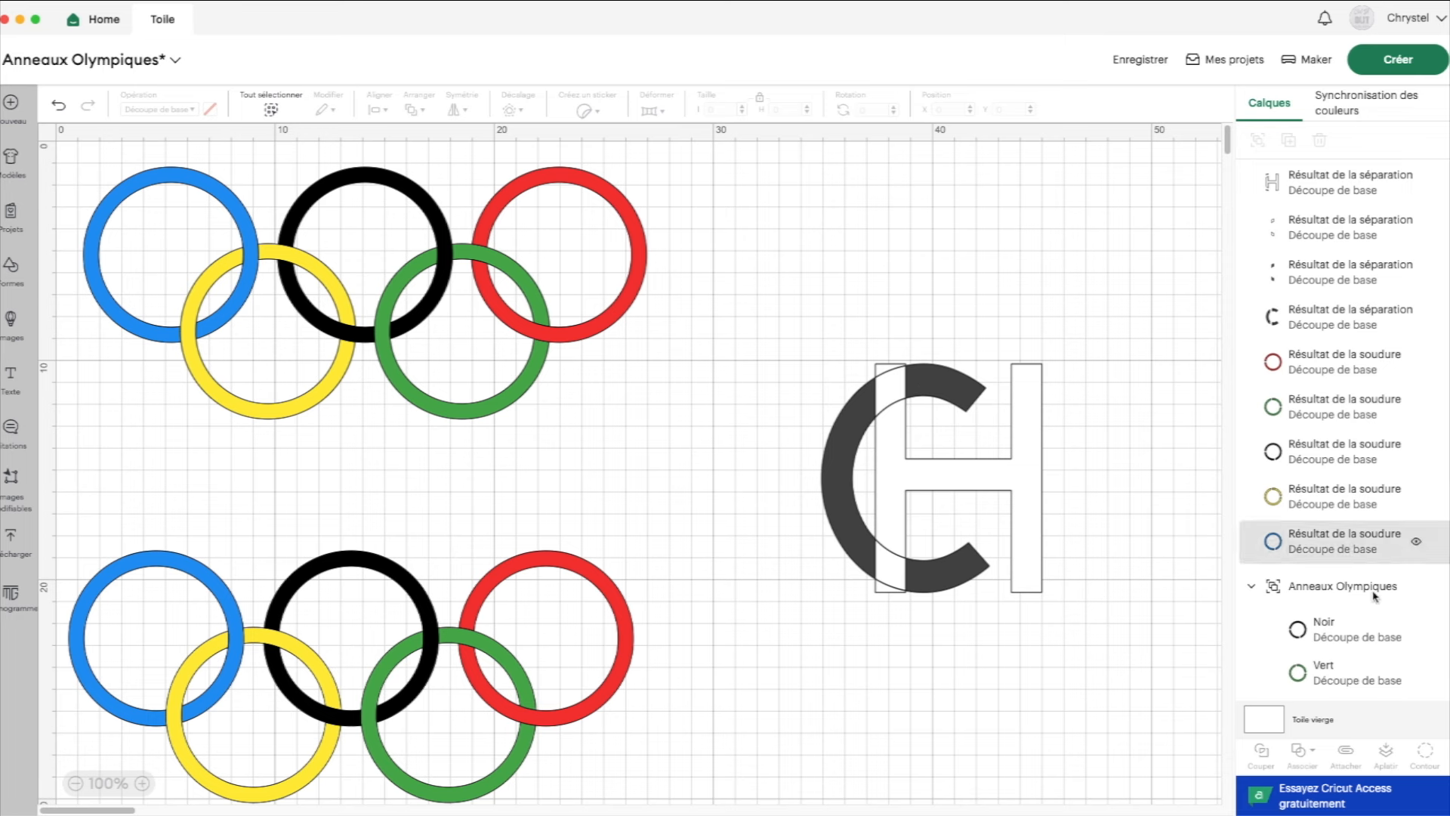
Hide the lower contour of the dark overlap piece, keeping only its upper part.
click(1299, 269)
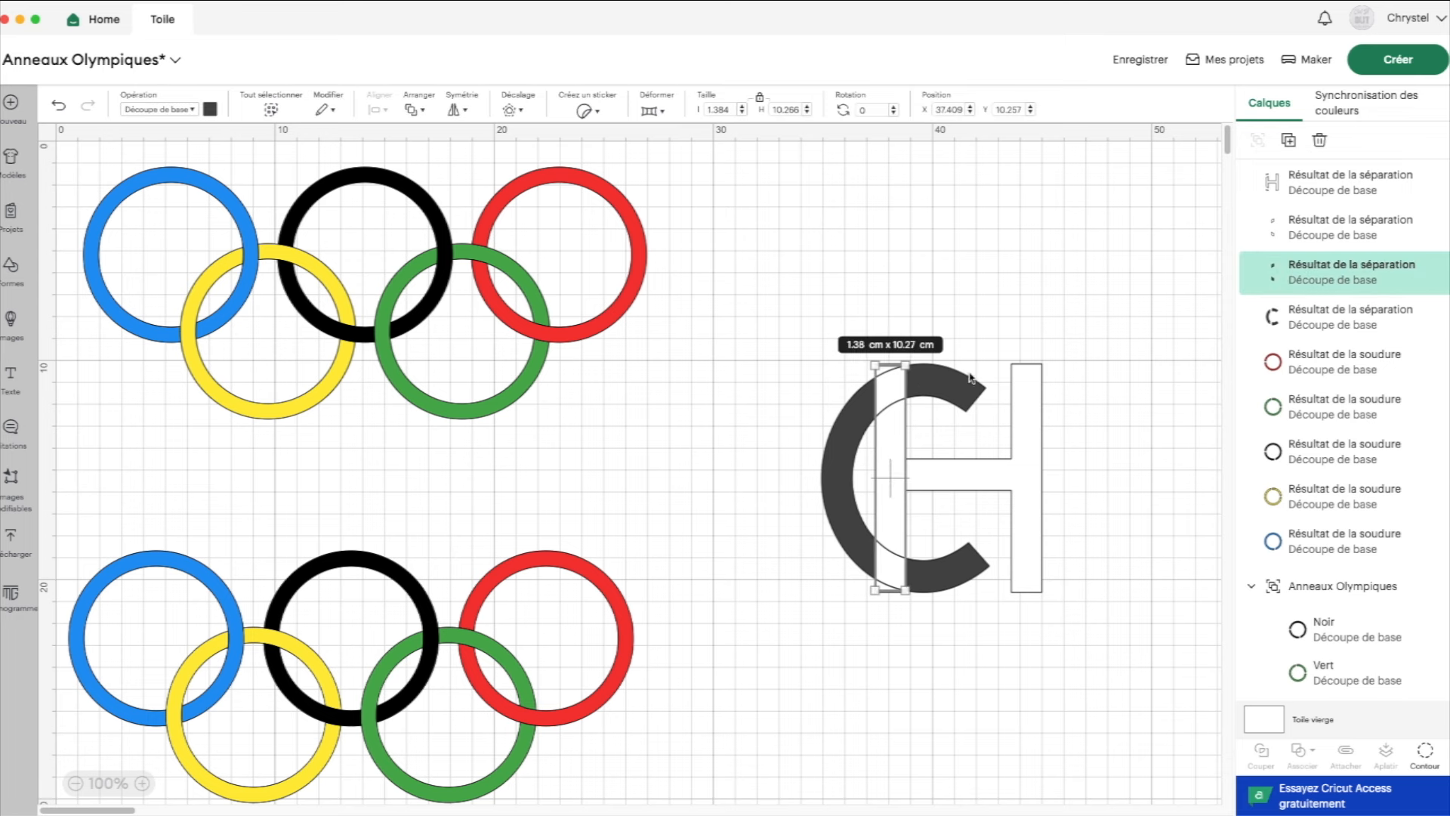
click(1425, 752)
click(676, 502)
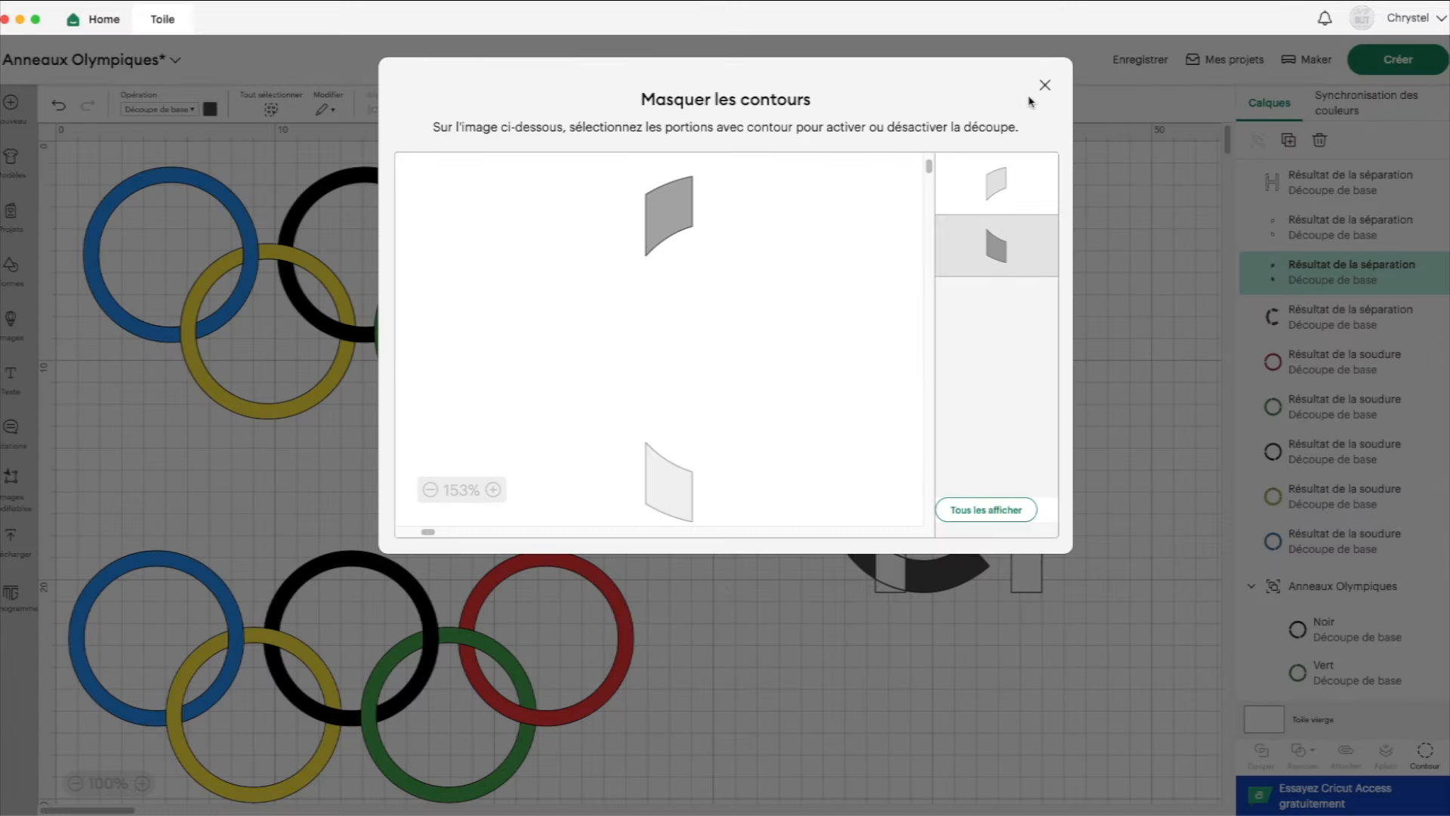
click(1043, 87)
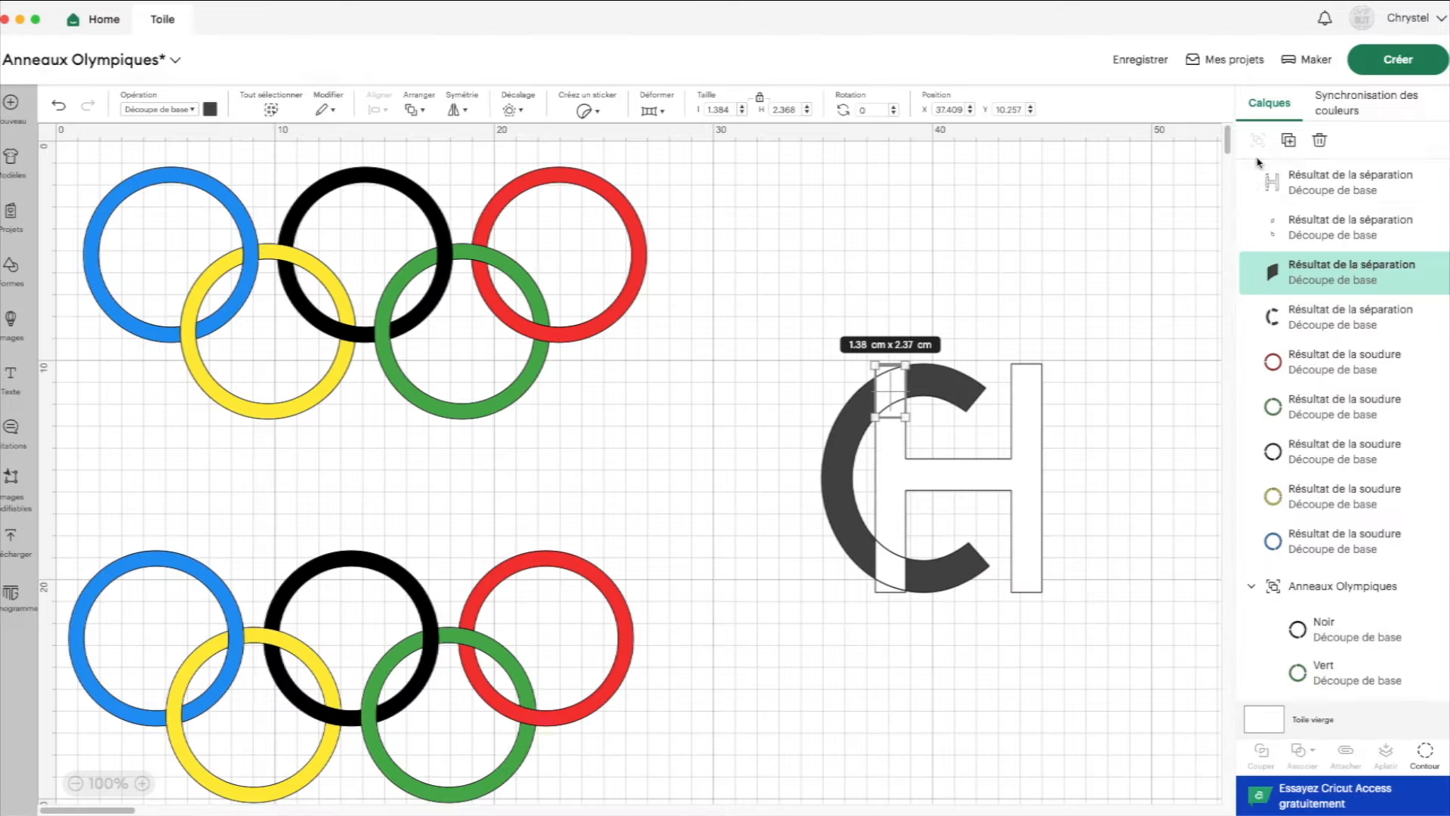
Hide the upper contour of the white overlap piece, keeping only its lower part.
click(1304, 236)
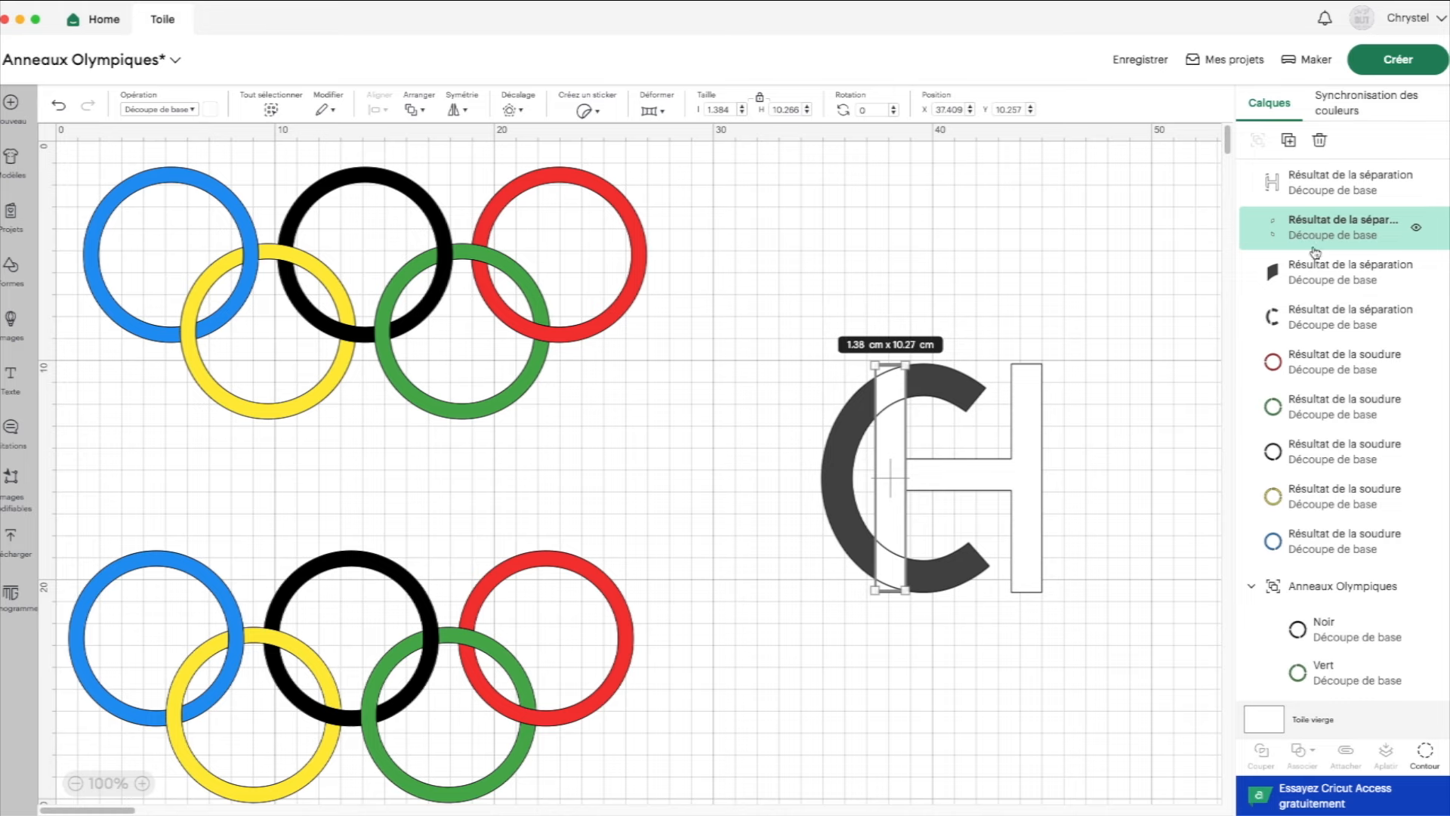
click(1425, 751)
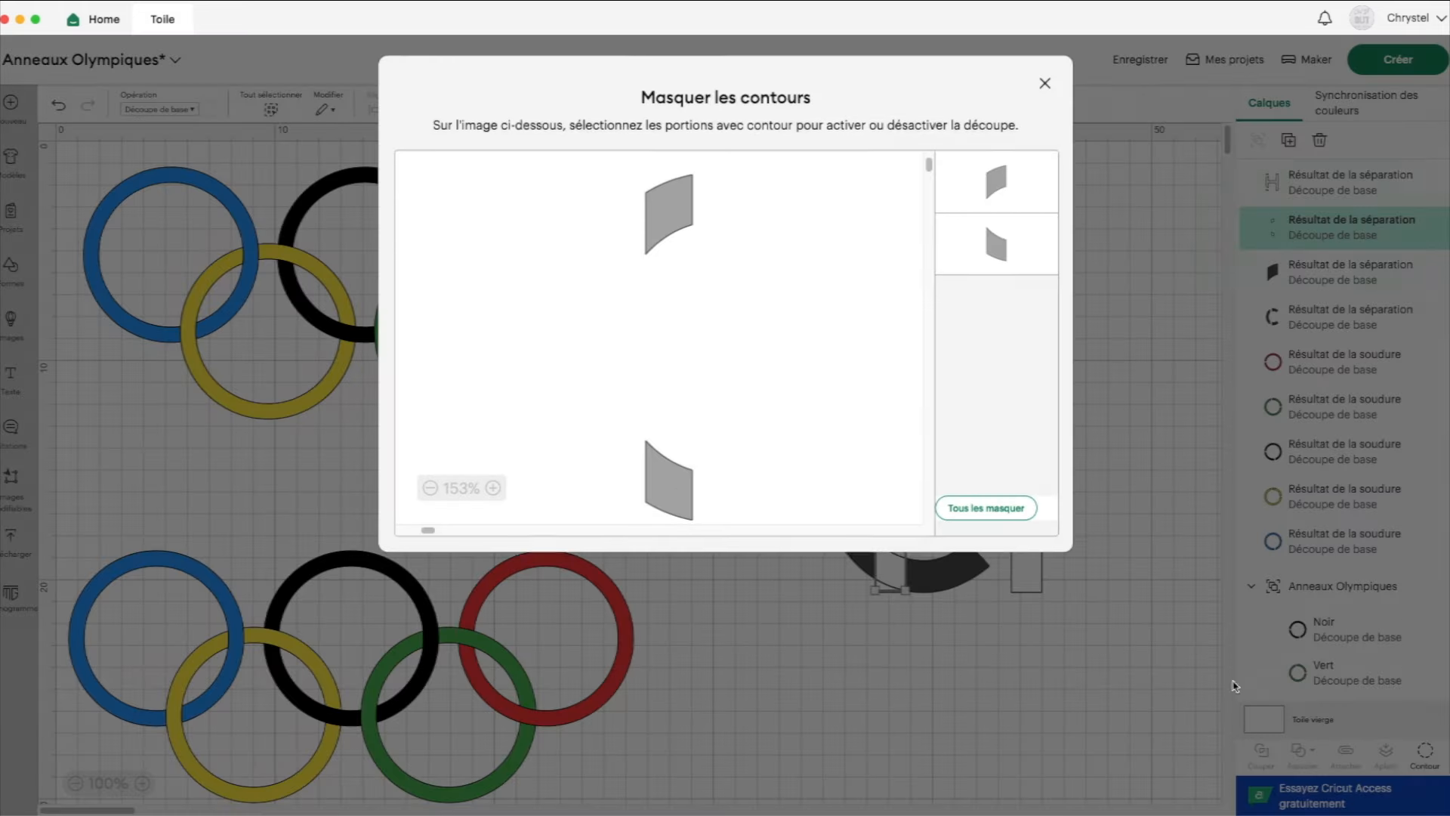
click(664, 213)
click(1044, 86)
click(763, 520)
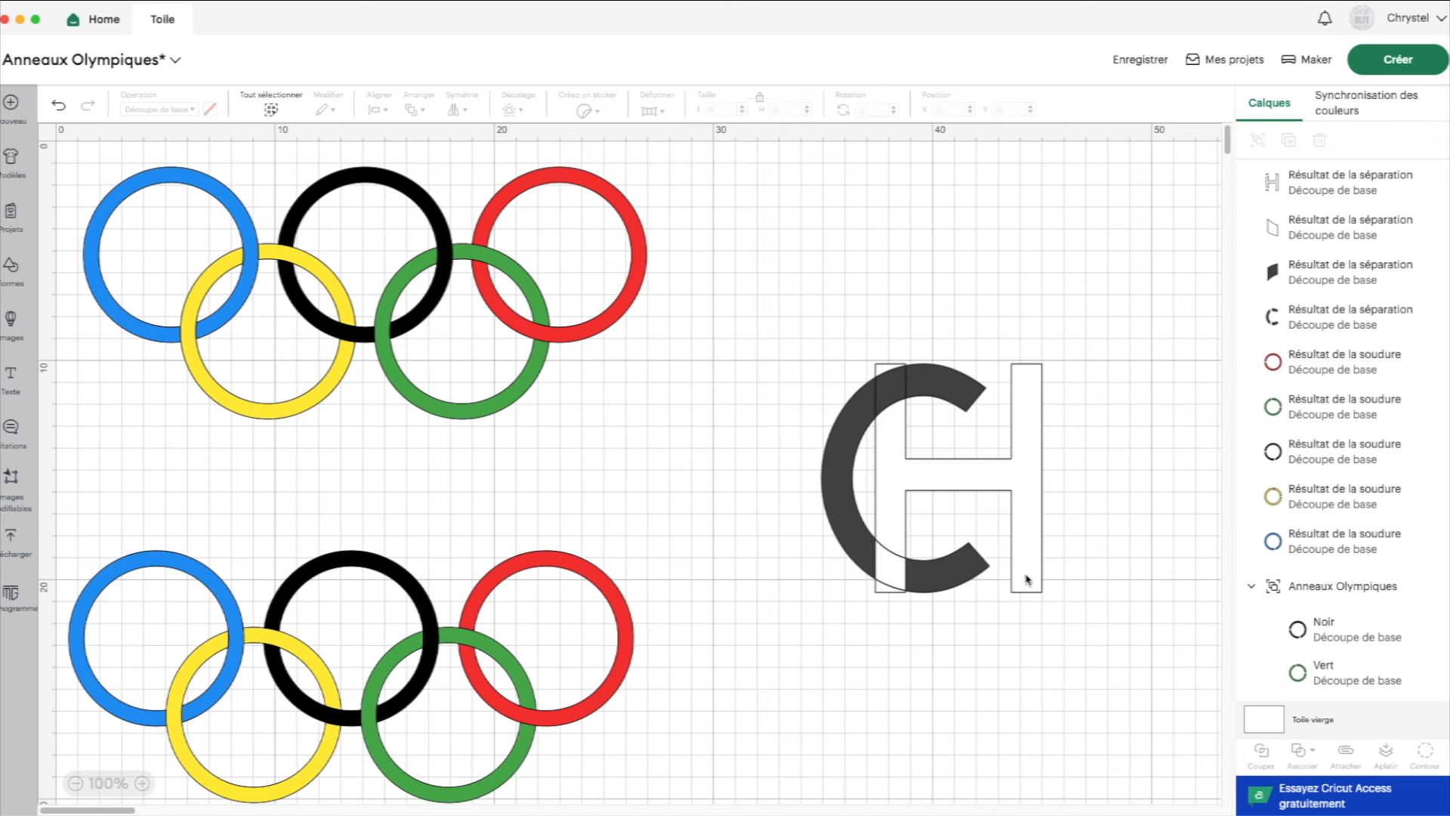
Weld the sliced H with the white lower overlap piece.
click(1329, 181)
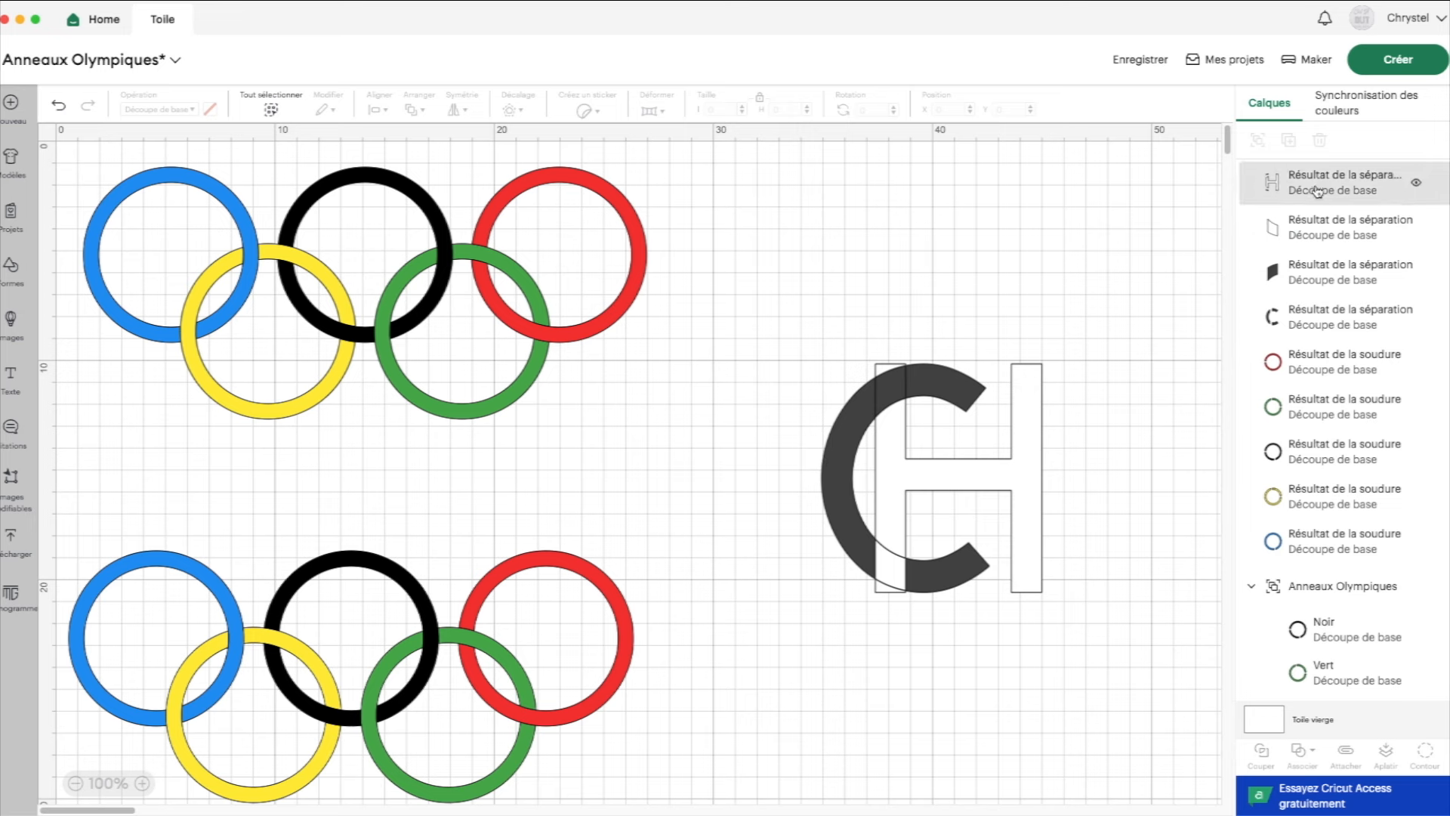
shift+click(1311, 223)
click(1313, 752)
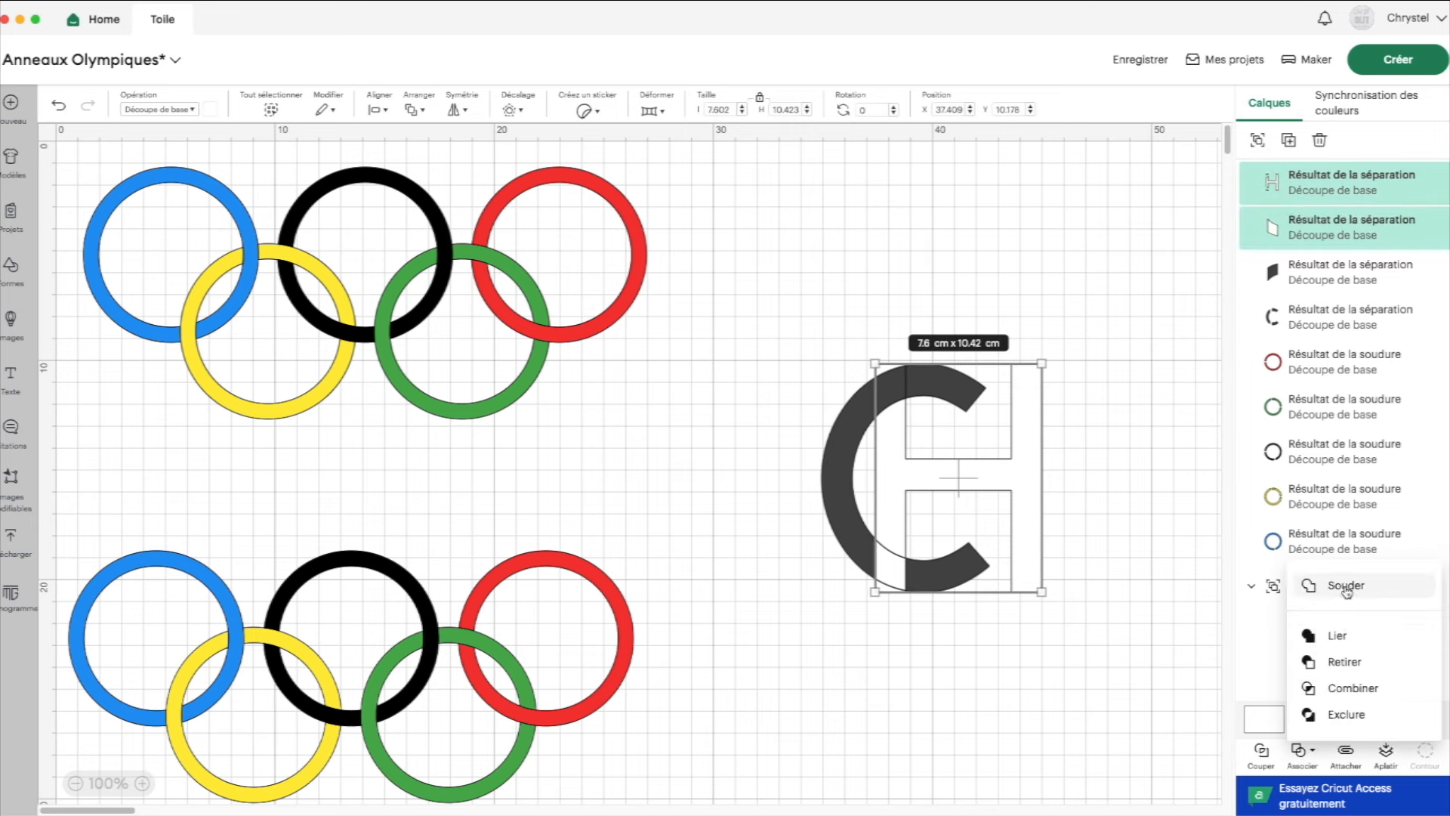
click(1255, 586)
Weld the sliced C with the dark upper overlap piece.
click(1289, 269)
shift+click(1311, 227)
click(1300, 751)
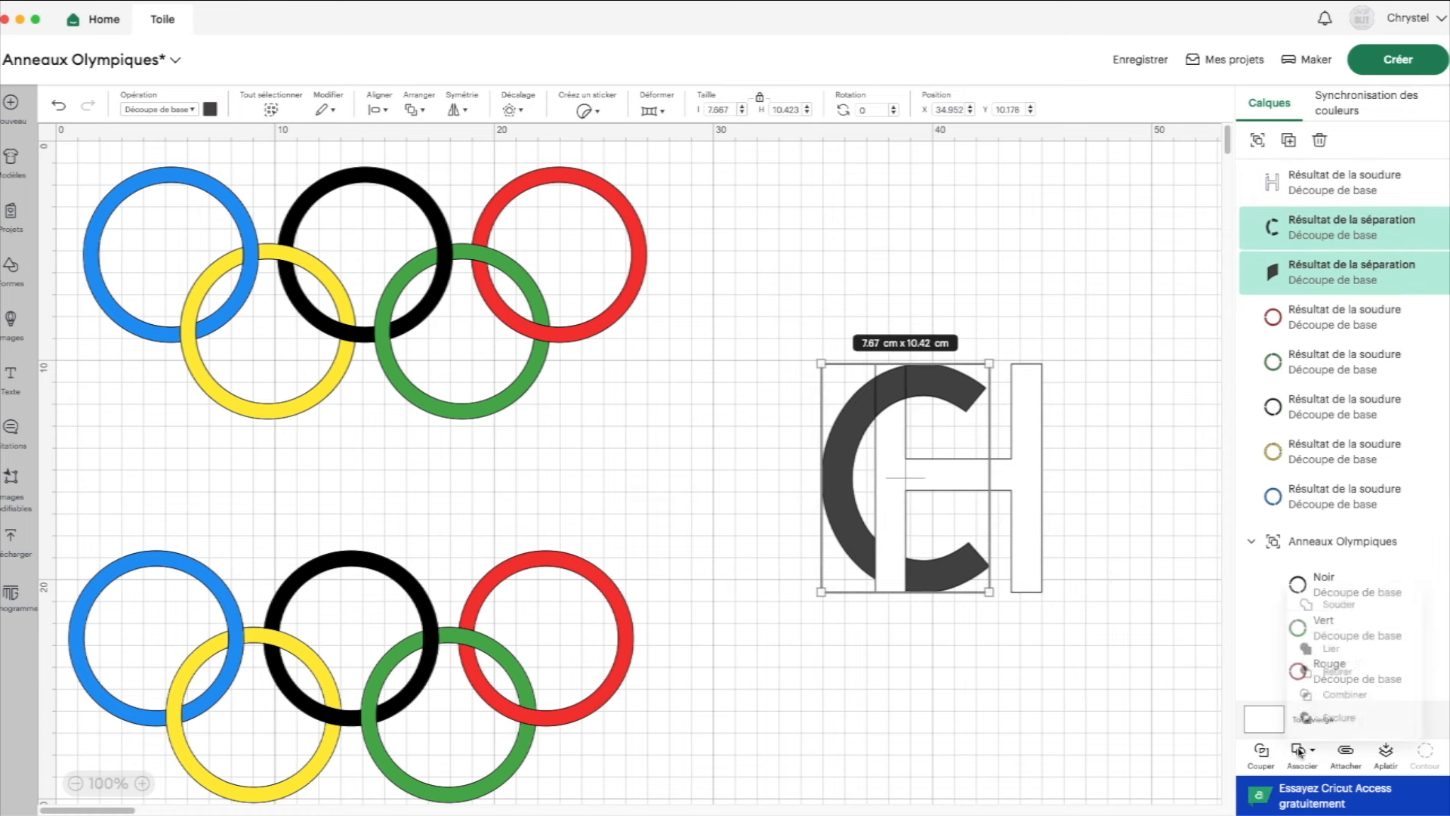
click(1335, 589)
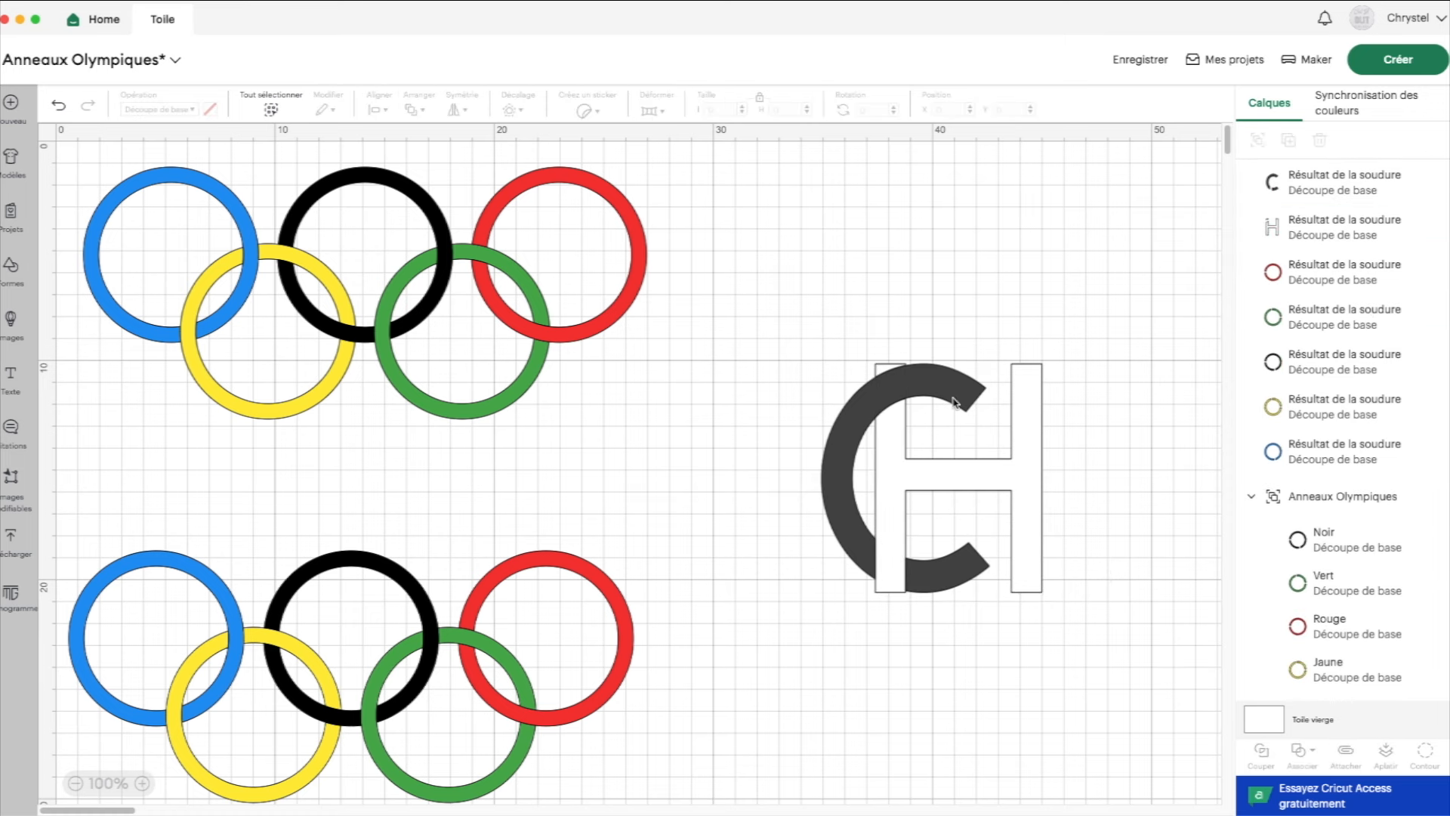
Move the welded C away from the H and back to its interlocked position, and undo the last change.
drag(865, 429, 713, 394)
drag(821, 415, 861, 433)
click(58, 106)
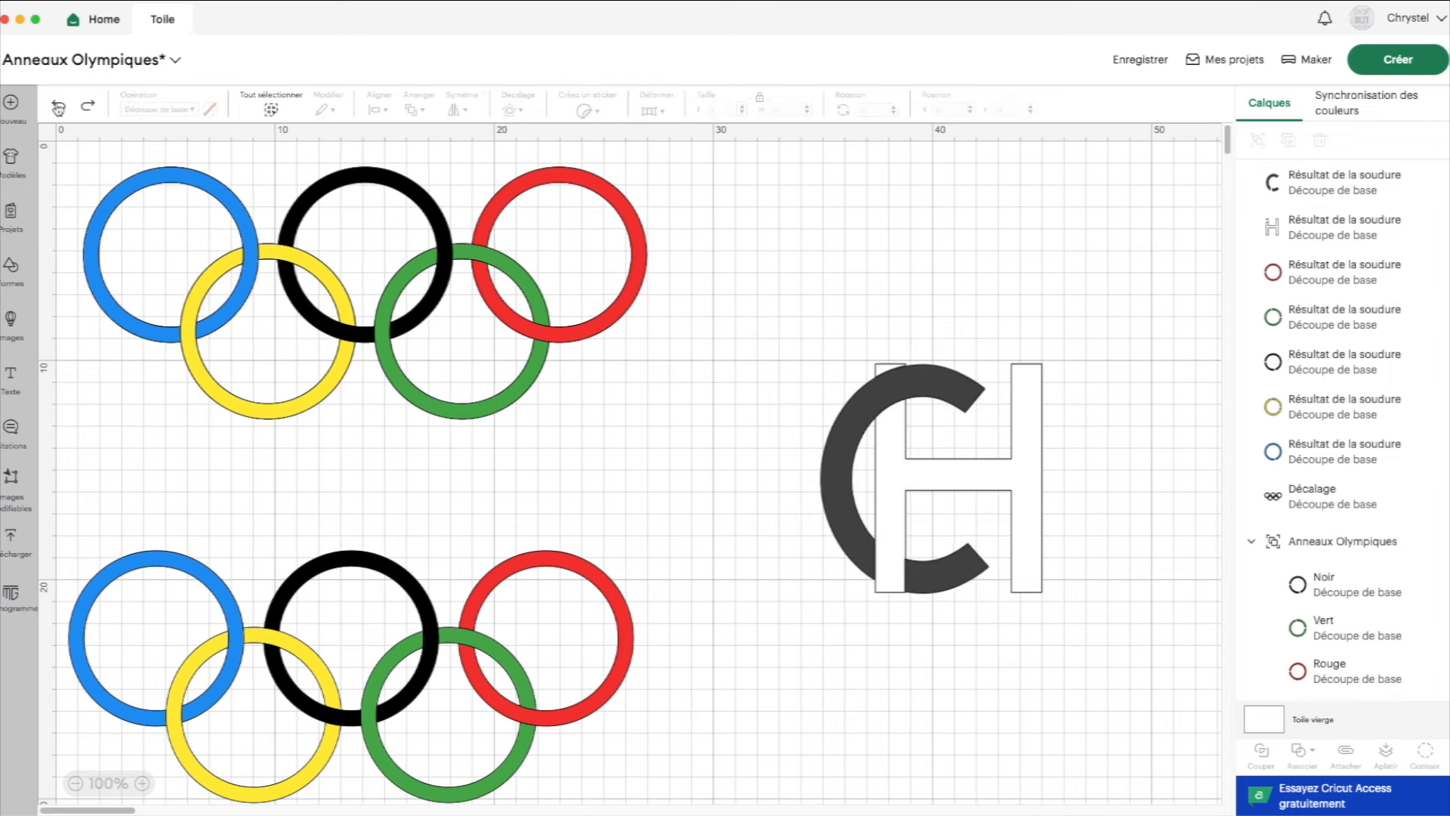